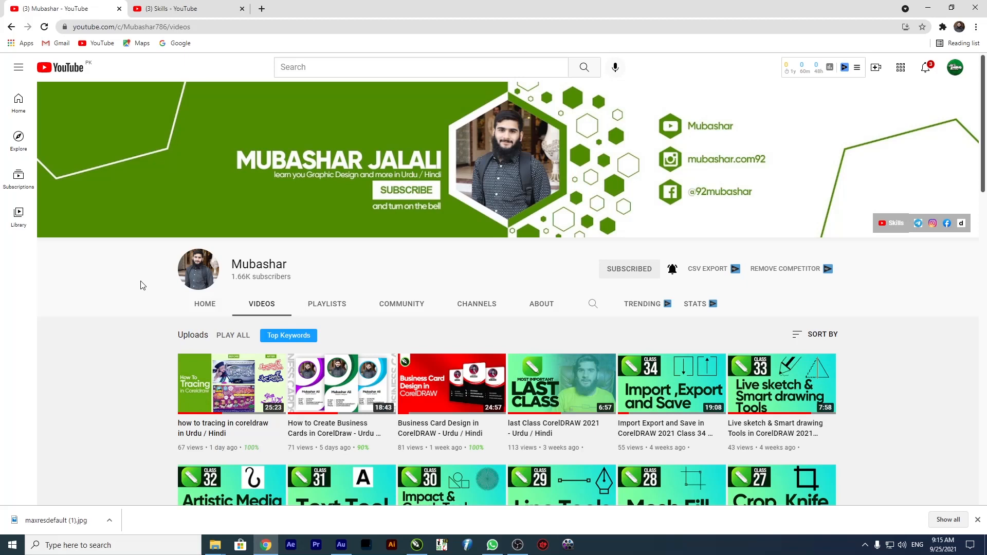
Browse the uploaded videos of the Skills YouTube channel
left_click(174, 9)
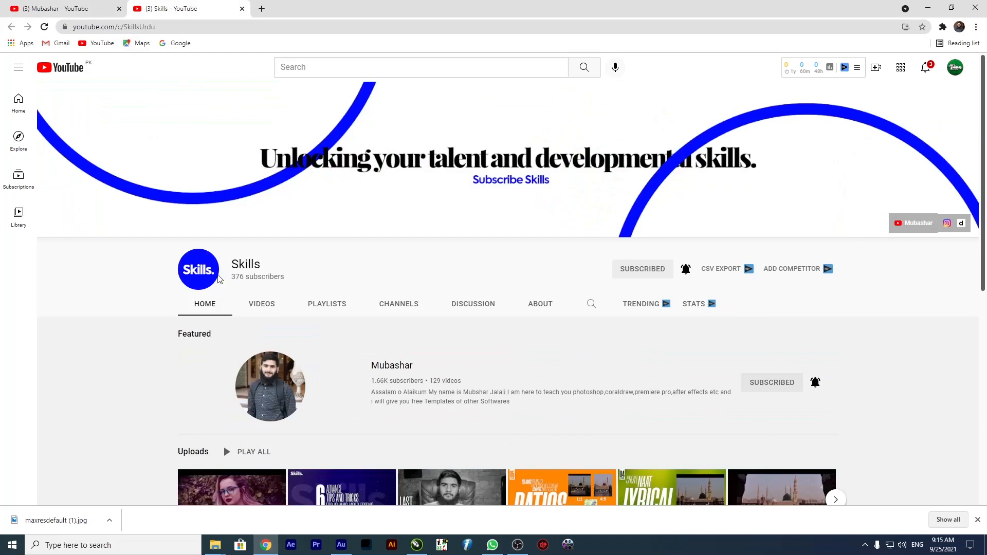
scroll(214, 278, "down", 2)
left_click(256, 212)
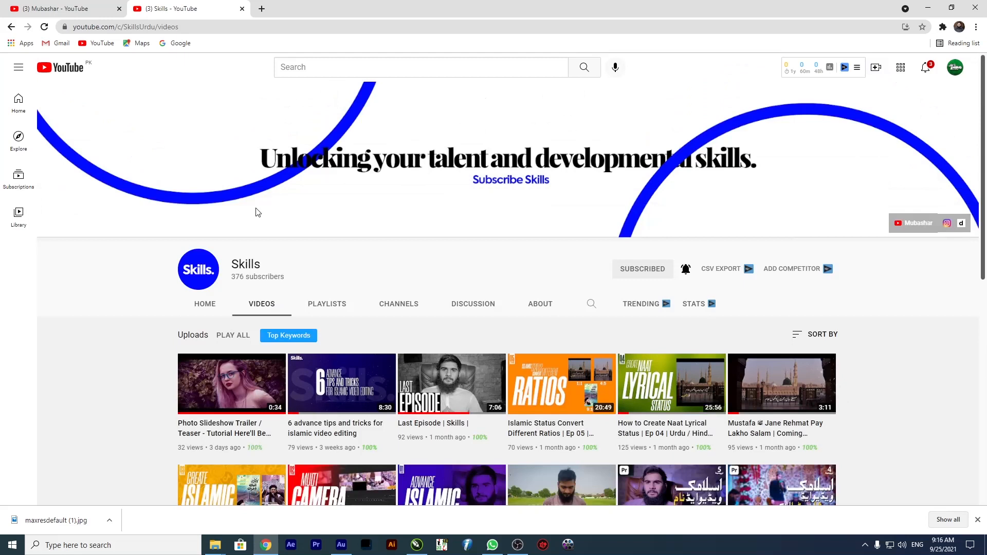
scroll(258, 212, "down", 5)
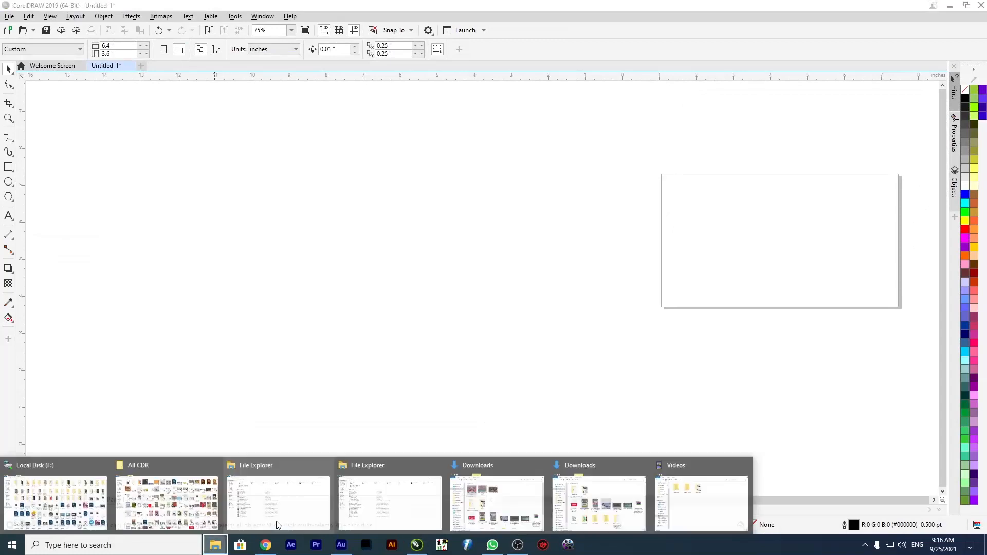
Switch to CorelDRAW and close the surplus File Explorer windows, keeping only one Downloads window
right_click(215, 545)
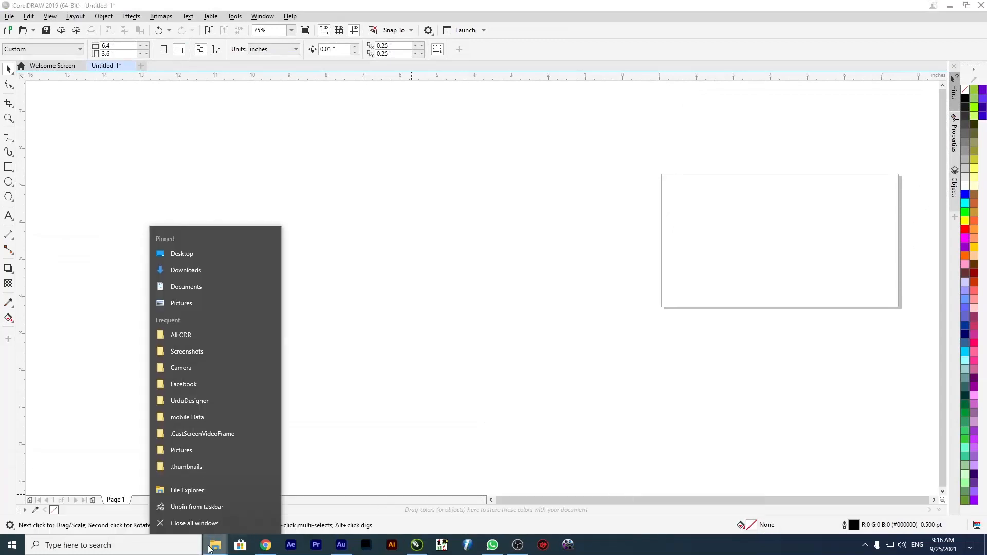
left_click(216, 546)
left_click(216, 547)
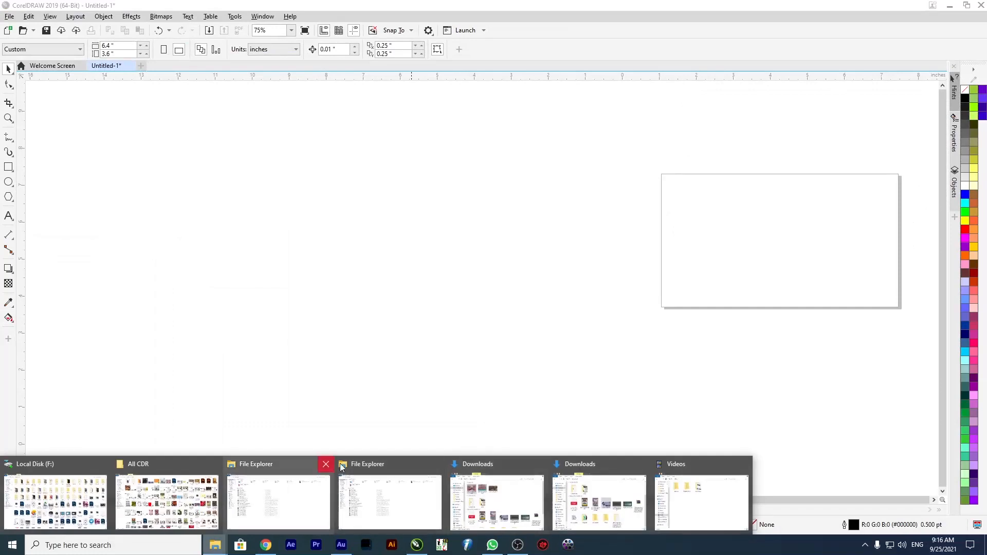
left_click(214, 464)
left_click(103, 464)
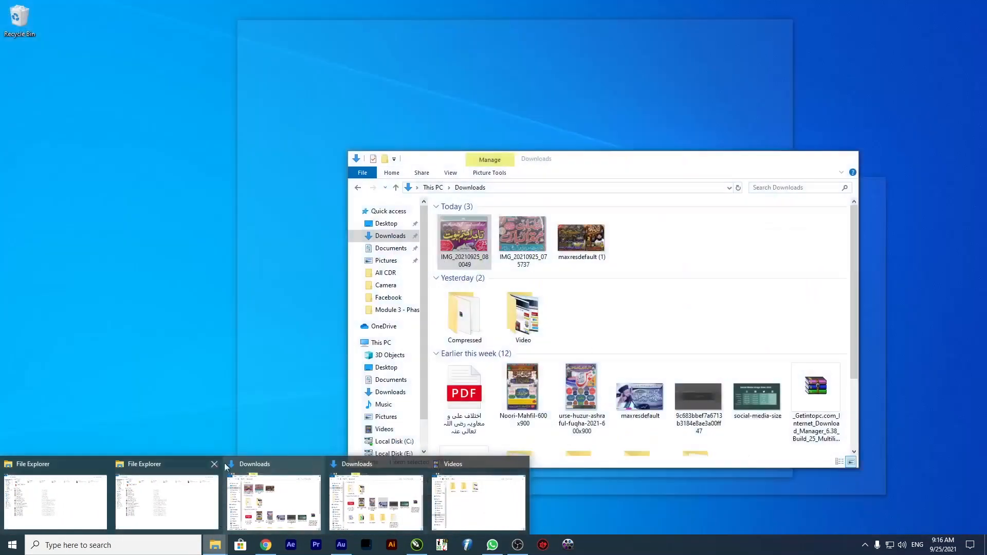
left_click(212, 464)
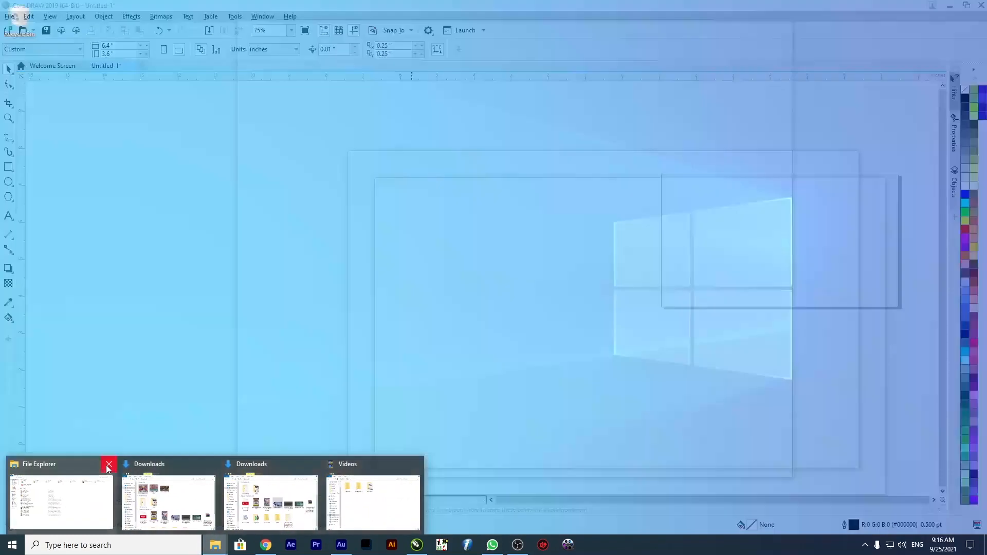
left_click(107, 464)
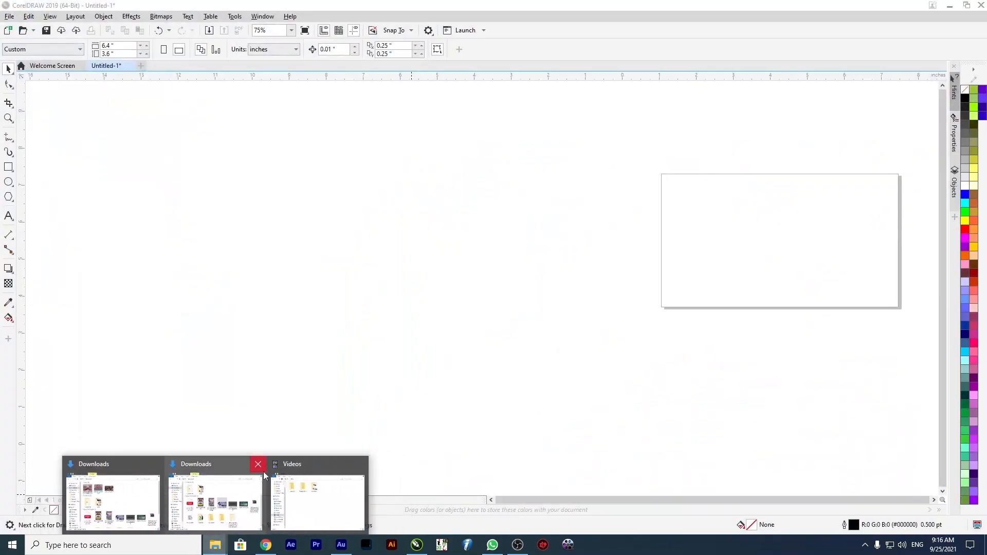
left_click(353, 463)
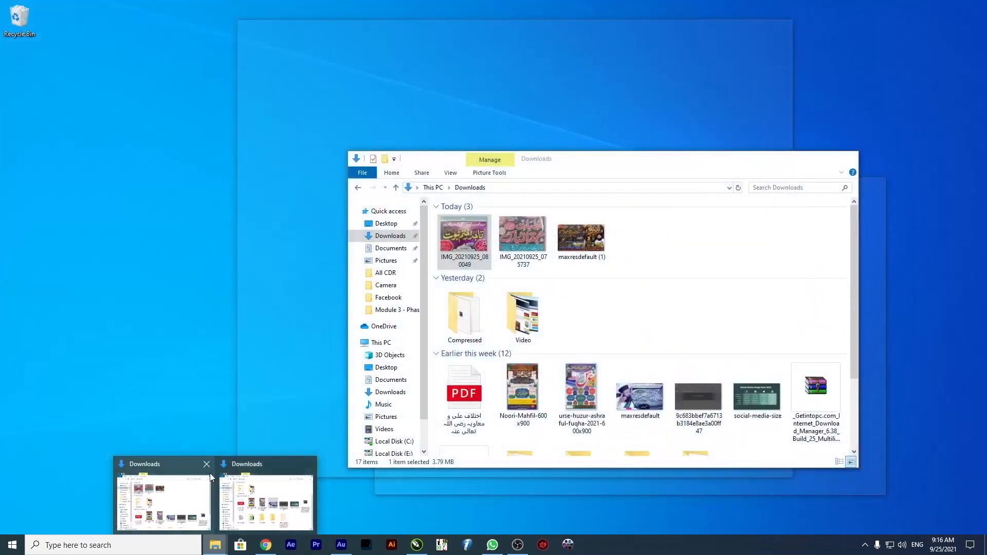
left_click(203, 464)
Import the maxresdefault image from the Downloads folder and place it on the empty canvas beside the page
left_click(243, 489)
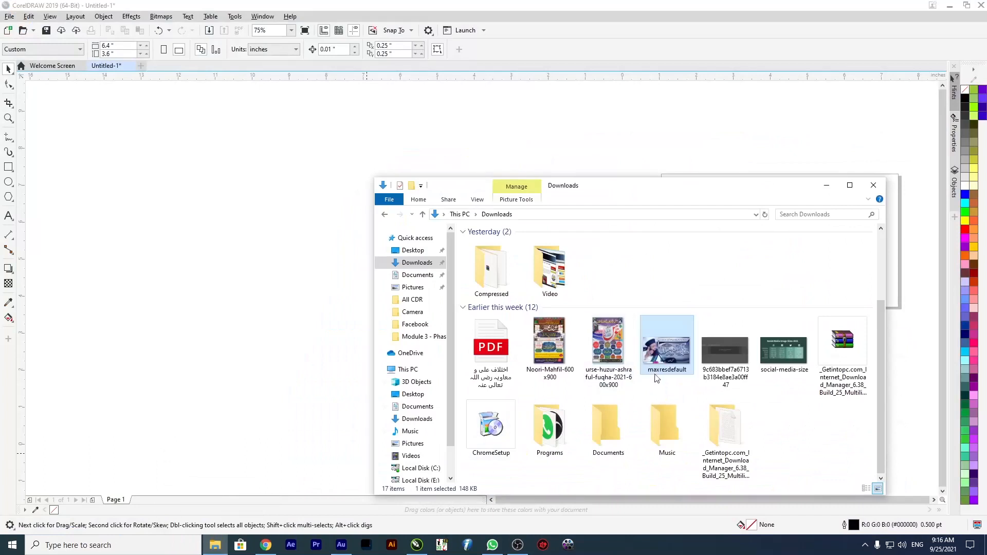
left_click_drag(260, 257, 228, 303)
left_click_drag(251, 232, 444, 242)
scroll(422, 231, "up", 2)
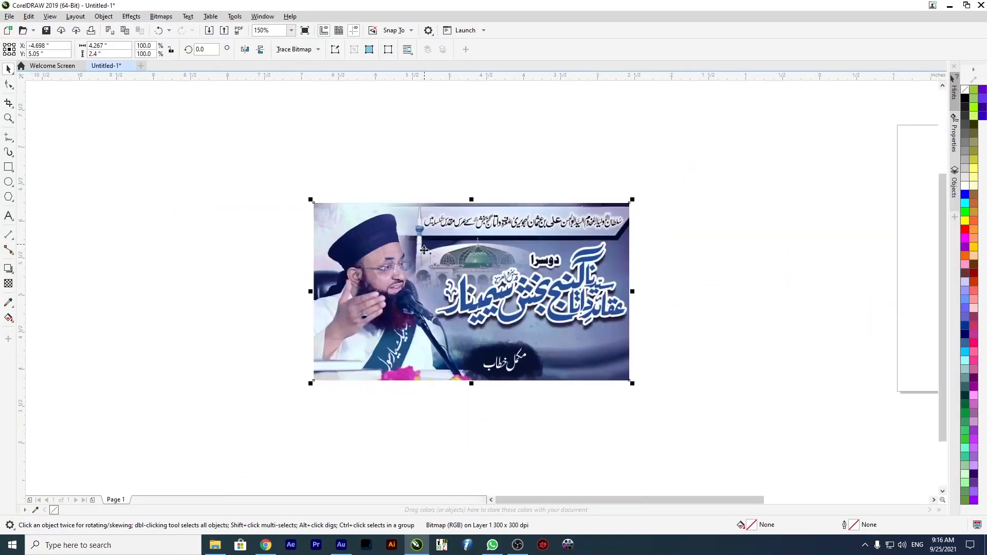
left_click_drag(383, 264, 288, 278)
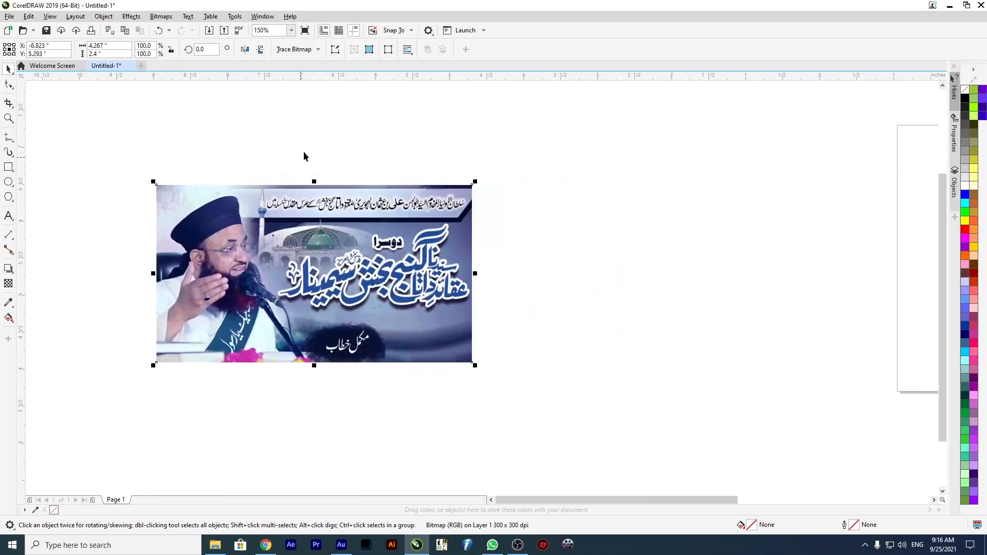
Trace the imported seminar image with PowerTRACE, using the Black and White color mode
left_click(318, 49)
left_click(330, 56)
left_click(321, 48)
mouse_move(338, 89)
left_click(391, 89)
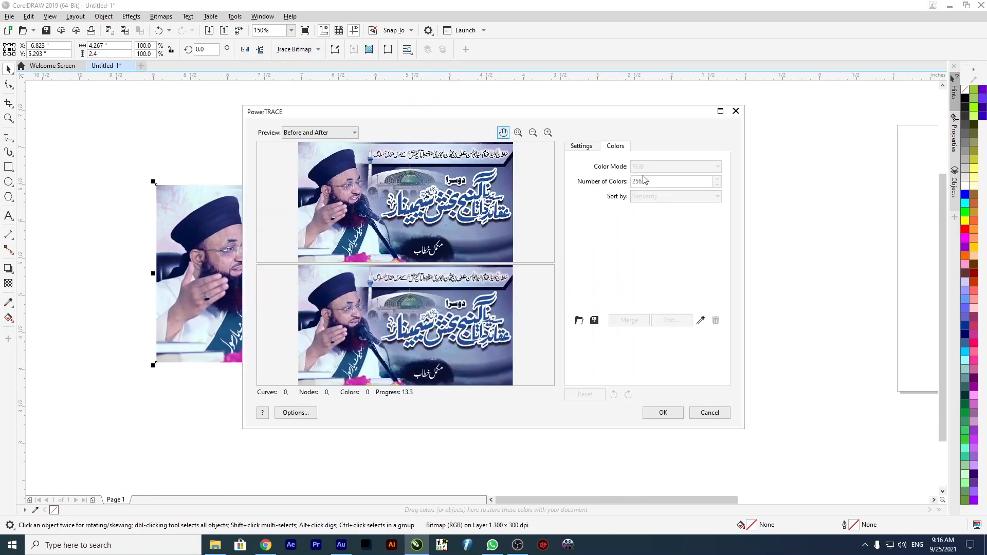
left_click_drag(528, 114, 595, 111)
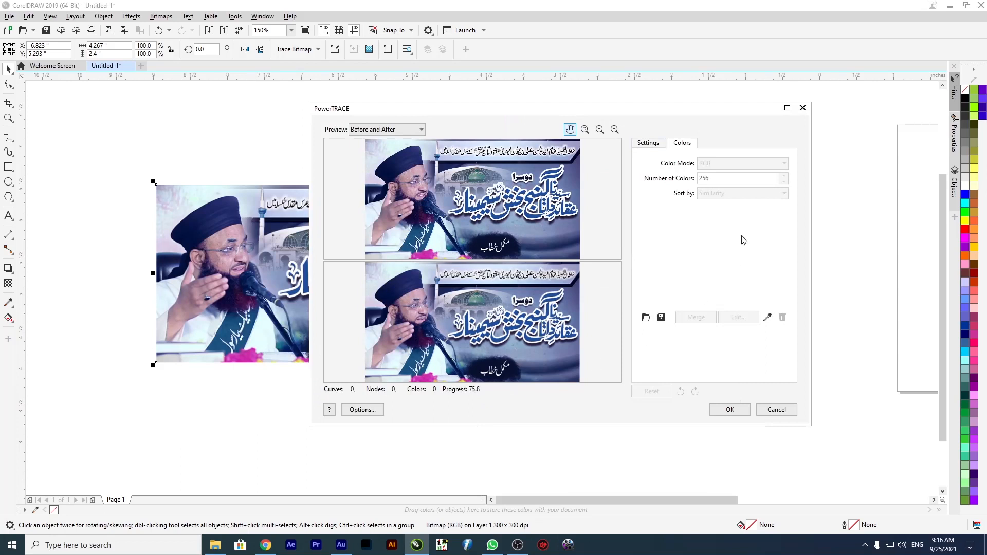
left_click(730, 165)
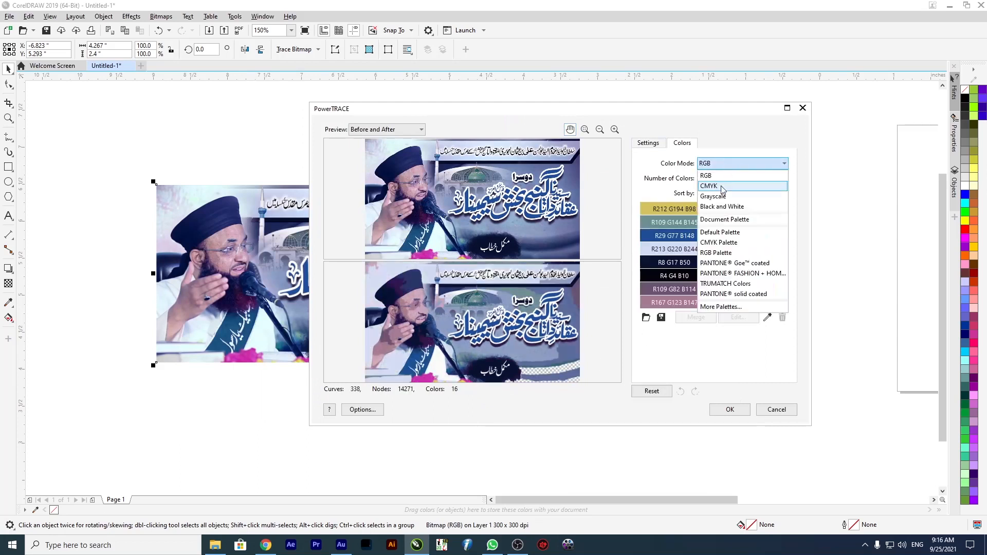
left_click(726, 206)
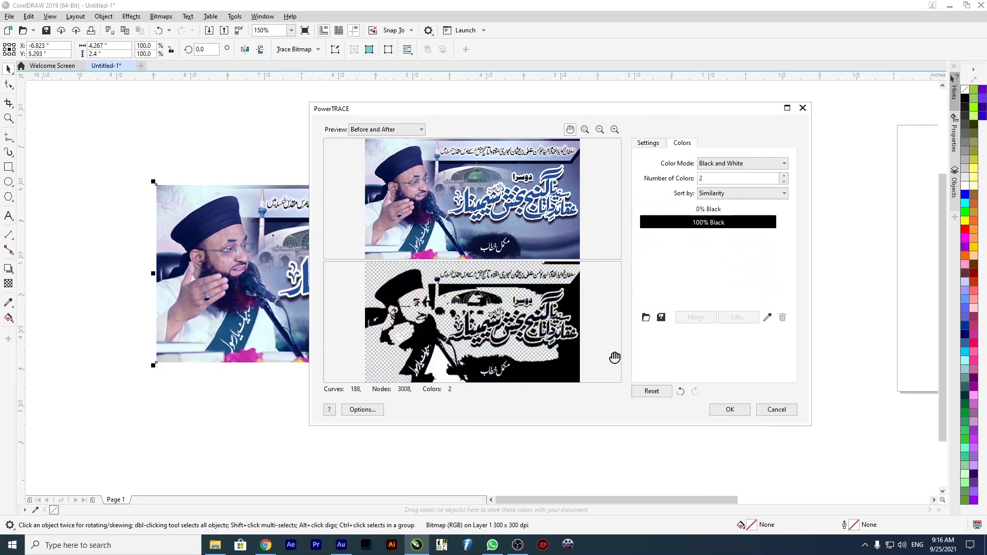
left_click(729, 409)
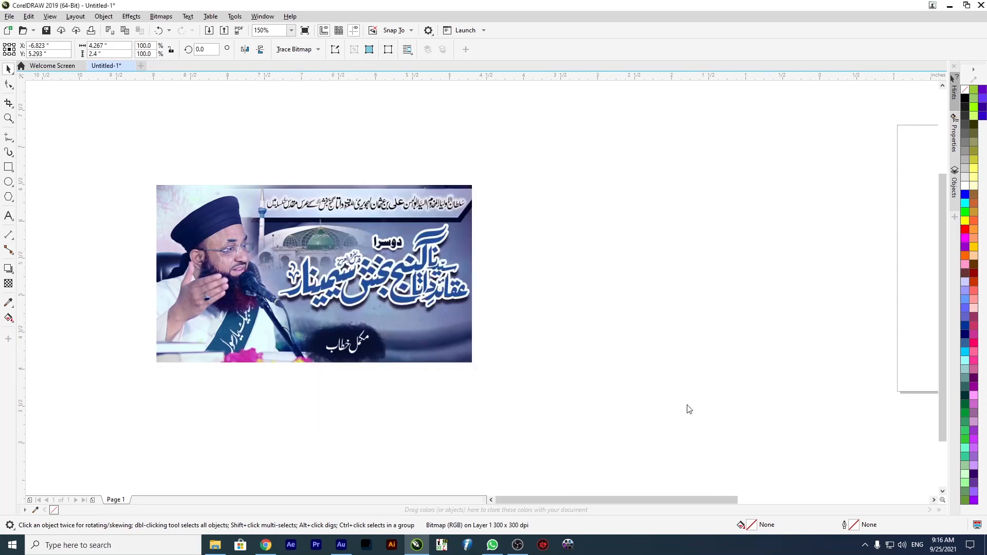
Separate the original seminar image from its black-and-white trace and delete the traced group
left_click_drag(378, 318, 758, 310)
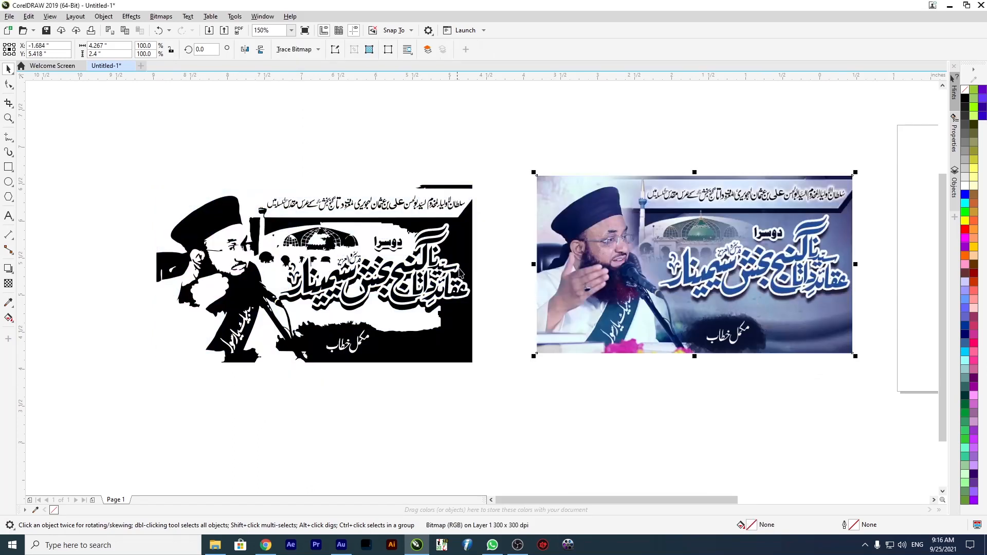
left_click_drag(445, 272, 427, 255)
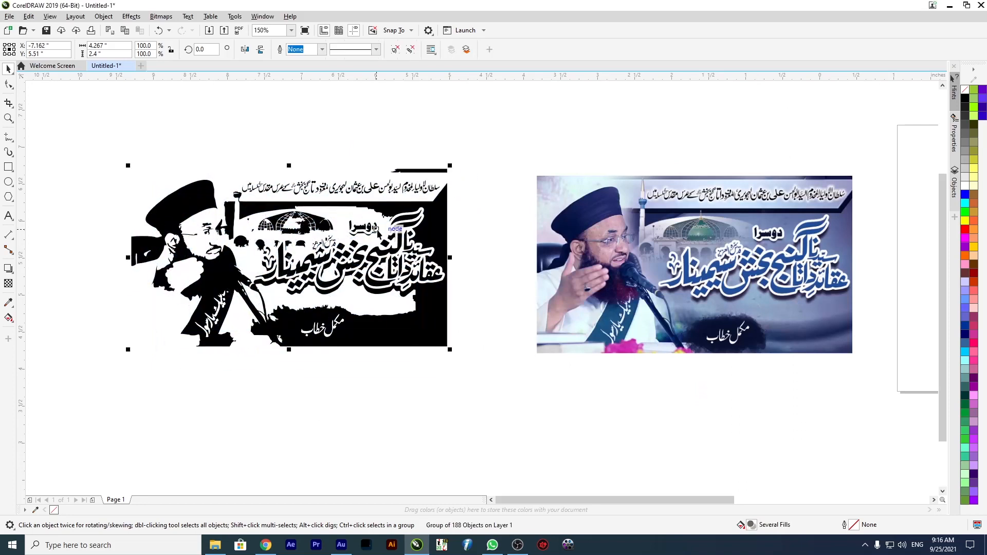
key("Delete")
left_click_drag(581, 229, 412, 237)
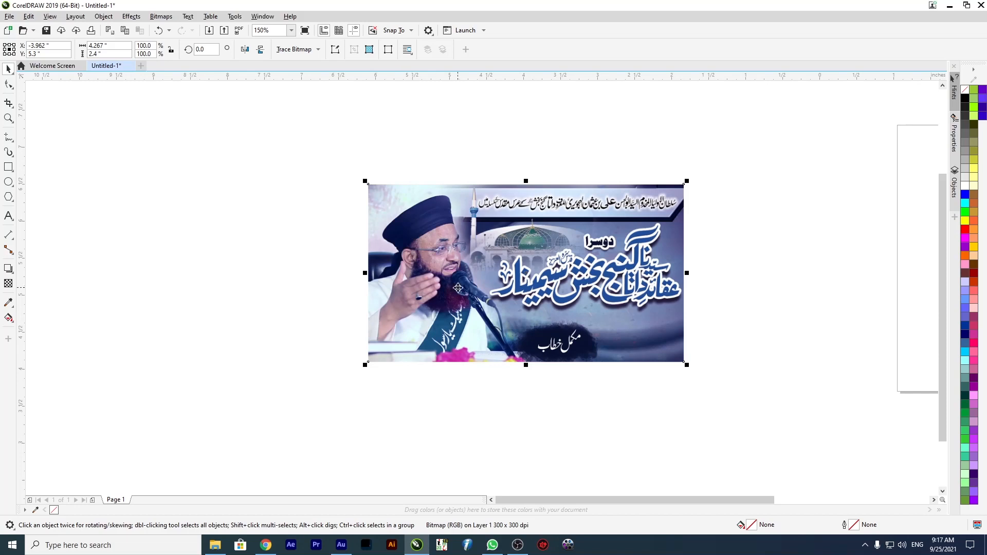
Import the banner photo IMG_20210925_080049 from the Downloads folder onto the canvas
scroll(424, 286, "down", 4)
scroll(424, 286, "up", 2)
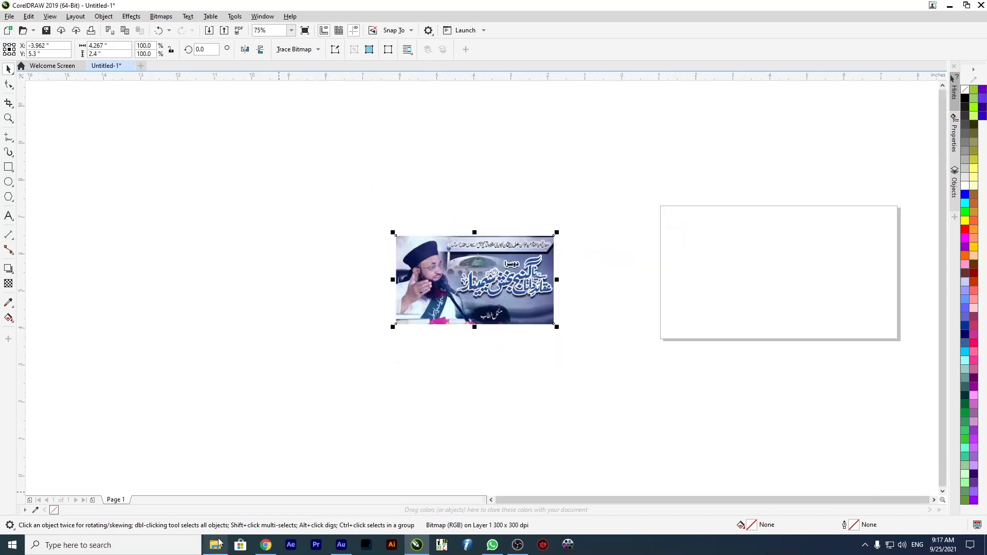
key("alt+Tab")
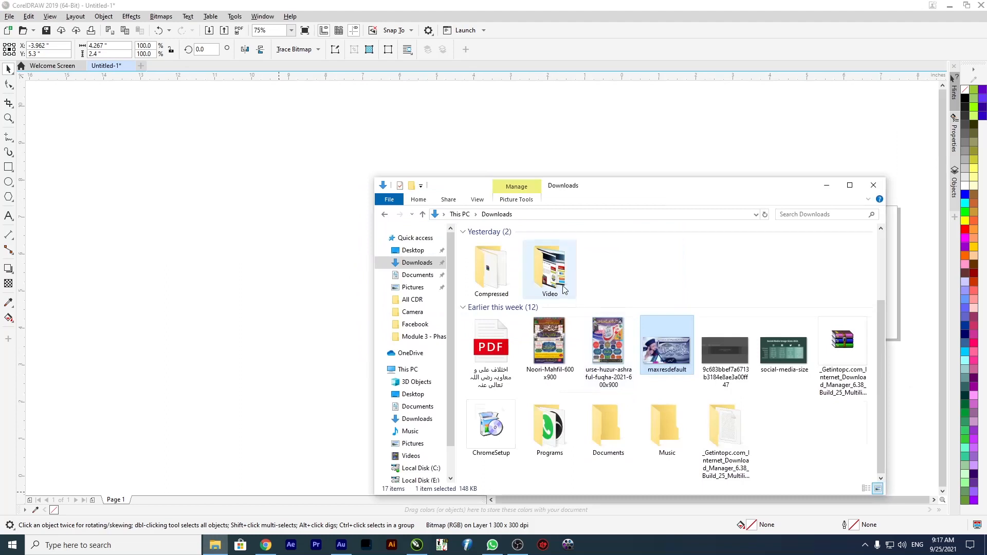
left_click_drag(607, 273, 252, 296)
scroll(251, 296, "down", 5)
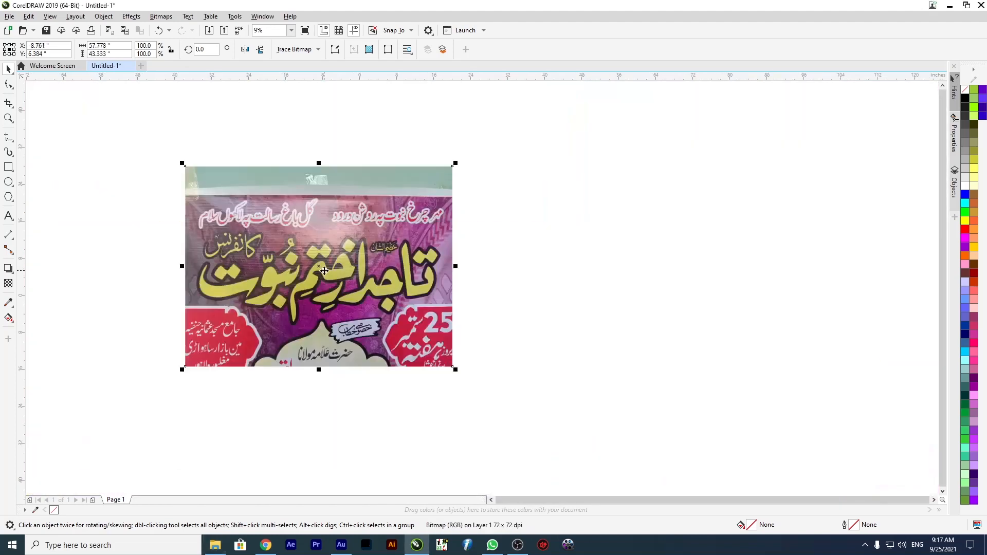
Scale the banner photo down to about 4.2 by 3.2 inches and place it beside the seminar image
left_click_drag(431, 161, 332, 236)
scroll(327, 285, "up", 4)
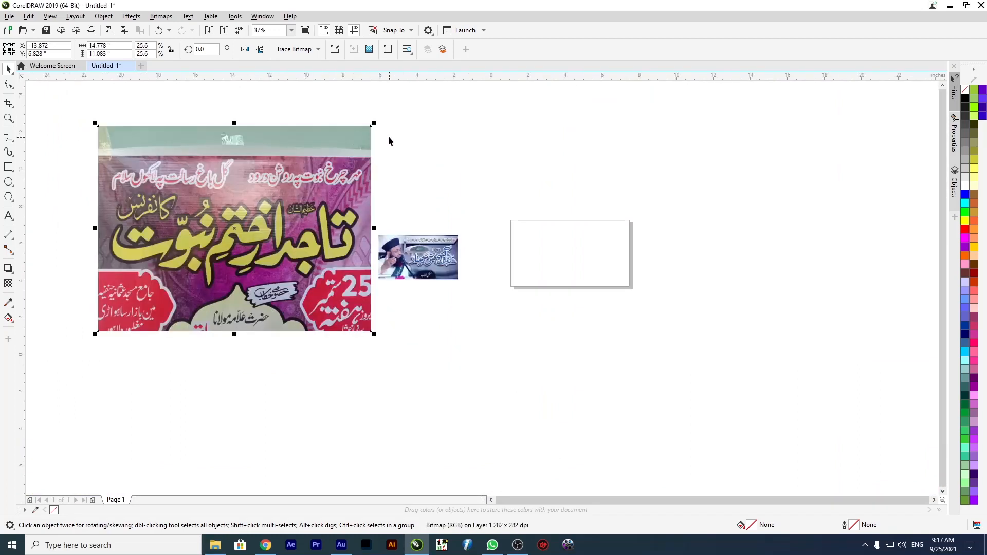
left_click_drag(373, 125, 325, 190)
left_click_drag(285, 234, 360, 260)
scroll(299, 262, "up", 2)
left_click_drag(441, 158, 435, 183)
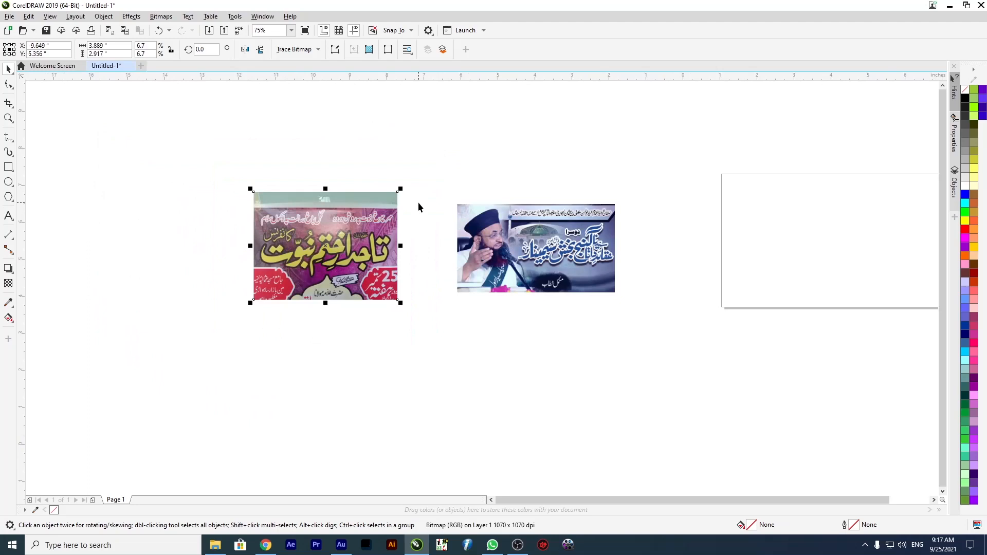
scroll(362, 213, "up", 2)
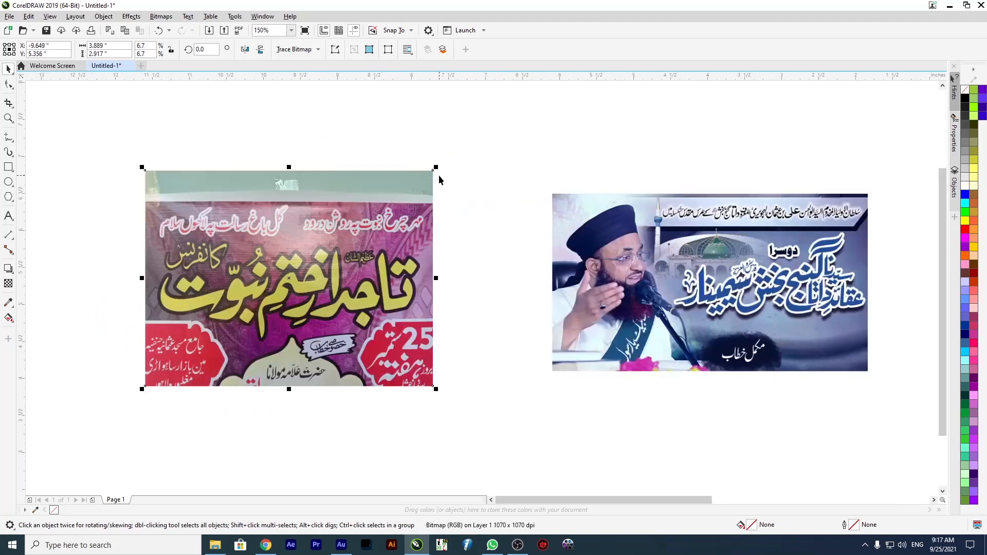
left_click_drag(440, 166, 431, 179)
left_click_drag(340, 237, 366, 230)
left_click_drag(448, 169, 473, 151)
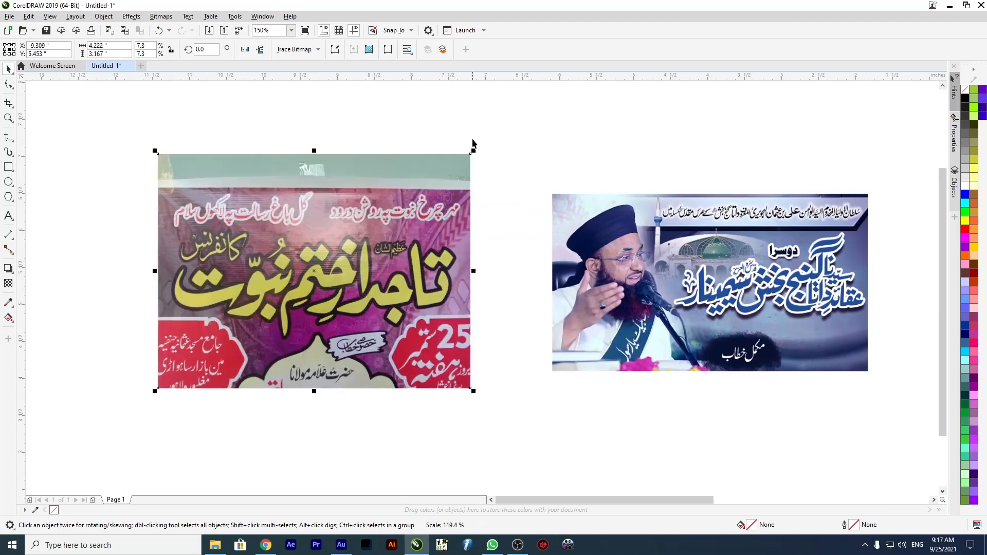
Reposition the banner photo and the seminar image side by side with a wider gap between them
left_click_drag(588, 264, 547, 261)
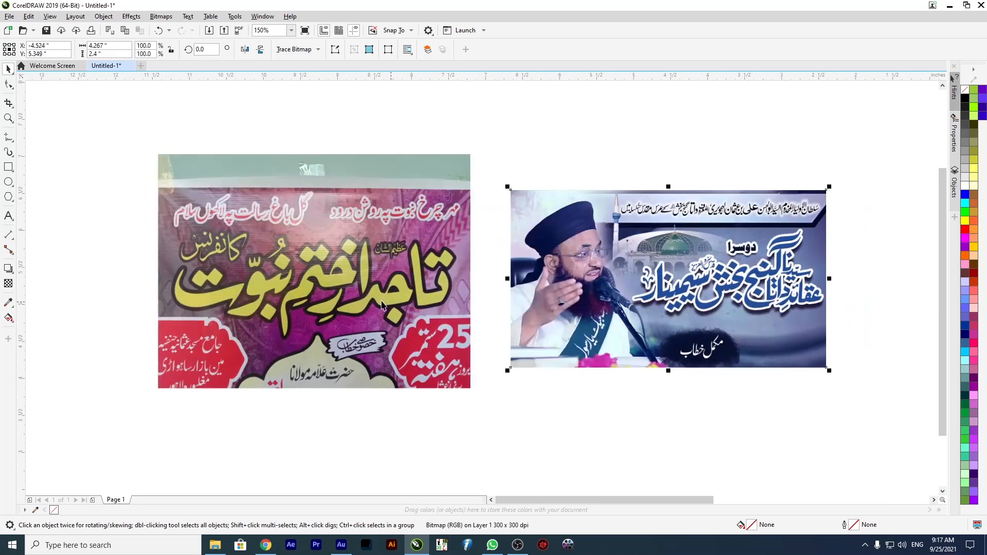
left_click(548, 463)
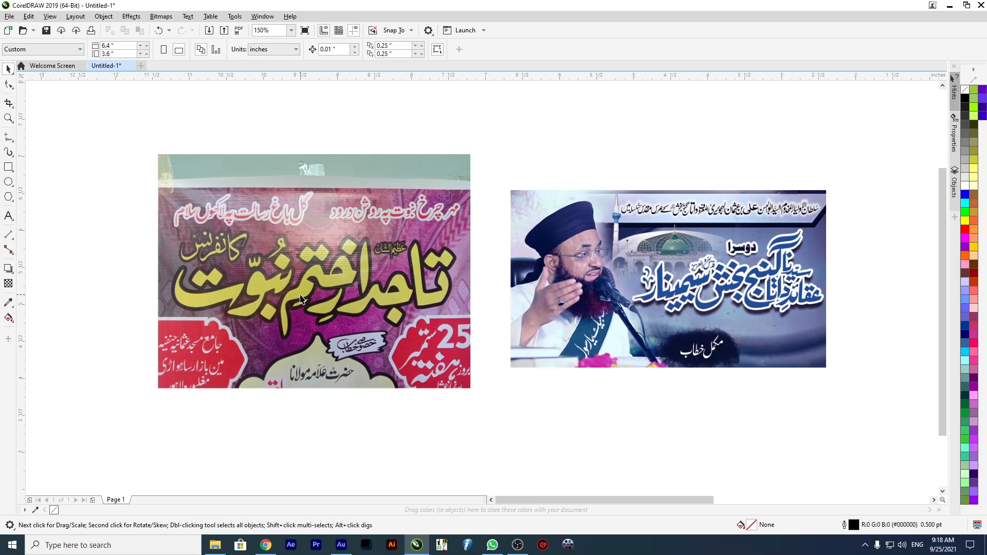
left_click_drag(300, 298, 300, 258)
left_click_drag(573, 222, 648, 215)
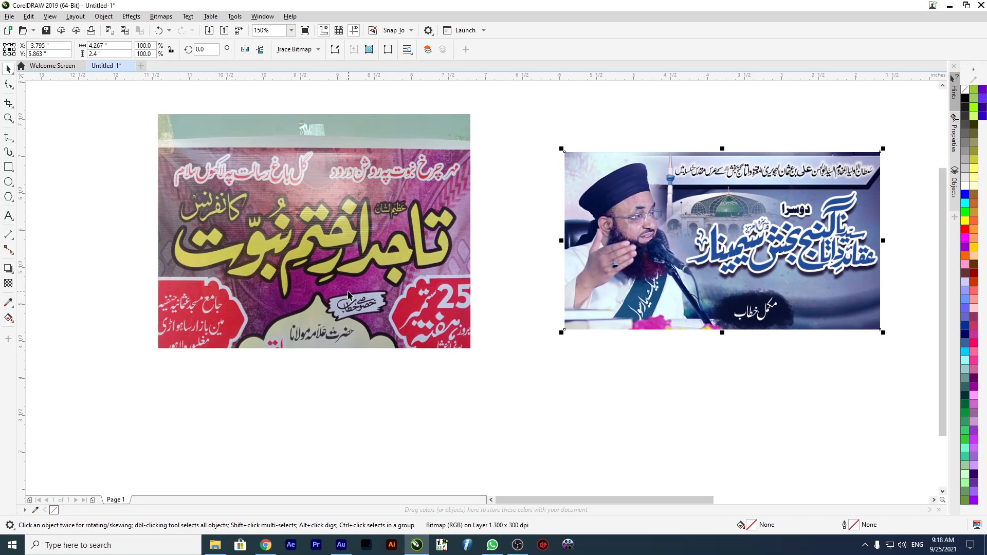
left_click_drag(347, 291, 354, 301)
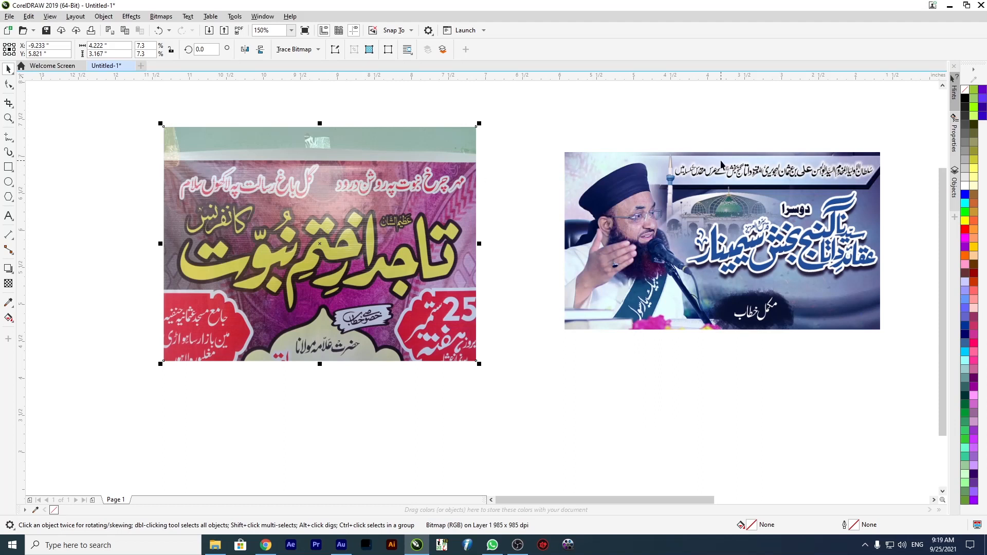
Delete the seminar image and move the banner photo onto the page
left_click(683, 192)
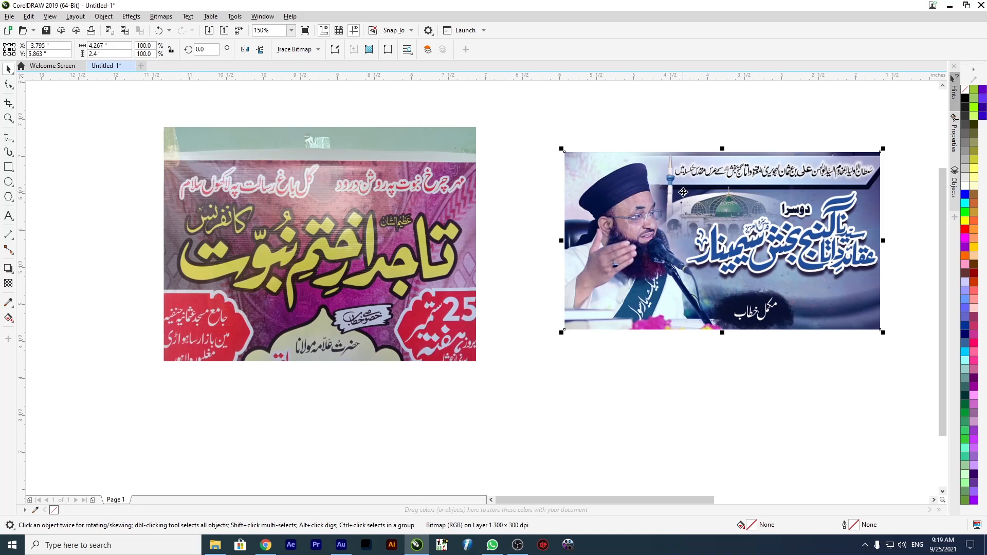
key("Delete")
left_click_drag(295, 276, 353, 276)
scroll(340, 276, "down", 3)
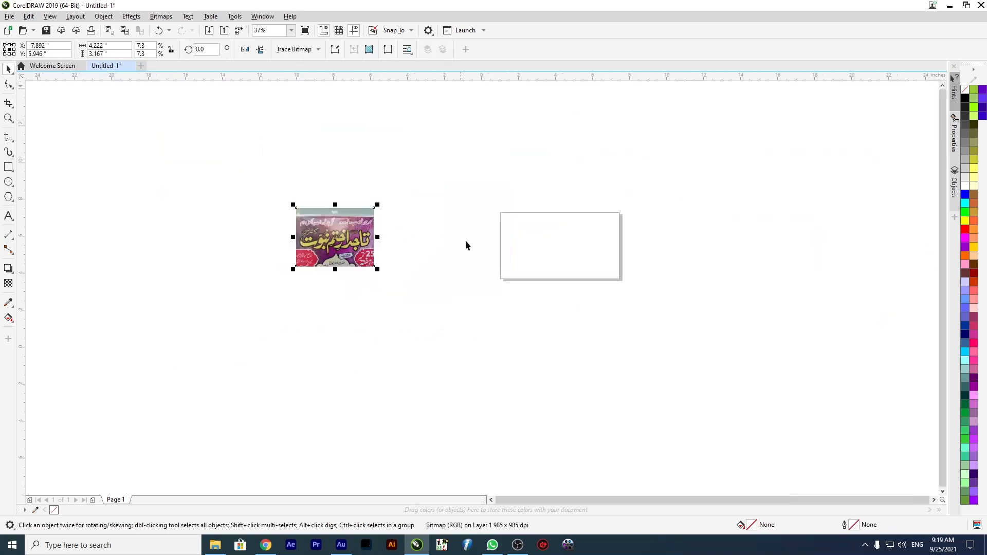
scroll(466, 245, "up", 2)
left_click_drag(234, 240, 738, 257)
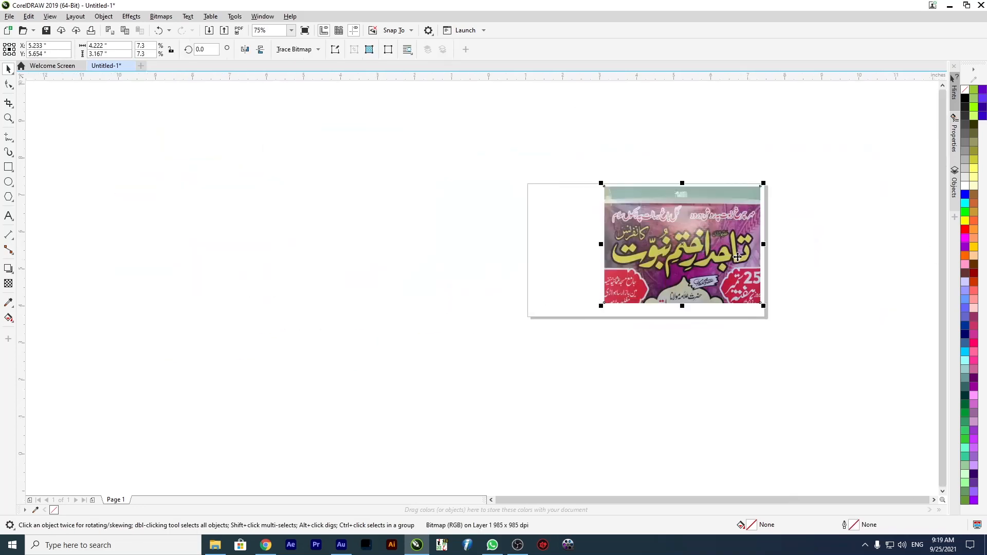
scroll(794, 245, "up", 2)
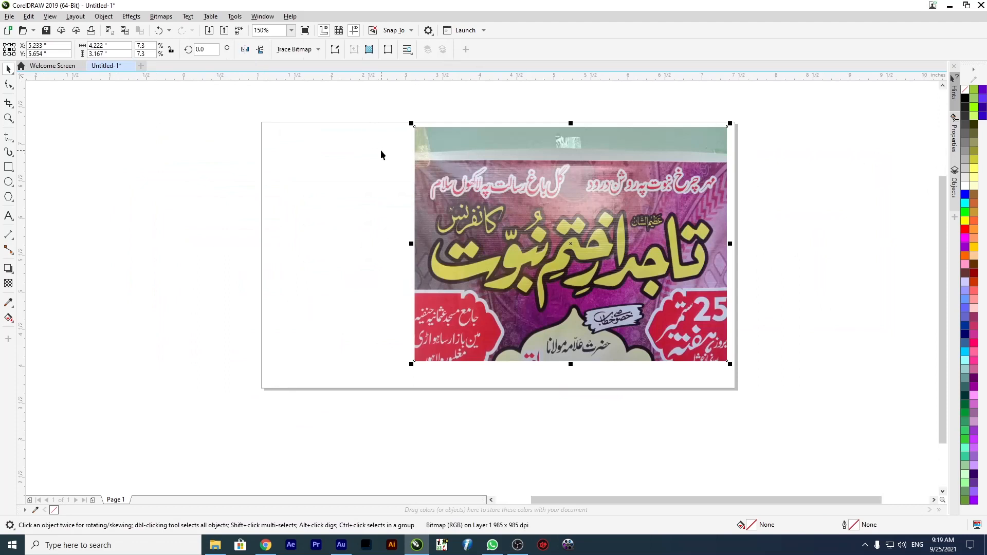
Run Outline Trace with the Line Art preset on the banner photo, letting the oversized bitmap be reduced
left_click(294, 50)
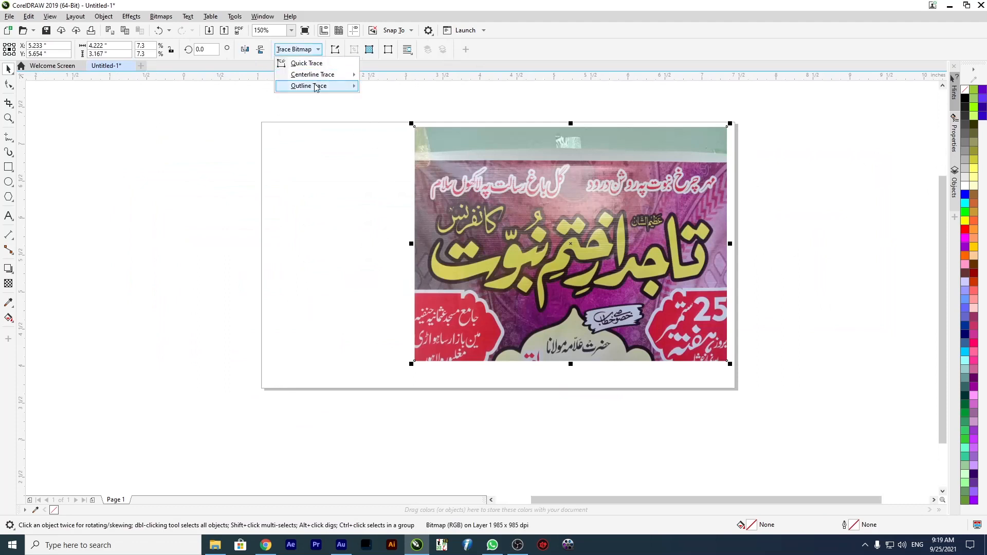
mouse_move(315, 86)
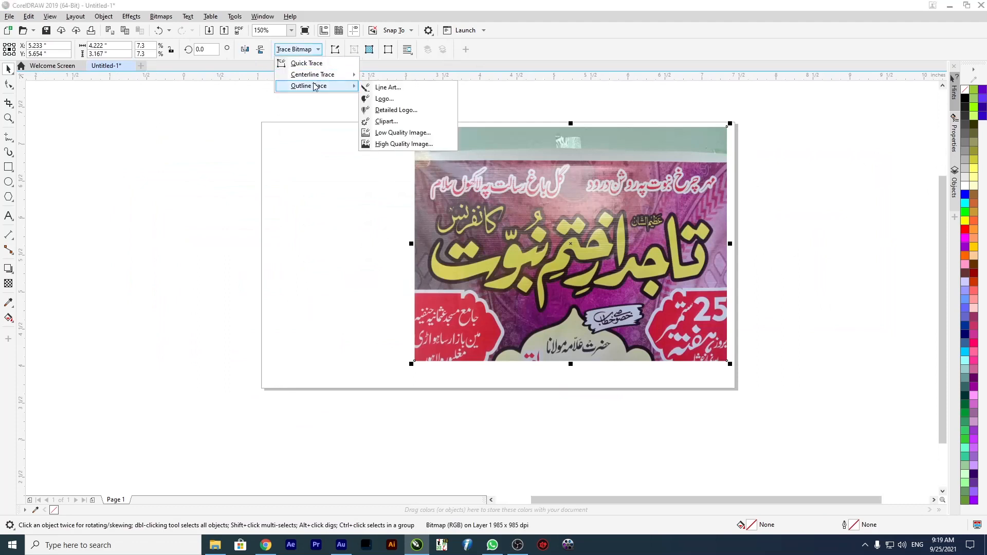
left_click(393, 90)
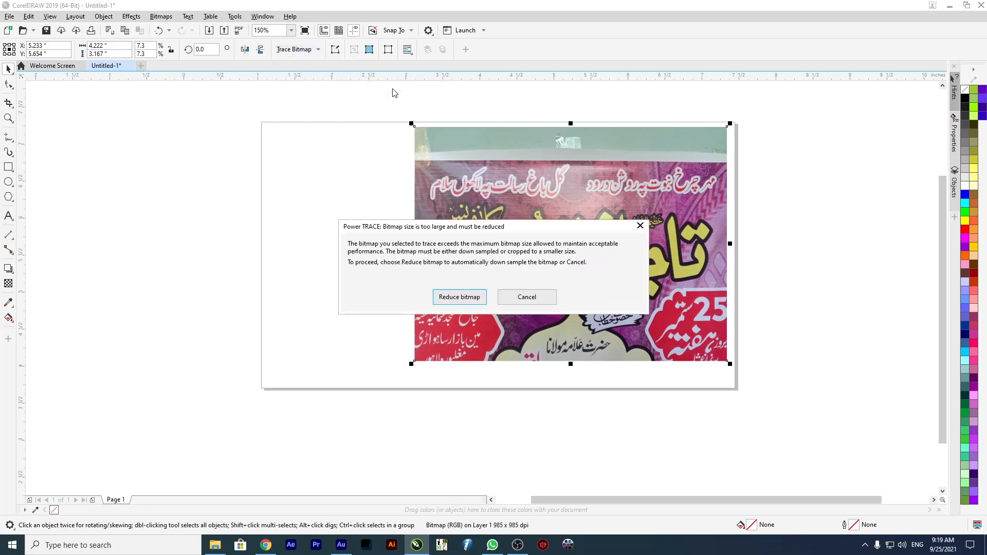
left_click(472, 300)
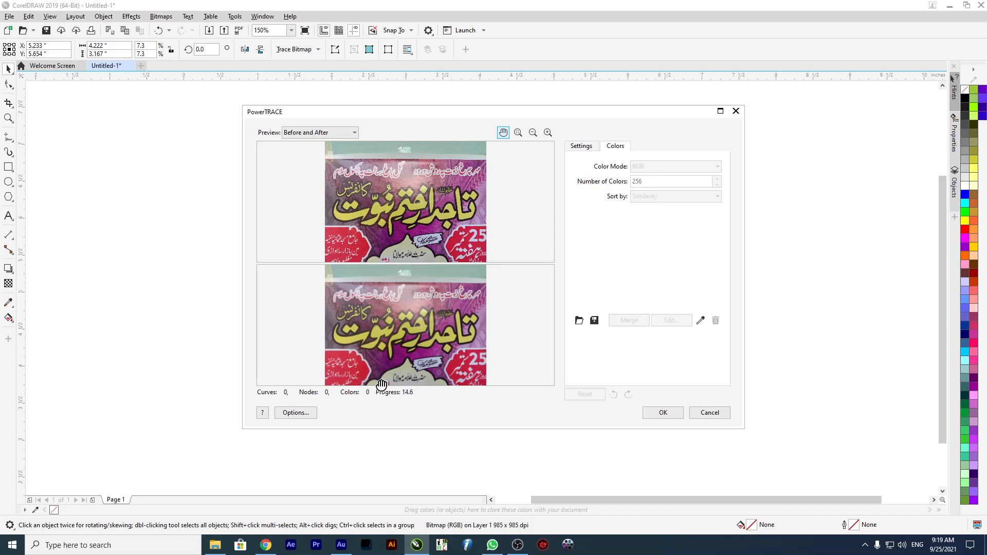
Check the trace preview around the main lettering, accept the trace, and move the traced group outside the page's left edge
scroll(381, 385, "up", 2)
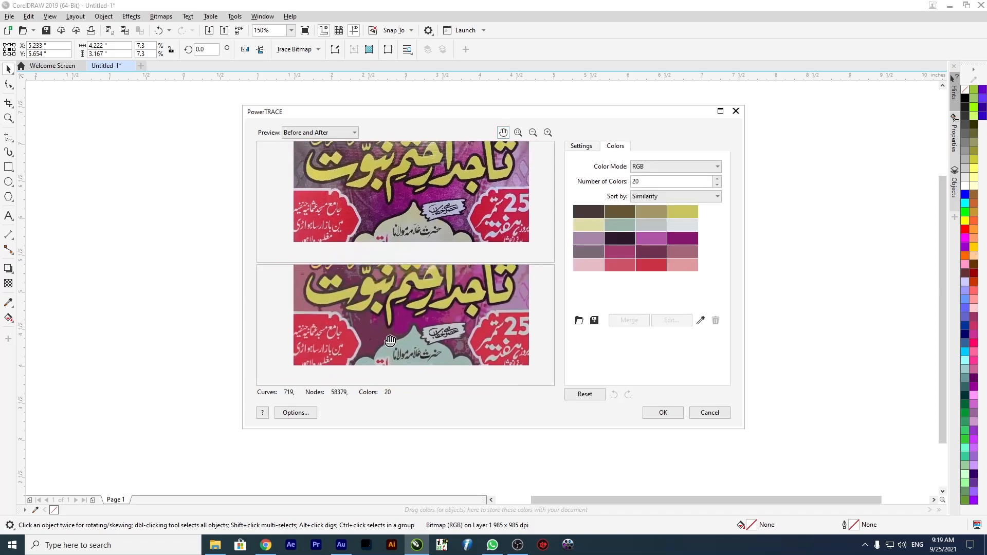
left_click_drag(407, 346, 425, 362)
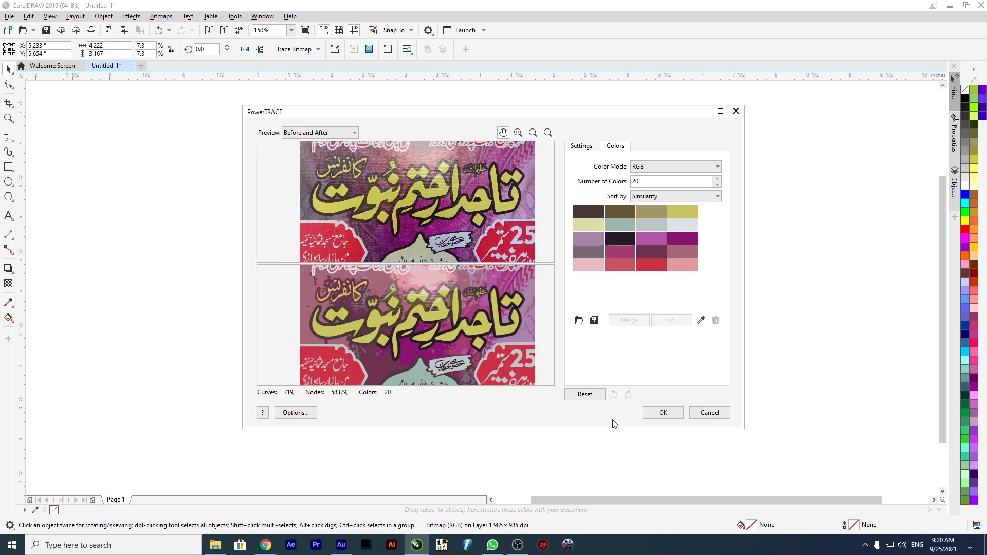
left_click(663, 412)
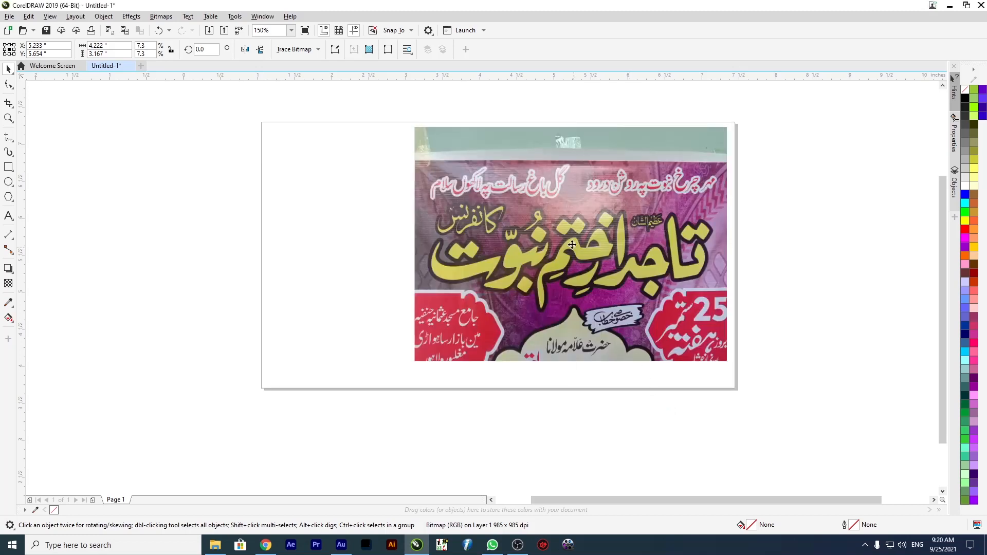
scroll(571, 290, "down", 2)
mouse_move(573, 228)
left_mouse_down()
mouse_move(333, 245)
mouse_move(325, 235)
left_mouse_up()
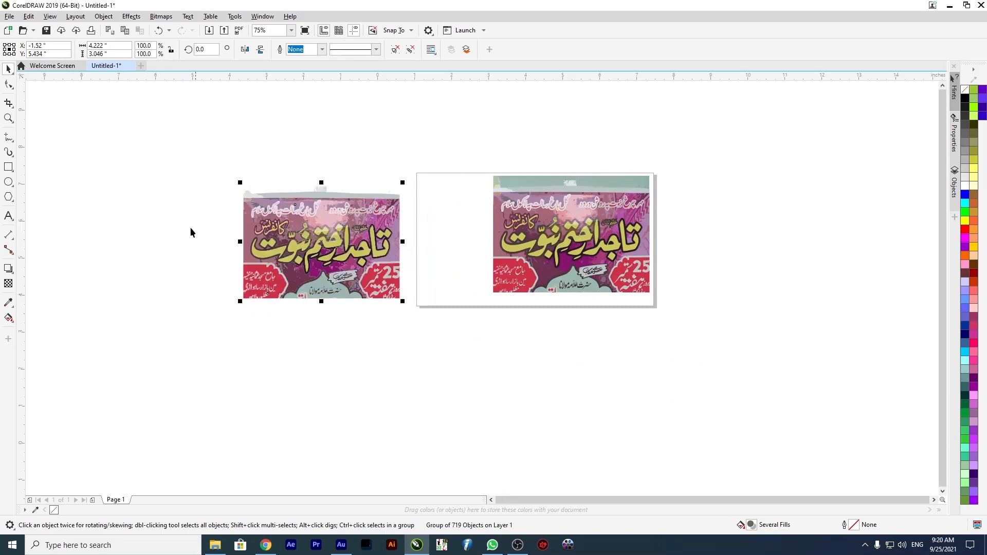
Draw a rectangle about 5.7 by 4.6 inches over the traced banner and fill it yellow-orange (#FFCC00)
left_click(8, 167)
left_click_drag(226, 160, 437, 330)
left_click_drag(974, 247, 395, 190)
right_click(381, 177)
left_click(11, 71)
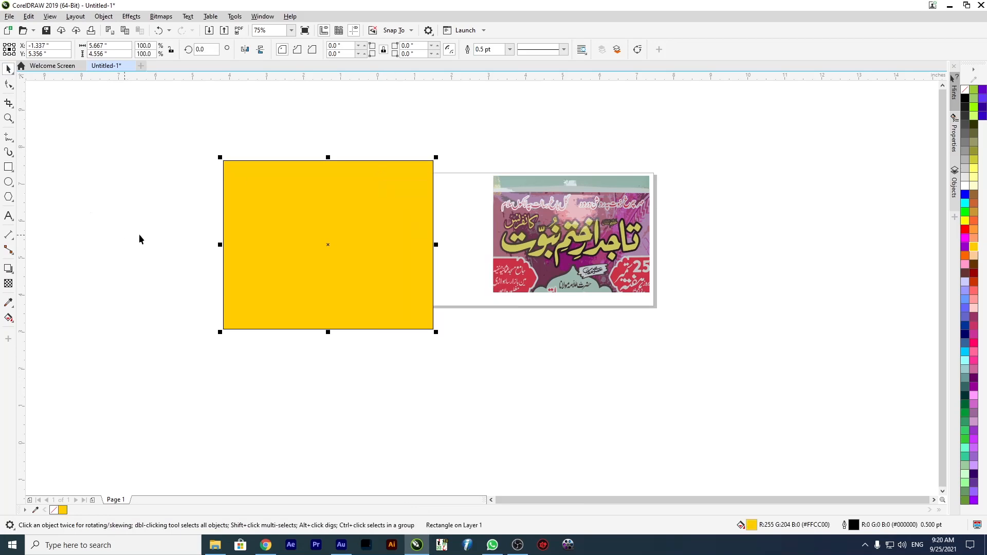
Place the yellow rectangle behind the traced banner and lock it as a backdrop
right_click(335, 228)
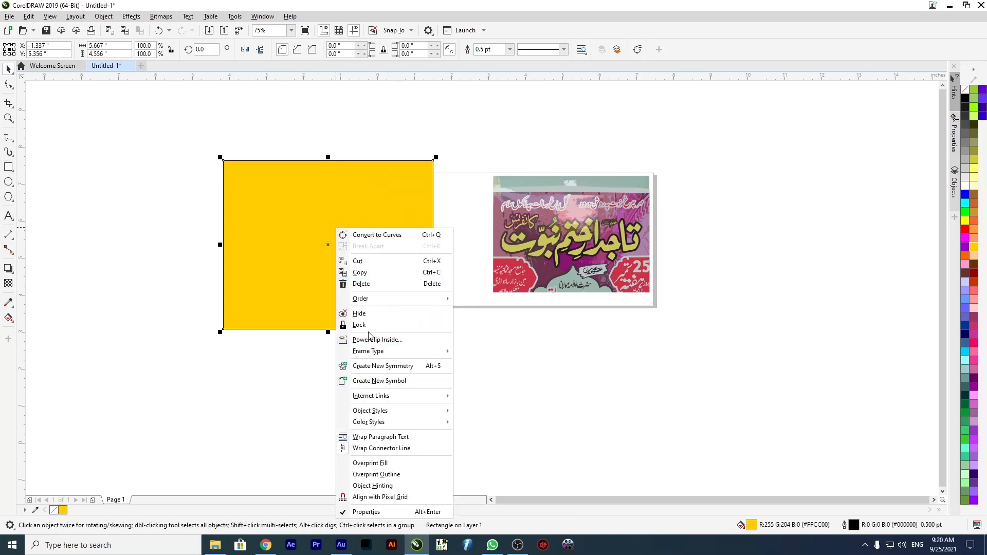
left_click(280, 316)
right_click(260, 315)
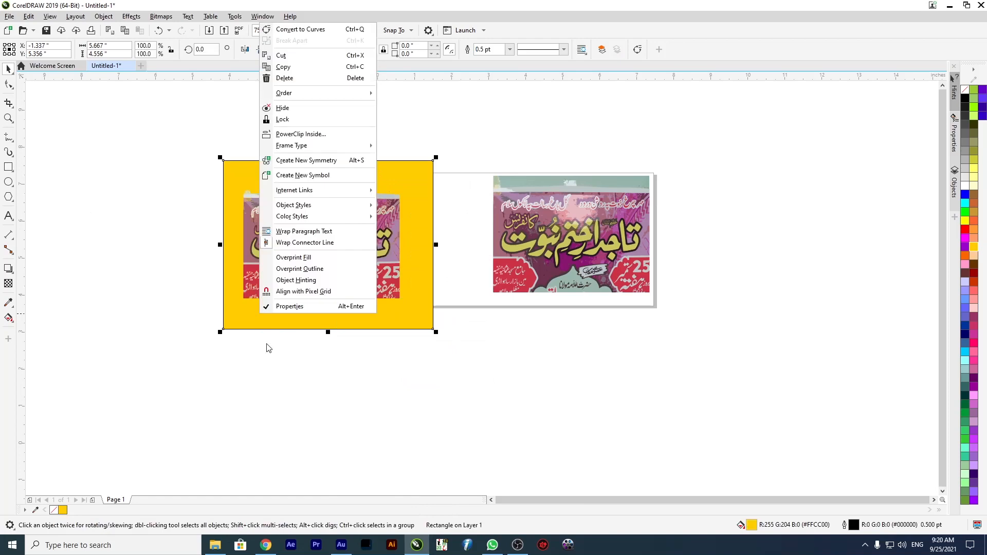
left_click(307, 122)
left_click(181, 152)
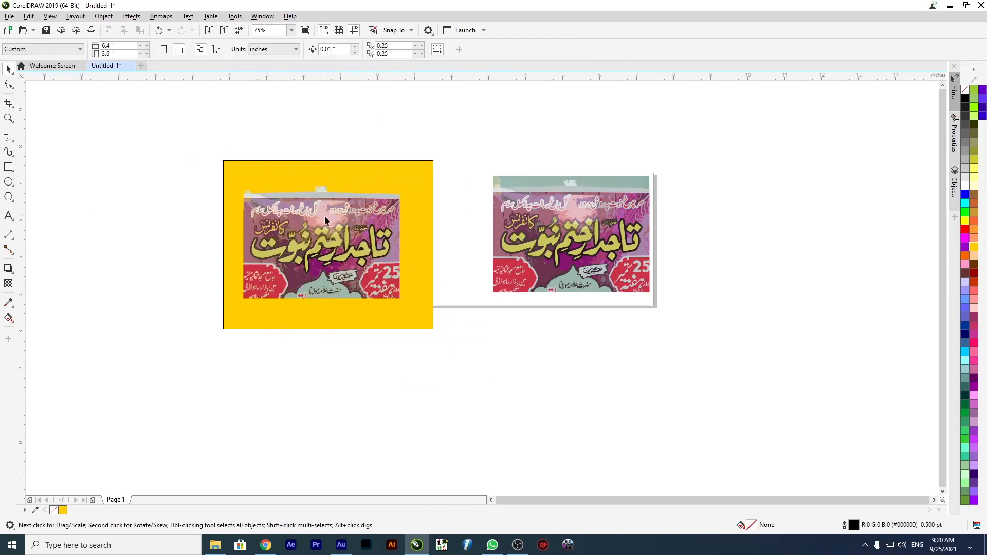
Ungroup all objects of the traced banner into separate shapes
scroll(263, 224, "up", 2)
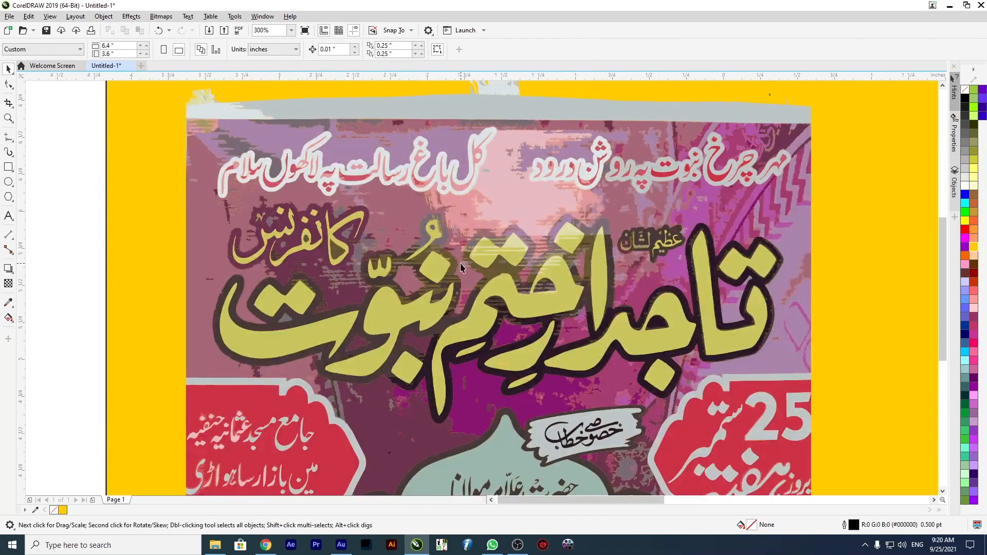
scroll(461, 257, "up", 1)
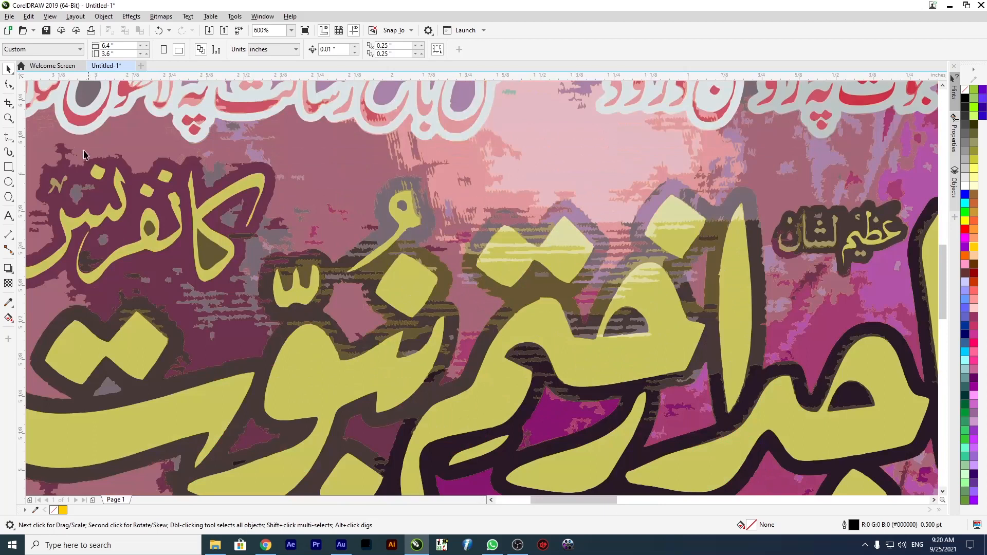
left_click(9, 85)
scroll(481, 234, "down", 2)
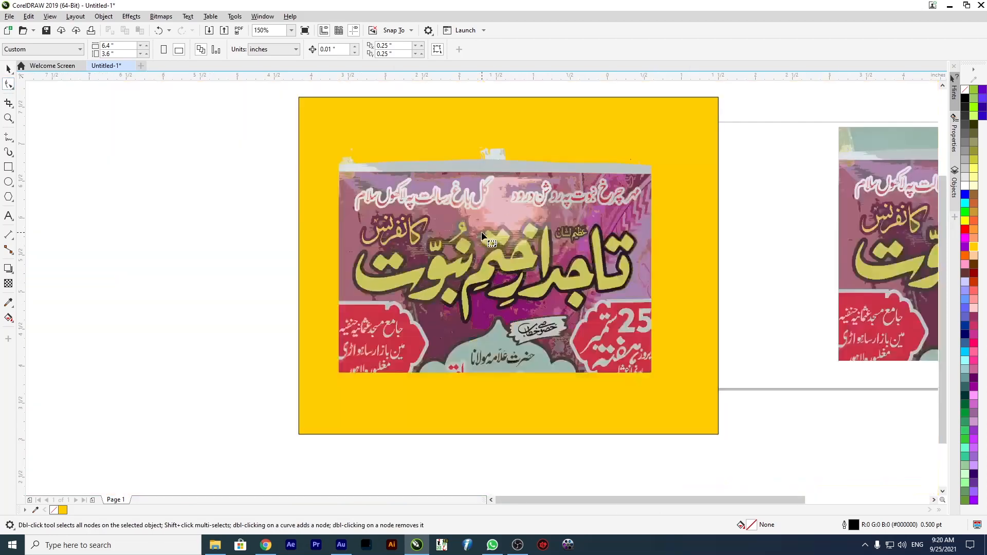
left_click(8, 69)
left_click(486, 270)
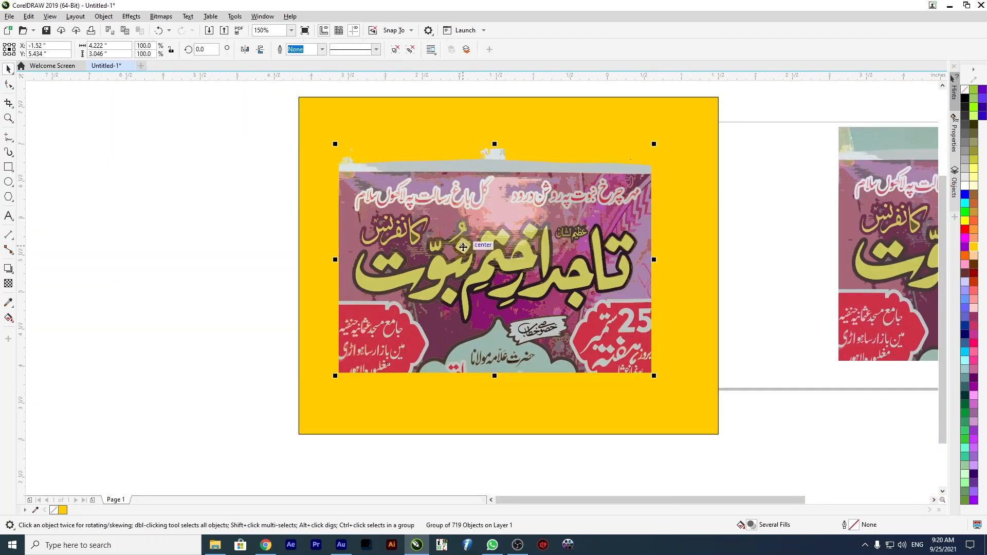
scroll(487, 271, "up", 1)
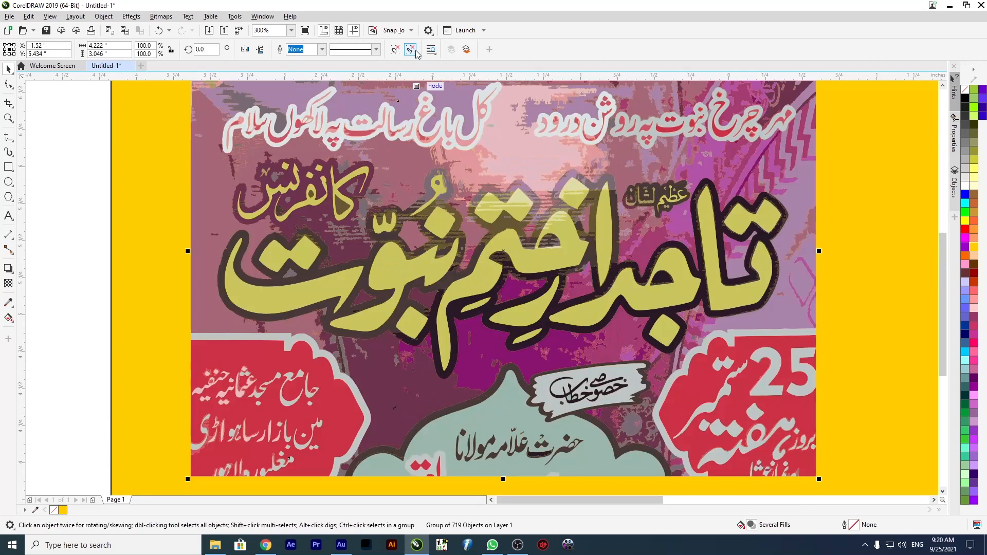
key("Escape")
Delete the dark brown outline shape around the central lettering and the dark fragments inside the middle letter's curve
scroll(463, 329, "up", 2)
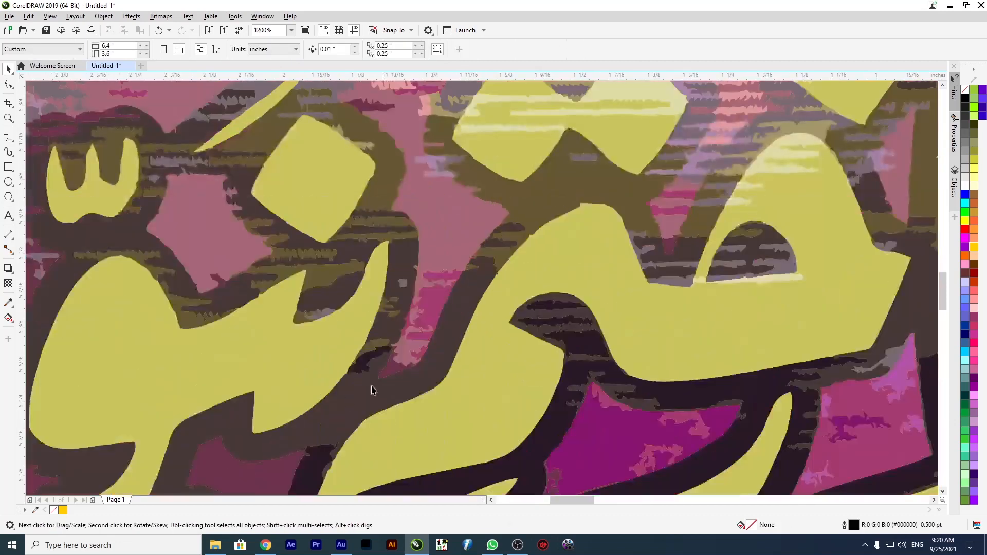
left_click(344, 403)
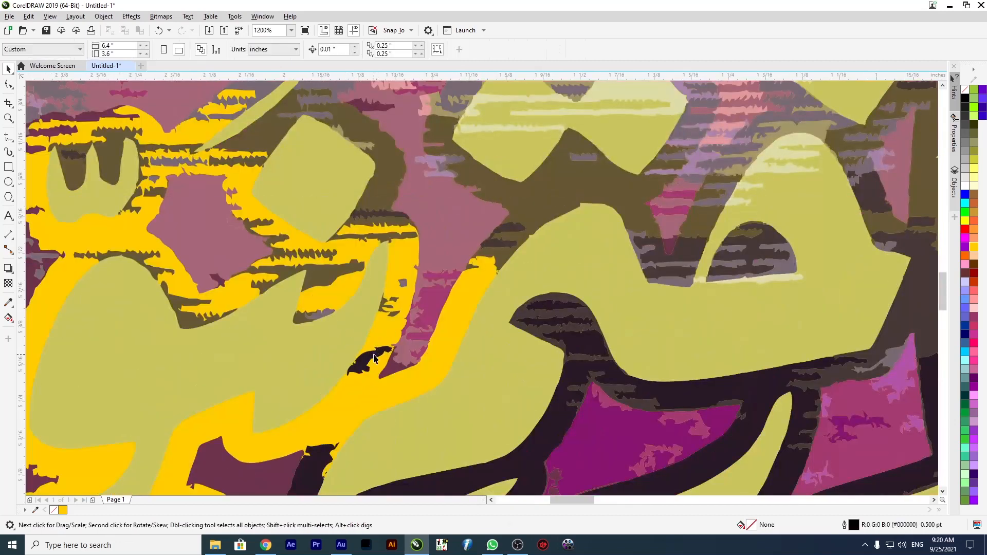
left_click(536, 316)
key("Delete")
left_click(545, 322)
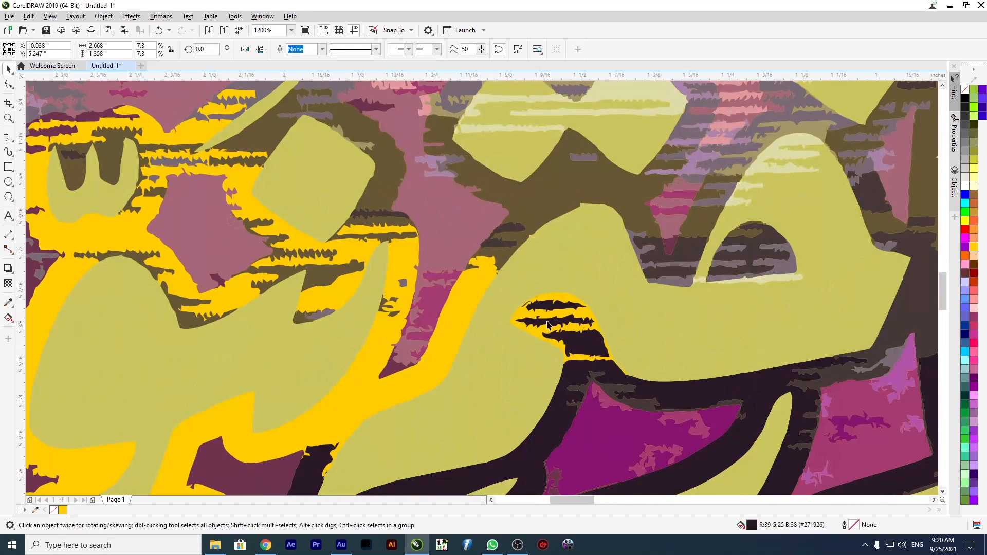
key("Delete")
left_click(549, 313)
key("Delete")
Delete the dark outline and purple patch below the central lettering, plus the brown outline beneath the twin diamond dots
left_click(602, 393)
key("Delete")
left_click(604, 390)
left_click(569, 161)
key("Delete")
left_click(516, 235)
key("Delete")
Delete the background pieces along the left side of the twin diamond dots
scroll(403, 282, "up", 1)
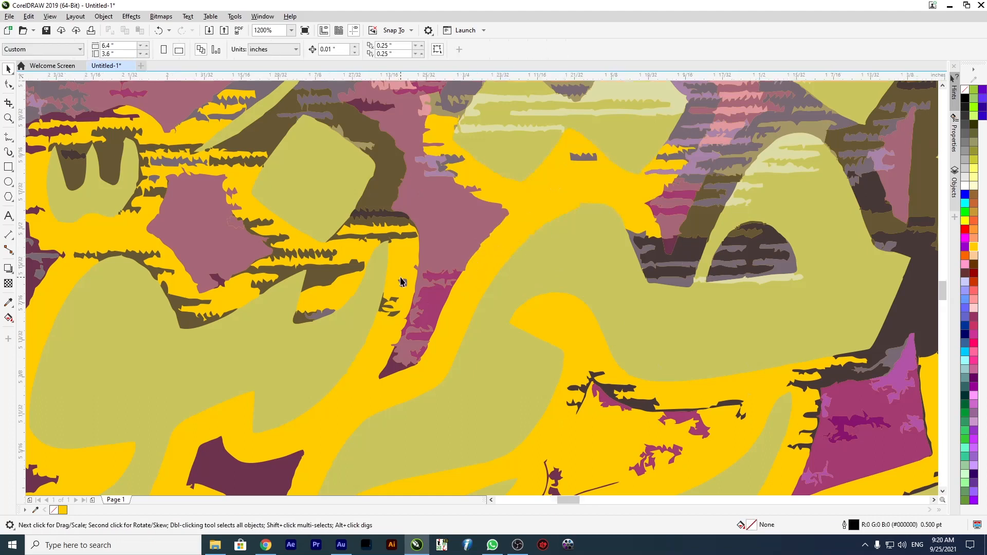
scroll(407, 281, "down", 2)
scroll(447, 201, "up", 2)
left_click(423, 221)
left_click(342, 254)
key("Delete")
left_click(365, 262)
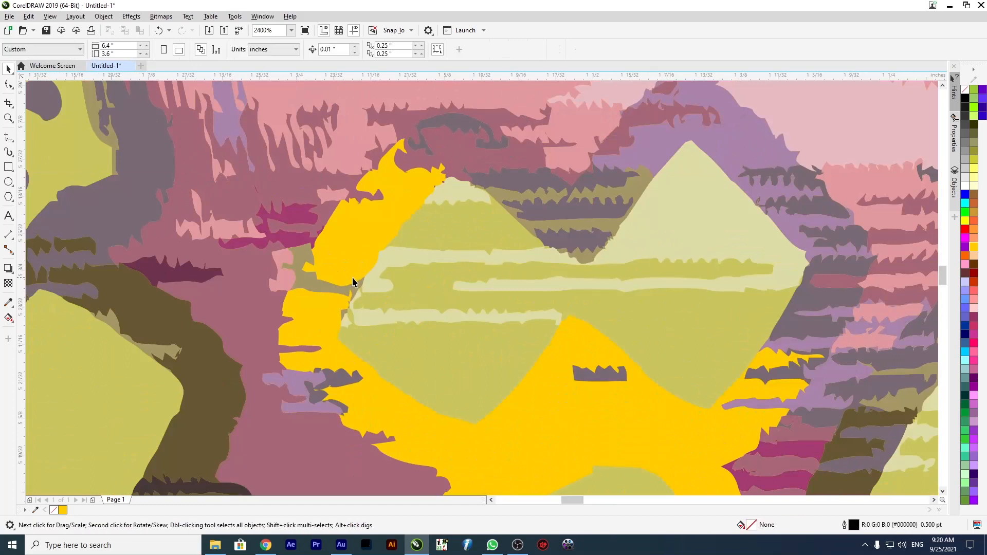
key("Delete")
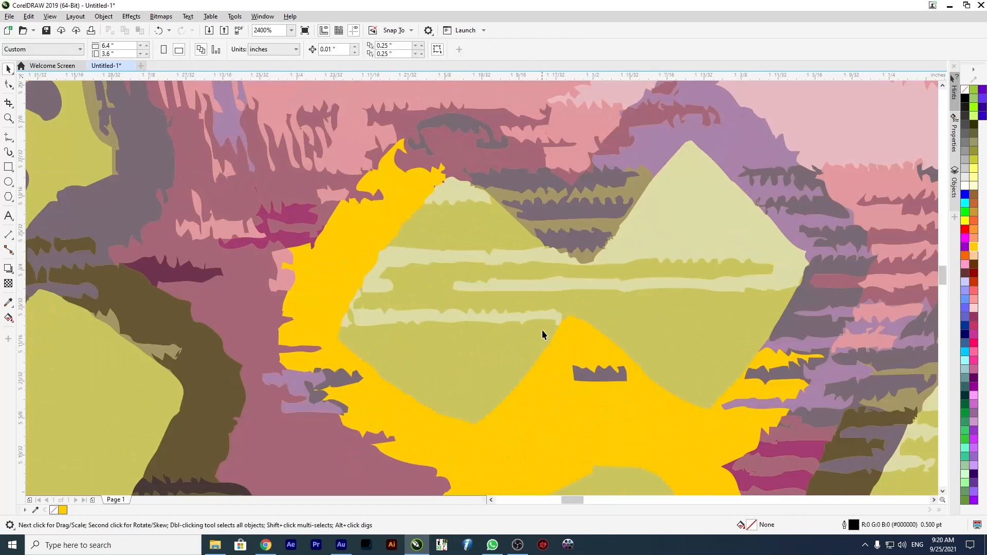
Delete the grey, olive, mauve and lilac background shapes between and above the twin diamond dots
left_click(580, 246)
key("Delete")
left_click(591, 256)
key("Delete")
left_click(570, 215)
key("Delete")
left_click(522, 164)
key("Delete")
left_click(581, 174)
key("Delete")
left_click(650, 161)
key("Delete")
Delete the grey, lilac and mauve background strips along the right side of the twin diamond dots
left_click(772, 184)
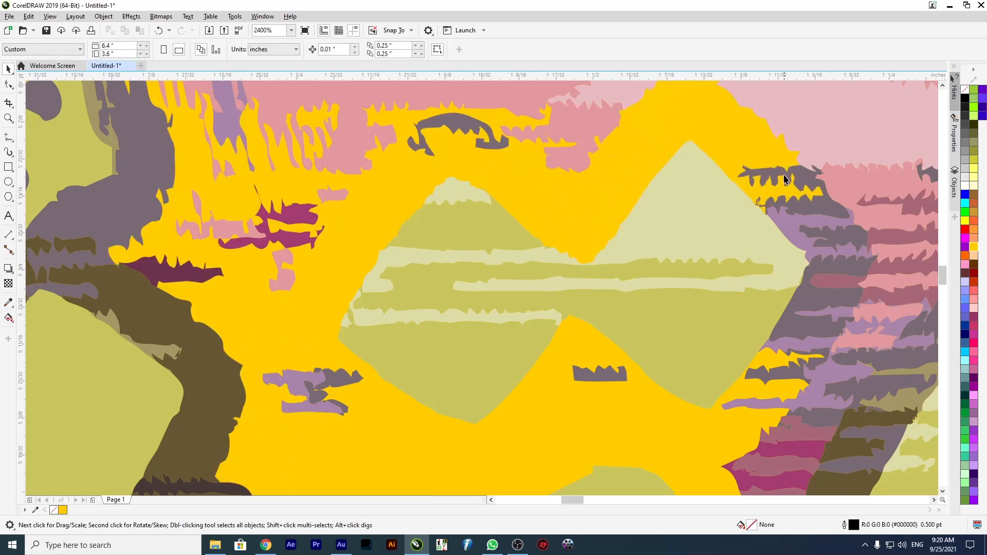
key("Delete")
left_click(804, 227)
key("Delete")
left_click(820, 260)
key("Delete")
left_click(827, 285)
key("Delete")
left_click(804, 362)
key("Delete")
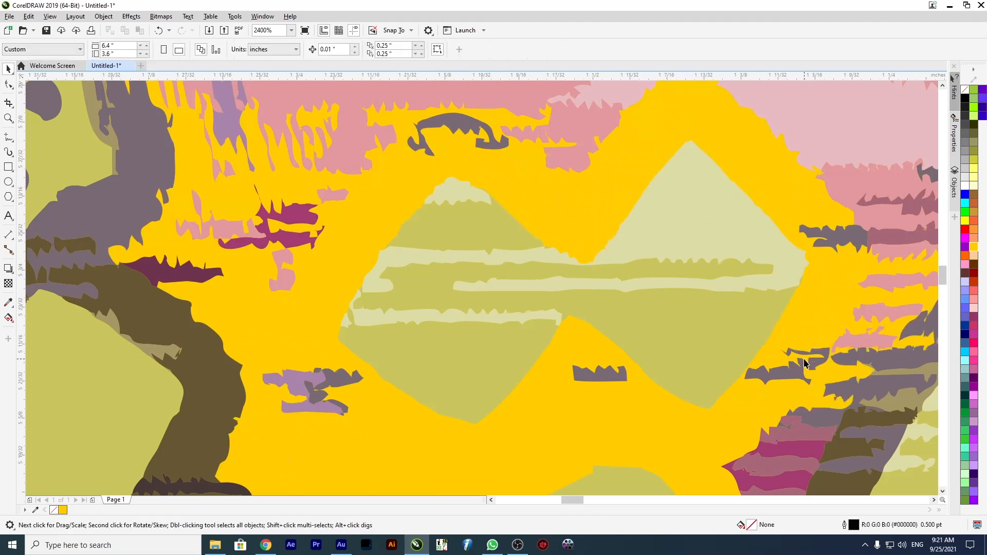
Delete the grey fragment beneath the twin diamond dots and the lilac-grey cluster at their lower left
left_click(602, 375)
key("Delete")
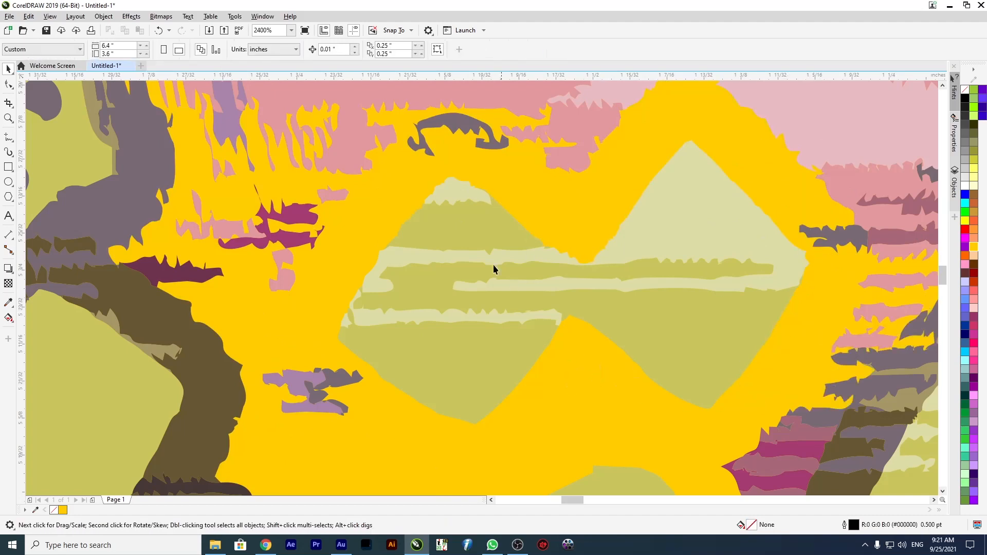
left_click(315, 397)
left_click_drag(254, 357, 348, 433)
key("Delete")
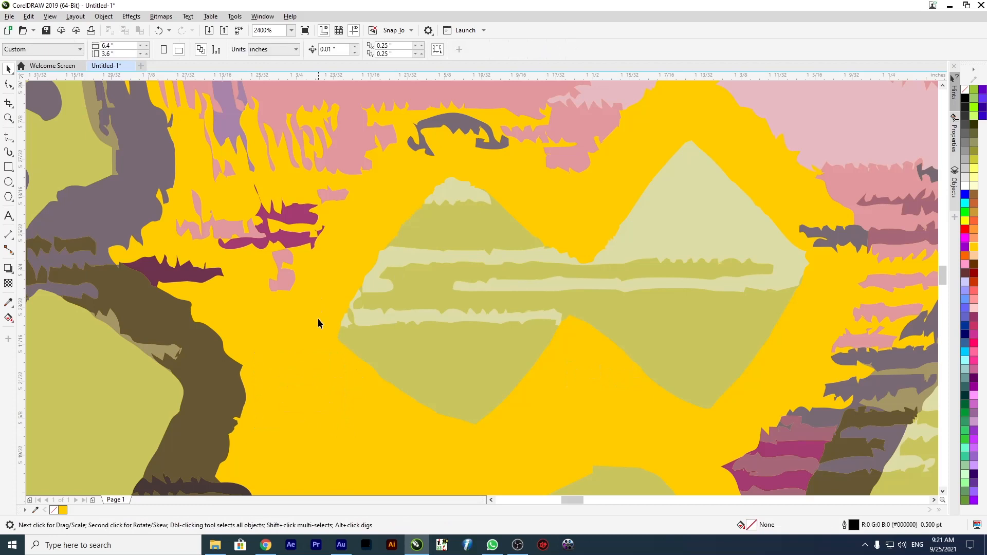
Delete the pink patches and the grey arc-shaped fragment above and to the upper left of the twin diamond dots
left_click_drag(252, 211, 253, 209)
key("Delete")
left_click(332, 191)
key("Delete")
left_click(509, 131)
key("Delete")
left_click(492, 132)
key("Delete")
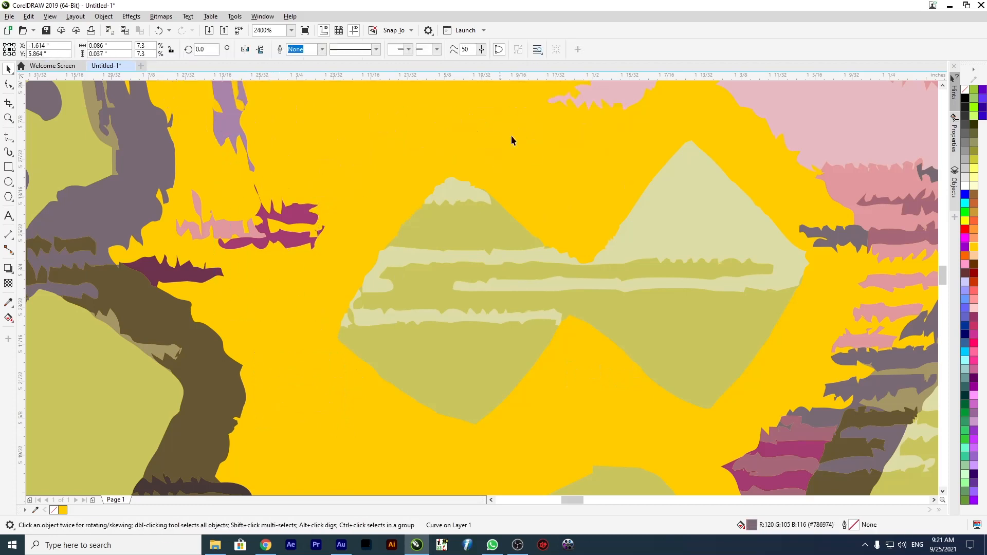
Delete the pale pink background and the grey and pink fragments to the upper right of the twin diamond dots
left_click(614, 86)
key("Delete")
left_click(843, 237)
key("Delete")
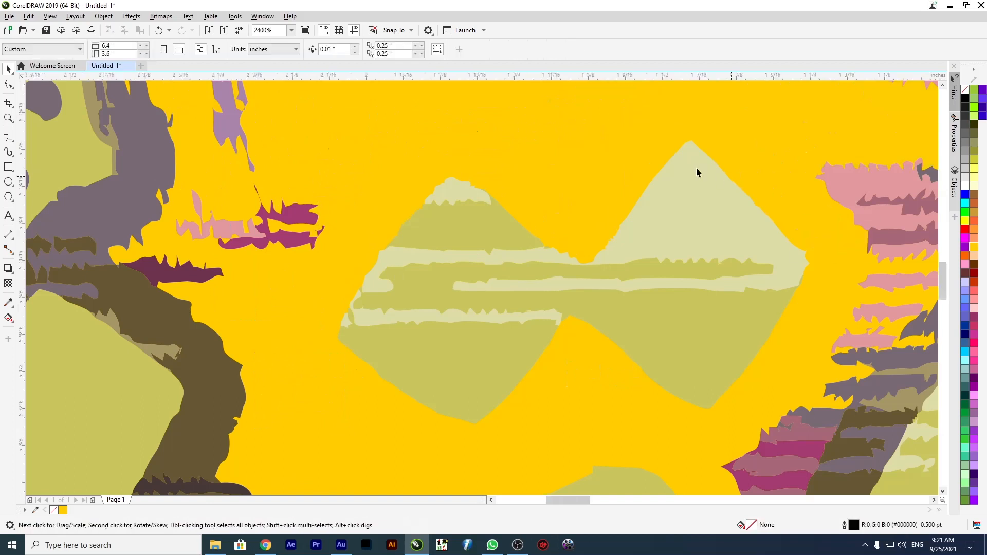
scroll(674, 171, "down", 2)
scroll(691, 192, "up", 2)
left_click_drag(803, 227, 821, 226)
key("Delete")
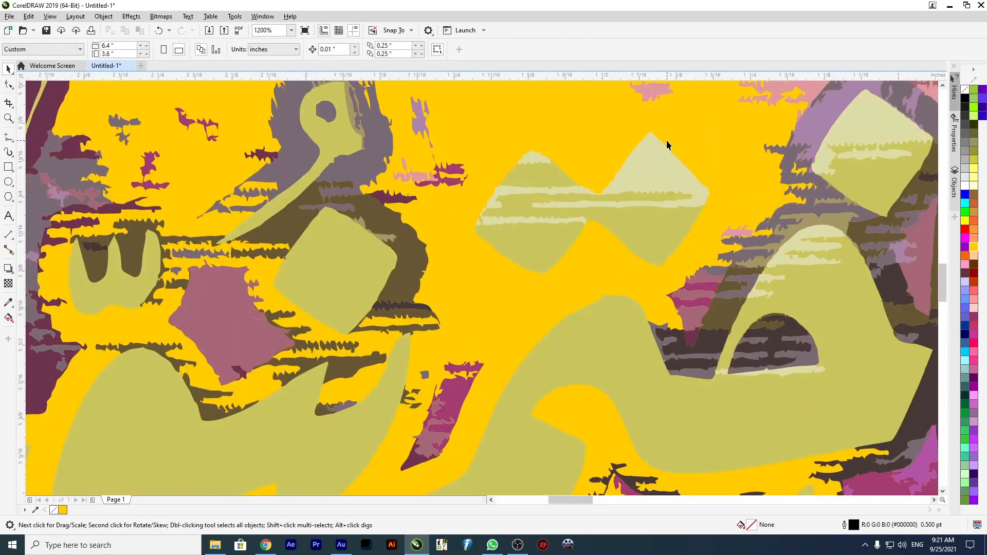
Delete the magenta and lilac cluster left of the twin diamond dots and the magenta fragments at their lower right
left_click_drag(414, 183, 391, 199)
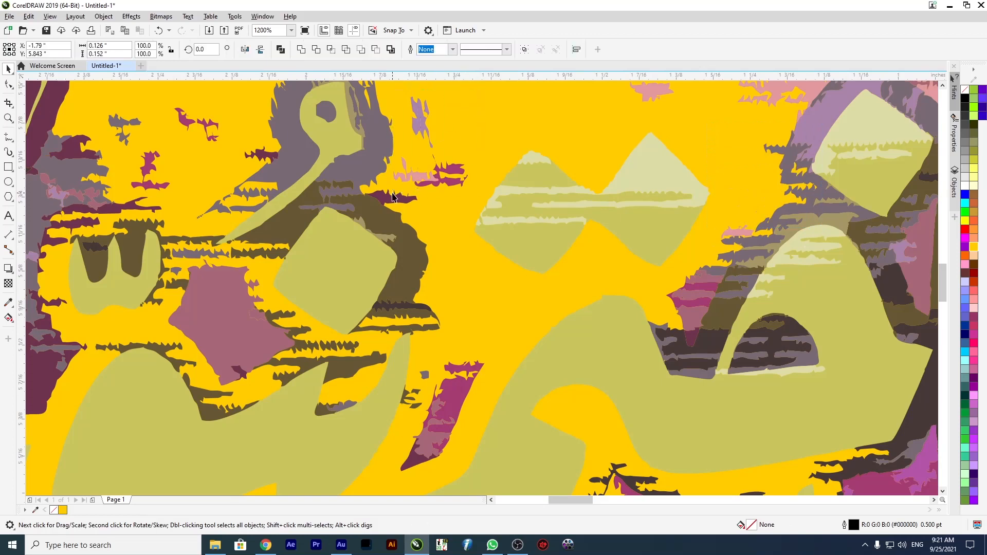
key("Delete")
left_click_drag(631, 273, 660, 280)
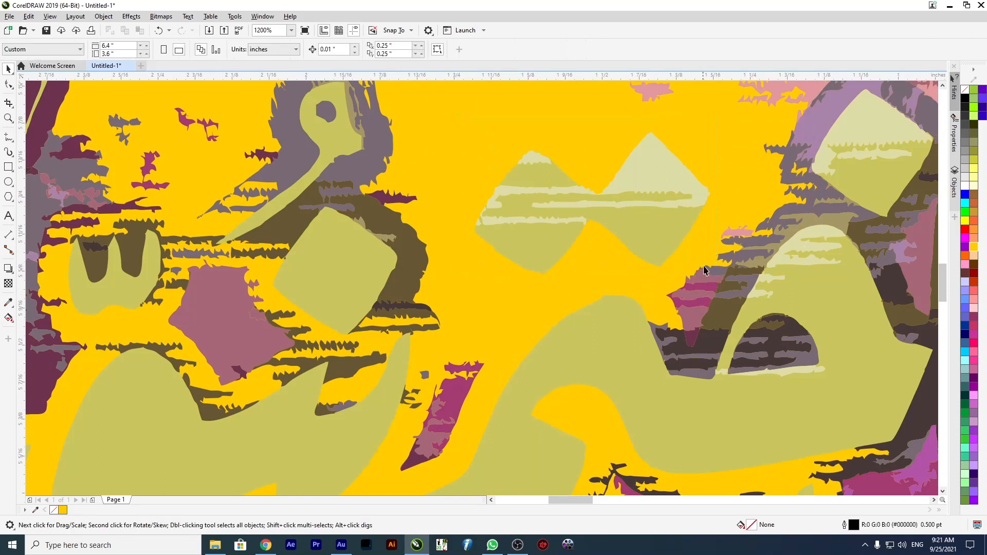
left_click(699, 296)
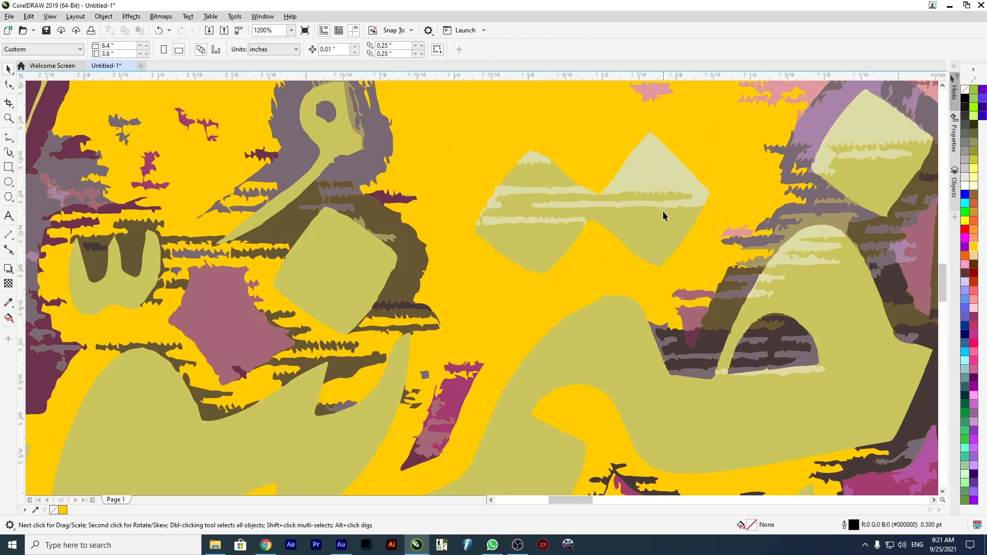
Fill the large pale highlight shape running across the twin diamond dots with blue
scroll(662, 214, "up", 2)
left_click(637, 113)
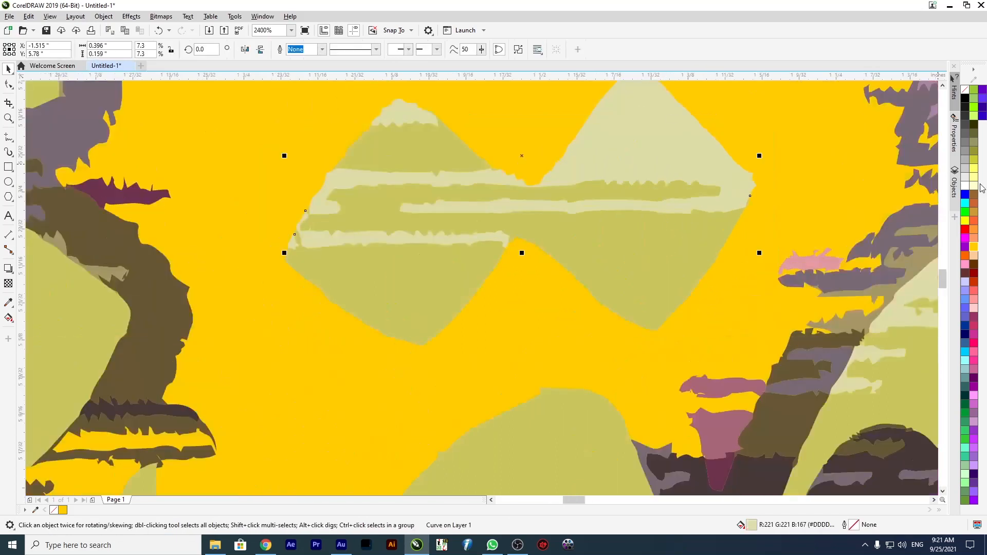
left_click(965, 195)
left_click(593, 255)
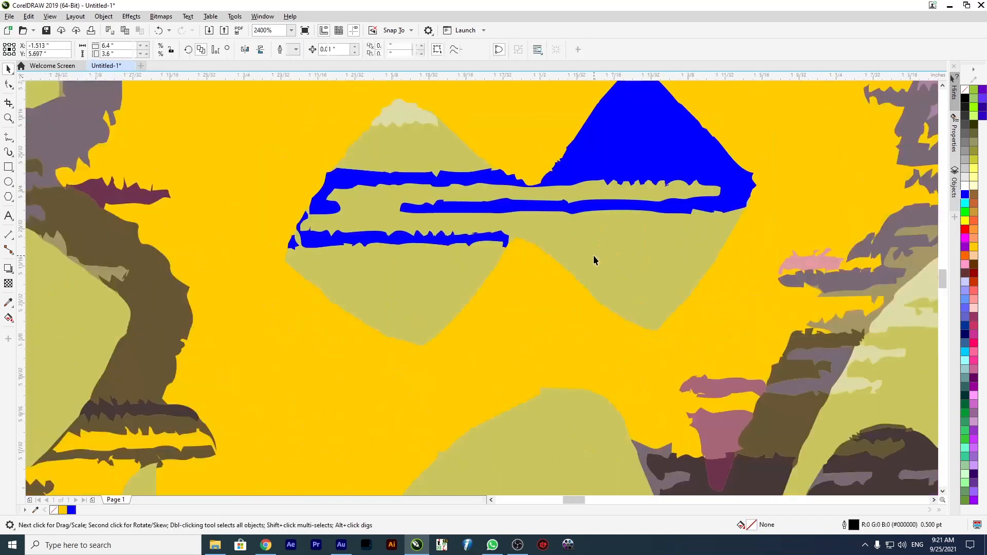
Fill the large olive body of the right diamond dot and the pale tip of the left dot with blue
left_click(966, 195)
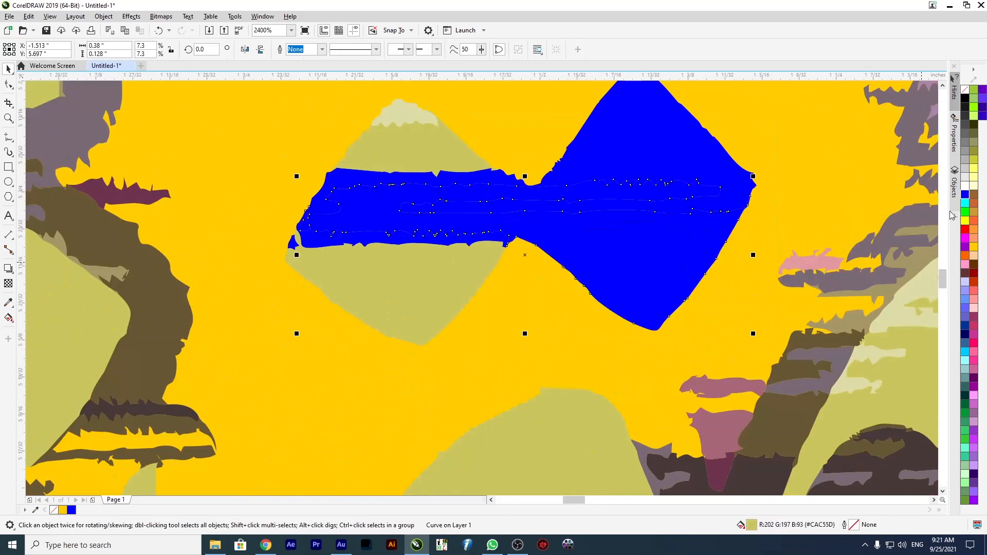
key("Escape")
left_click(389, 120)
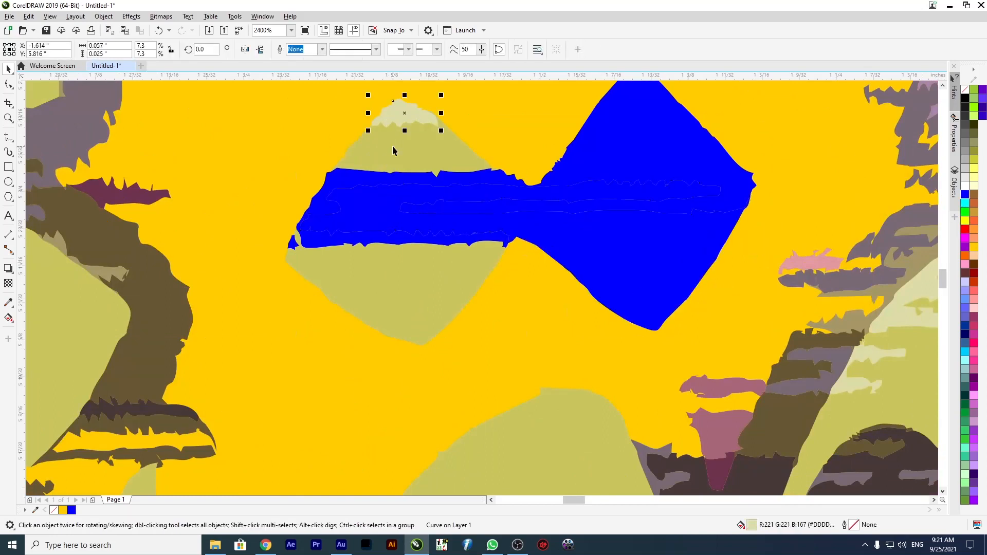
left_click(966, 196)
left_click(411, 164)
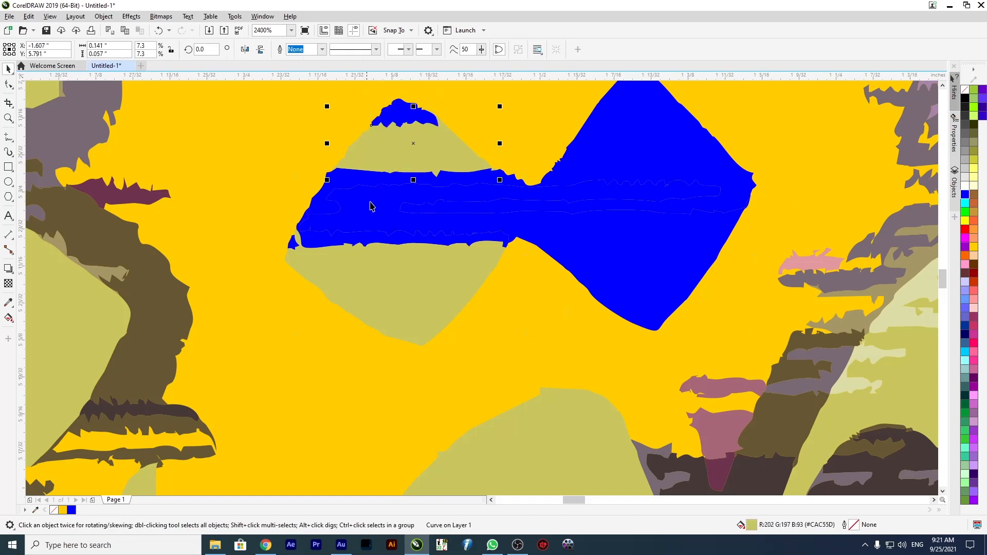
Fill all five pieces of the twin diamond dots with red
scroll(707, 224, "down", 1)
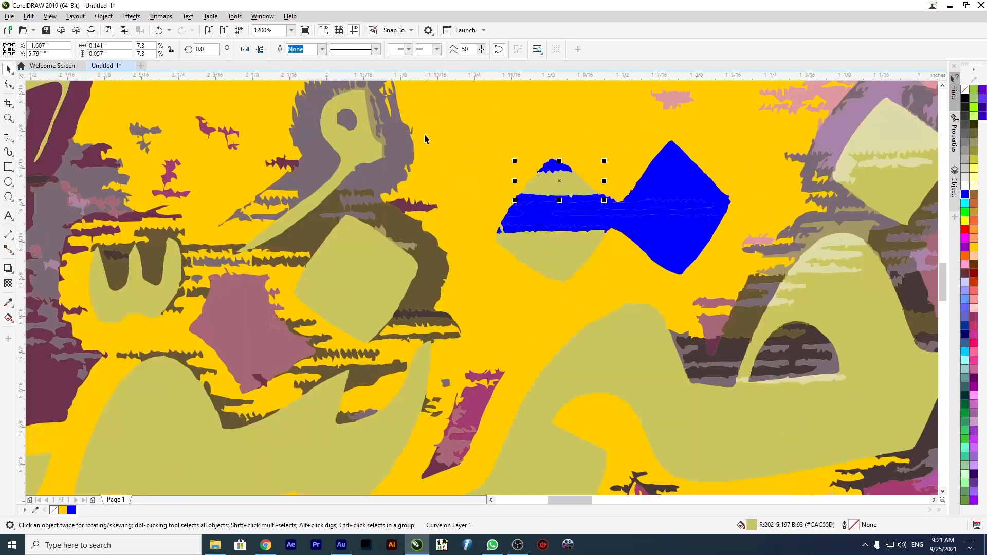
left_click_drag(467, 124, 737, 293)
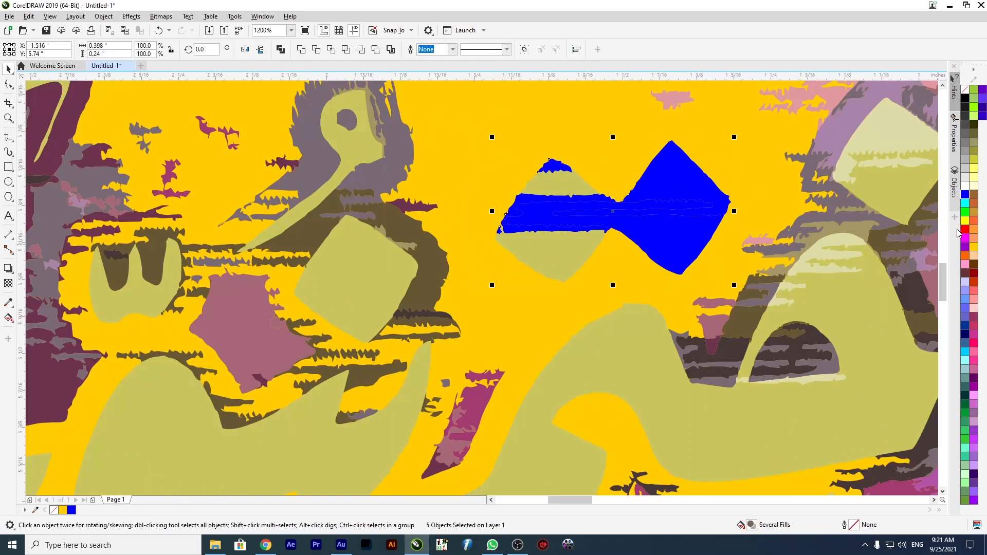
left_click(966, 232)
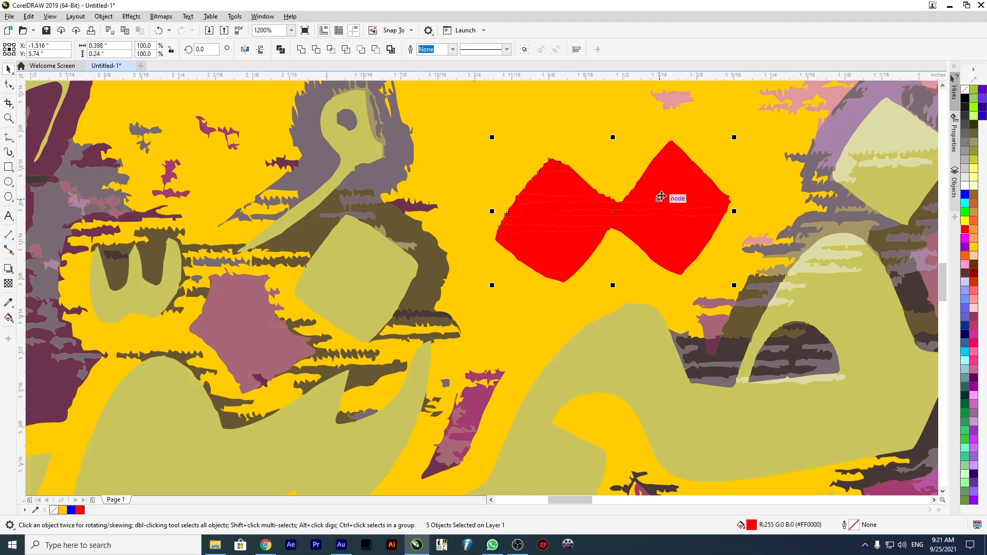
Try to weld the five red pieces of the twin diamond dots into one shape, undoing each attempt
left_click(302, 50)
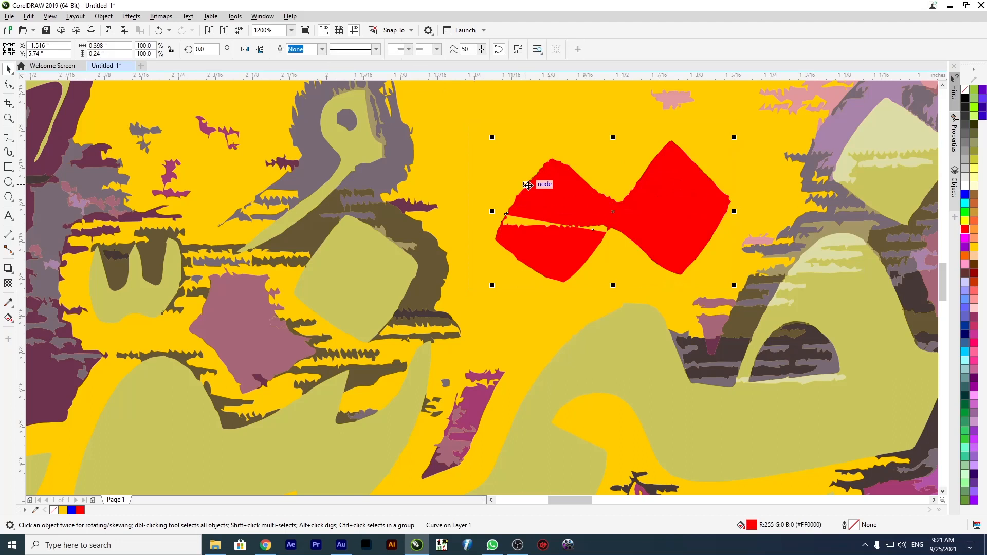
key("ctrl+z")
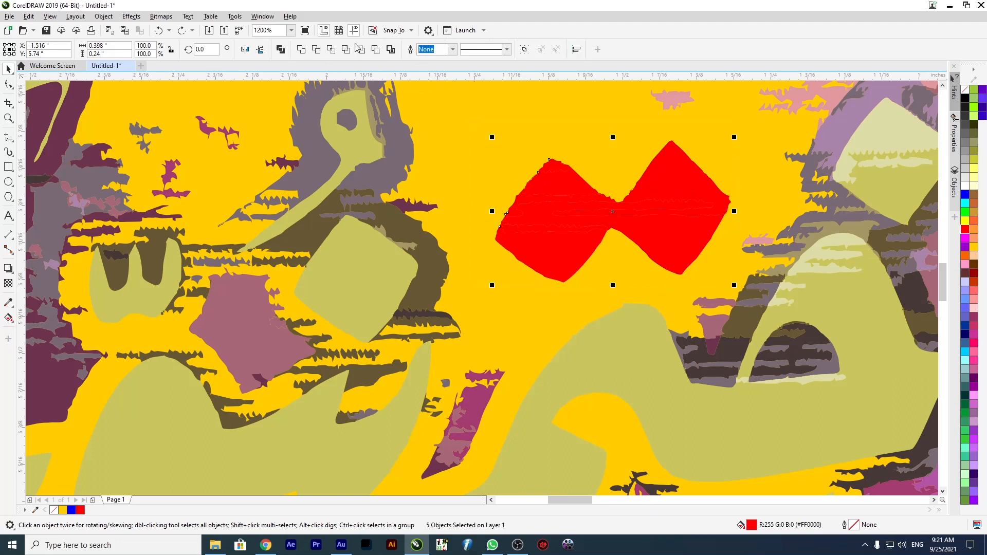
left_click(300, 50)
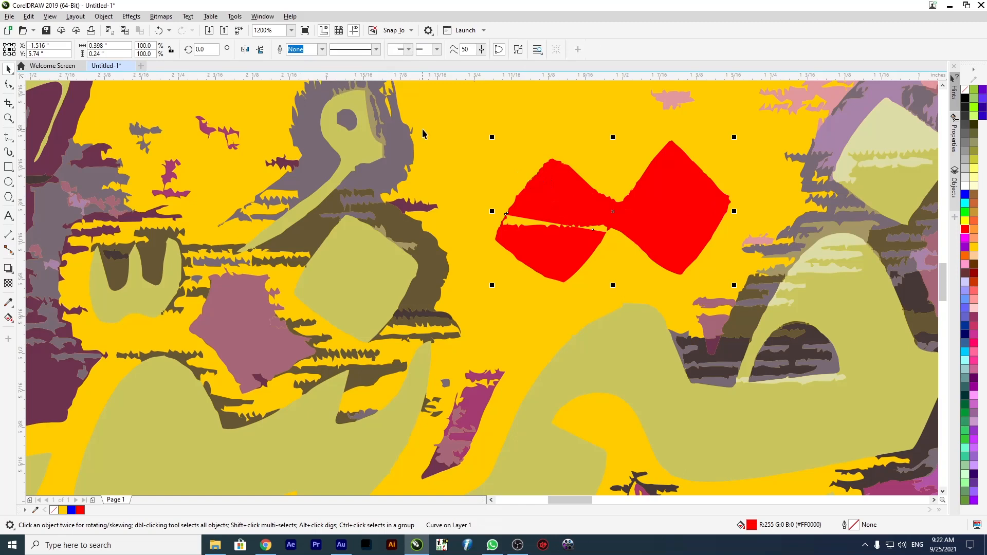
key("ctrl+z")
left_click(473, 126)
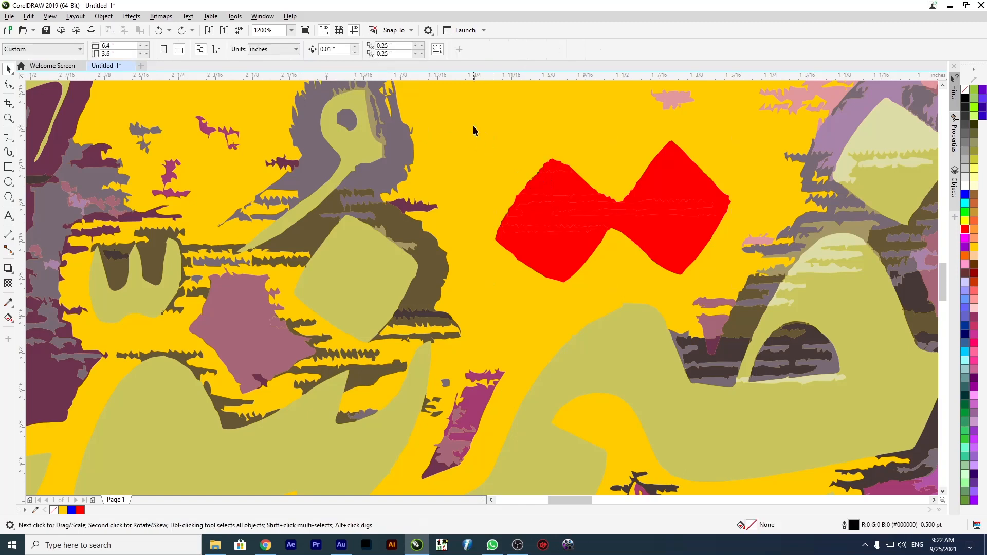
Undo the red and blue fills on the twin diamond dots
key("ctrl+z")
key("ctrl+z")
key("ctrl+z")
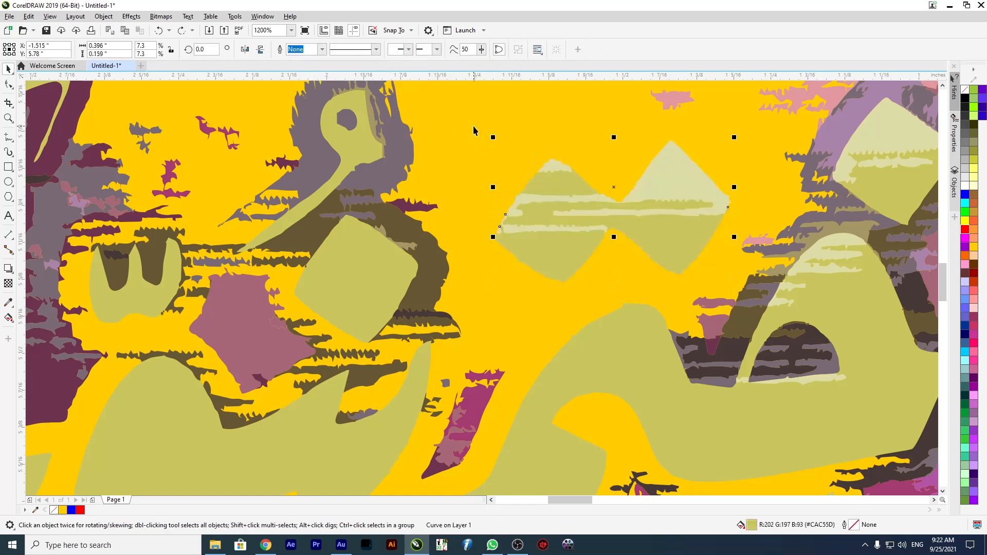
Try to combine the five pieces of the twin diamond dots into one curve and undo it
left_click_drag(466, 116, 737, 285)
key("ctrl+l")
left_click_drag(541, 234, 543, 241)
key("ctrl+z")
key("ctrl+z")
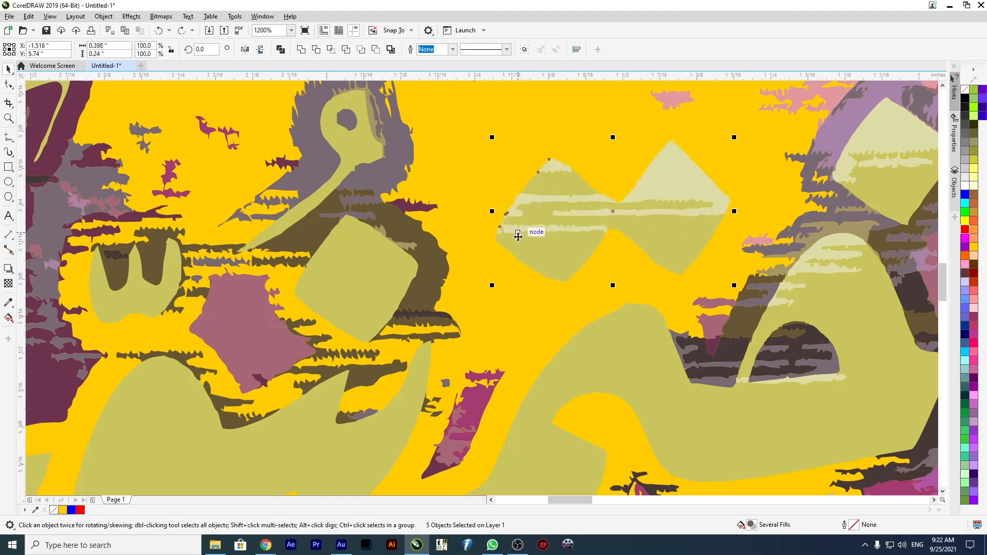
Fill the five selected dot pieces with red and convert them to a 300 dpi RGB bitmap with a transparent background
left_click(966, 230)
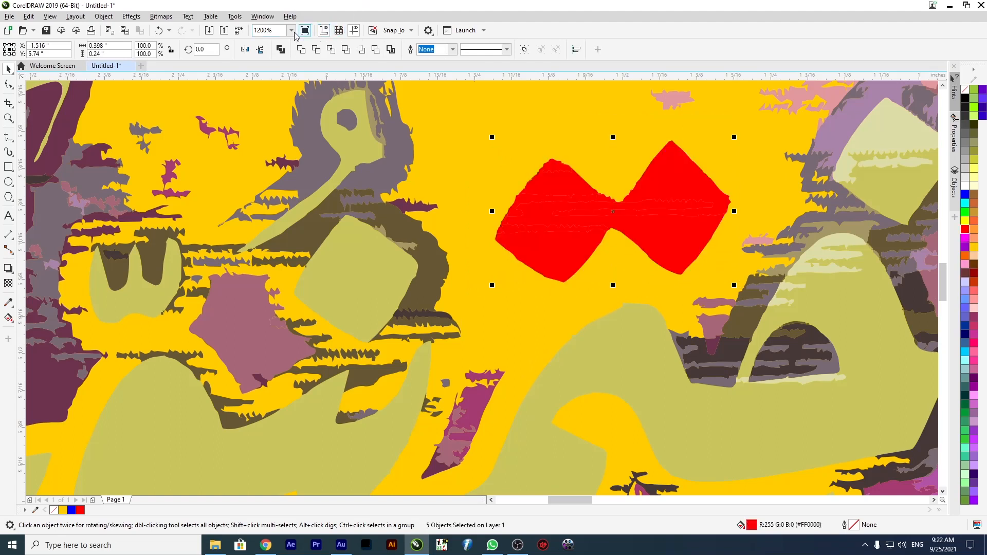
left_click(161, 16)
left_click(190, 29)
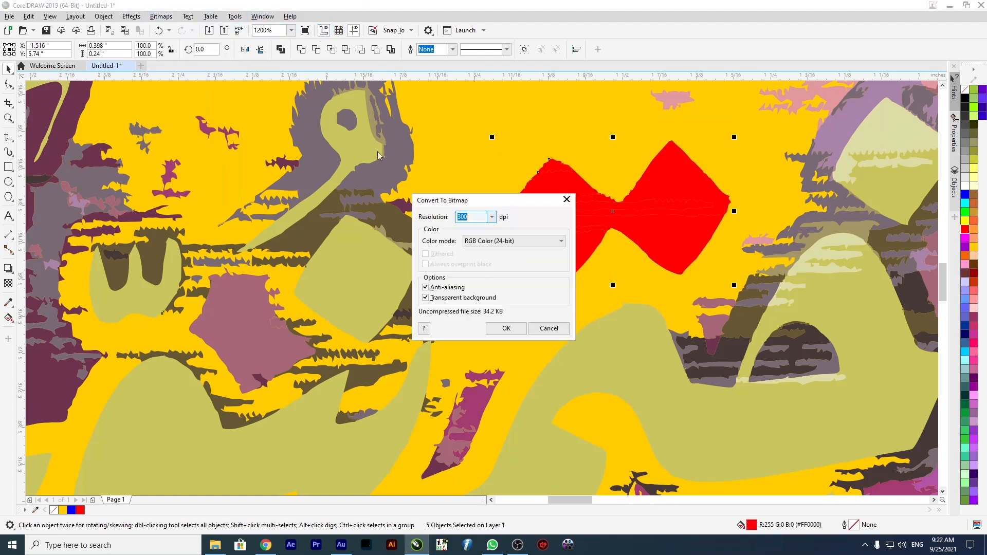
left_click(503, 327)
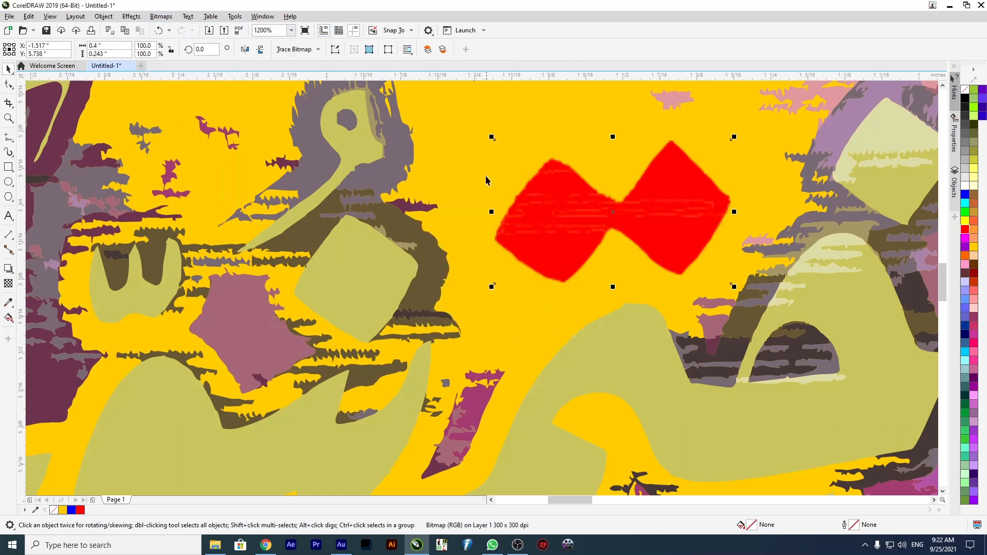
Quick Trace the red bitmap of the twin diamond dots into a single vector shape
left_click(288, 51)
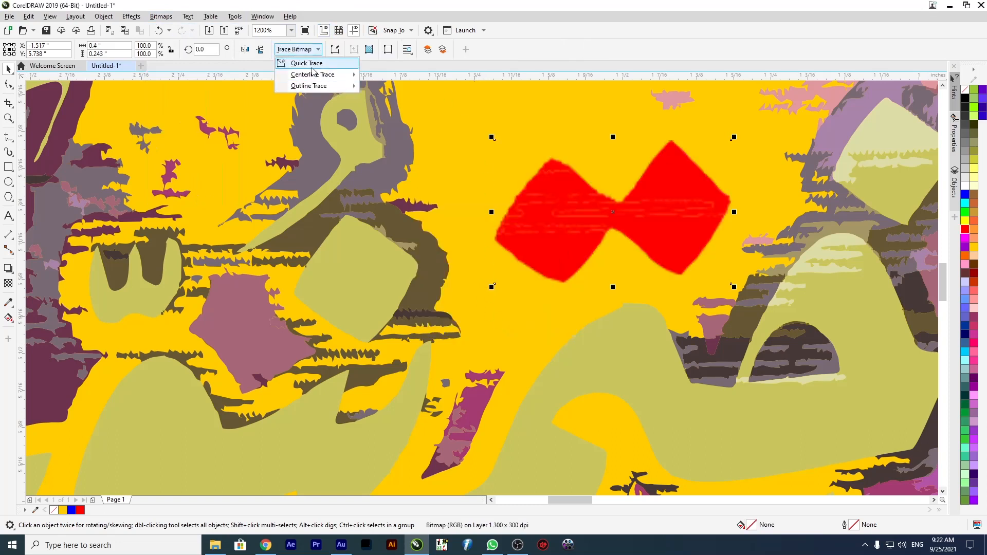
left_click(309, 63)
key("Escape")
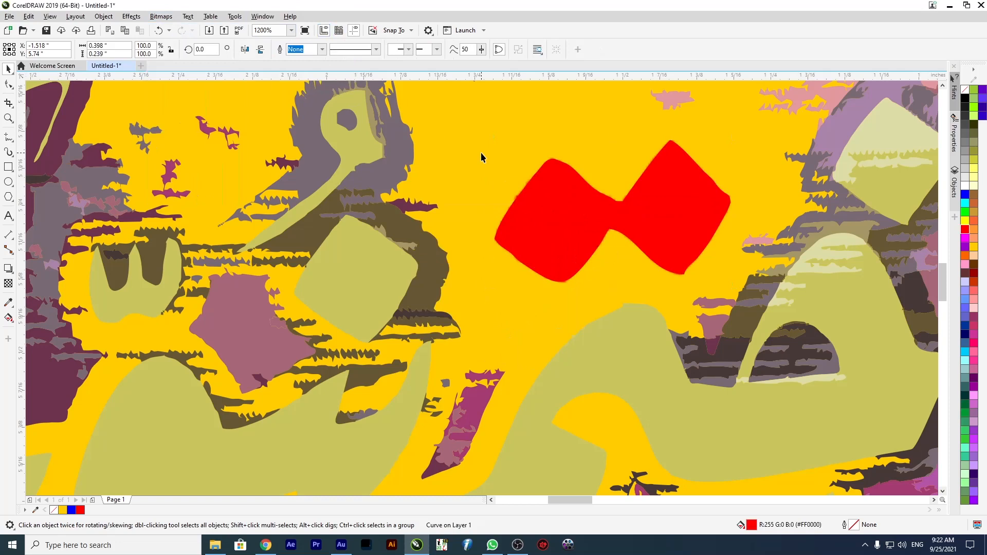
Move the traced twin dots off the bitmap to compare the two, and undo each move
left_click(536, 201)
left_click_drag(542, 222, 540, 253)
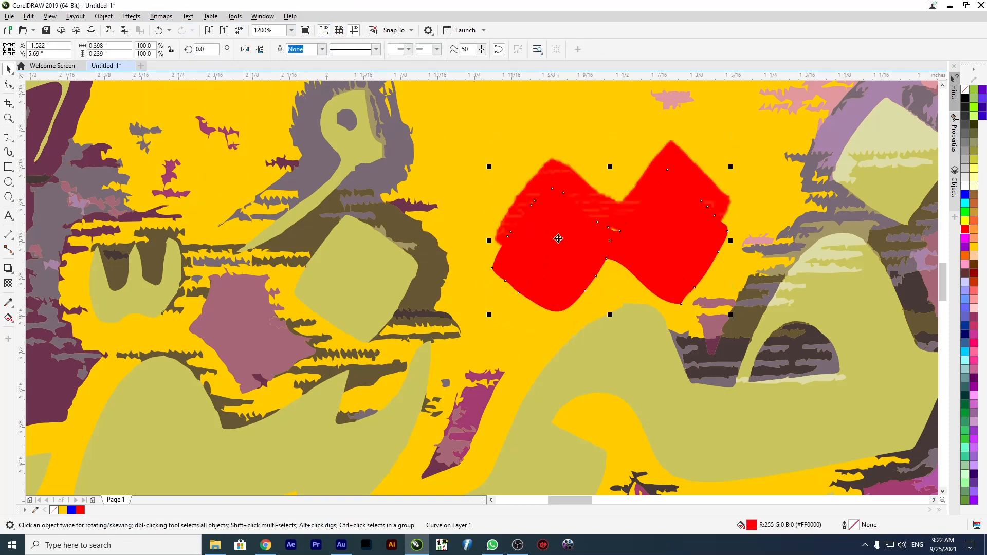
key("ctrl+z")
scroll(549, 225, "down", 3)
left_click(538, 222)
left_click_drag(556, 222, 548, 232)
scroll(547, 232, "up", 2)
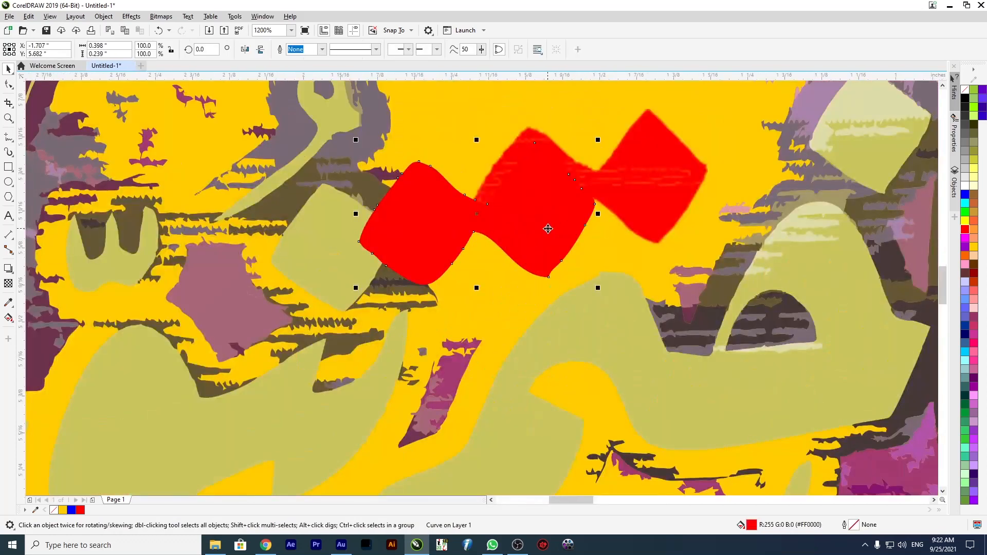
key("ctrl+z")
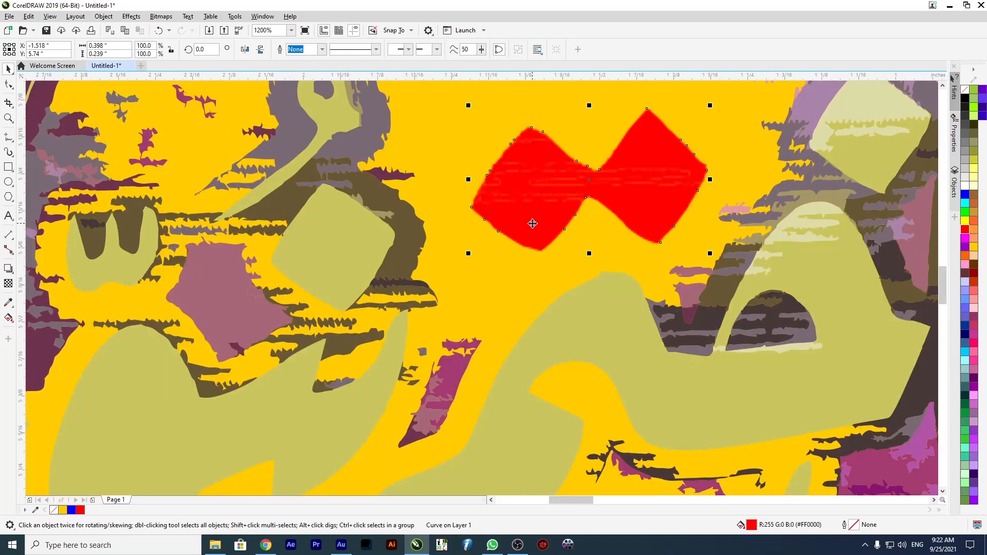
Delete the traced twin dots and the bitmap beneath them, and undo the deletions
key("Delete")
left_click_drag(547, 204, 510, 258)
key("Delete")
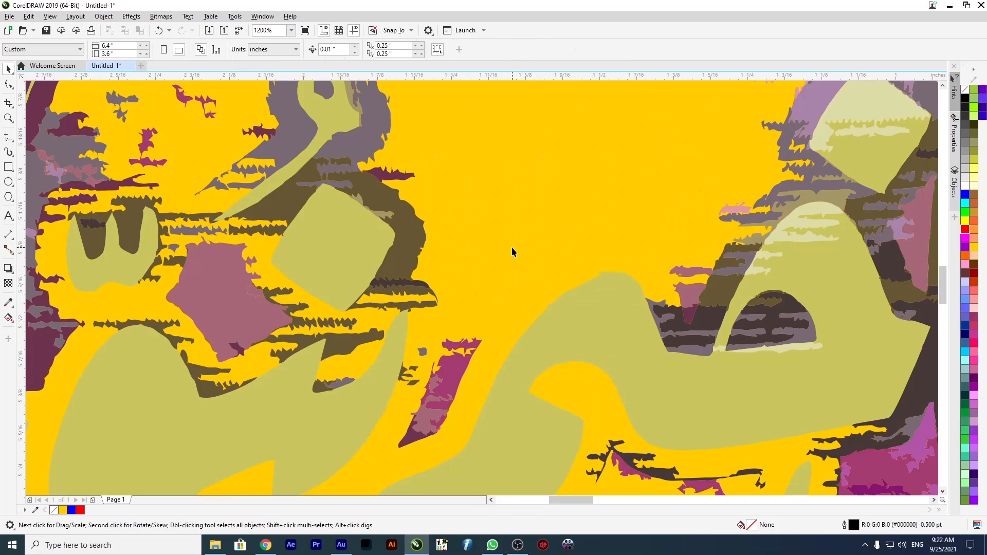
key("ctrl+z")
key("ctrl+z")
key("ctrl+z")
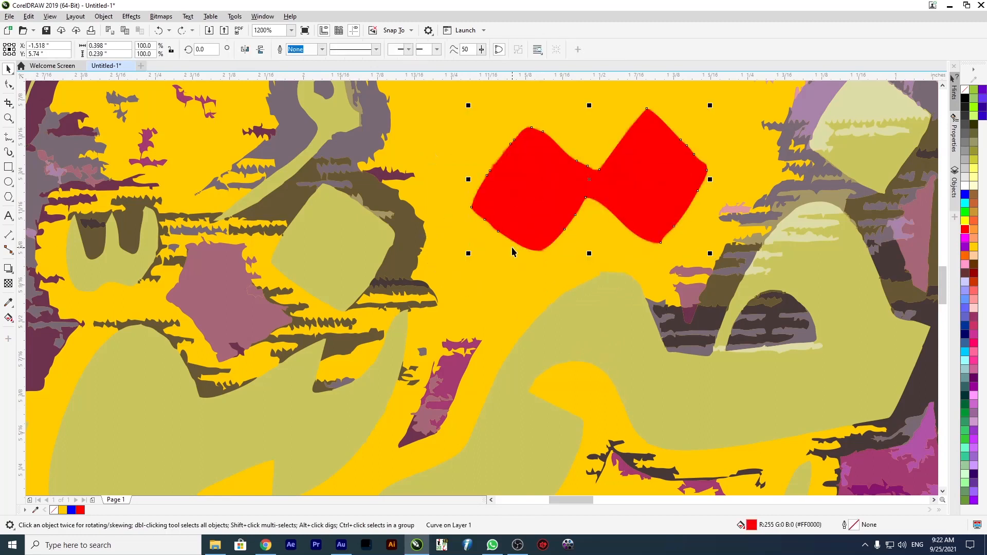
Bring the traced twin dots to the front, move the leftover red bitmap aside and delete it
key("shift+Page_Down")
key("shift+Page_Up")
key("Escape")
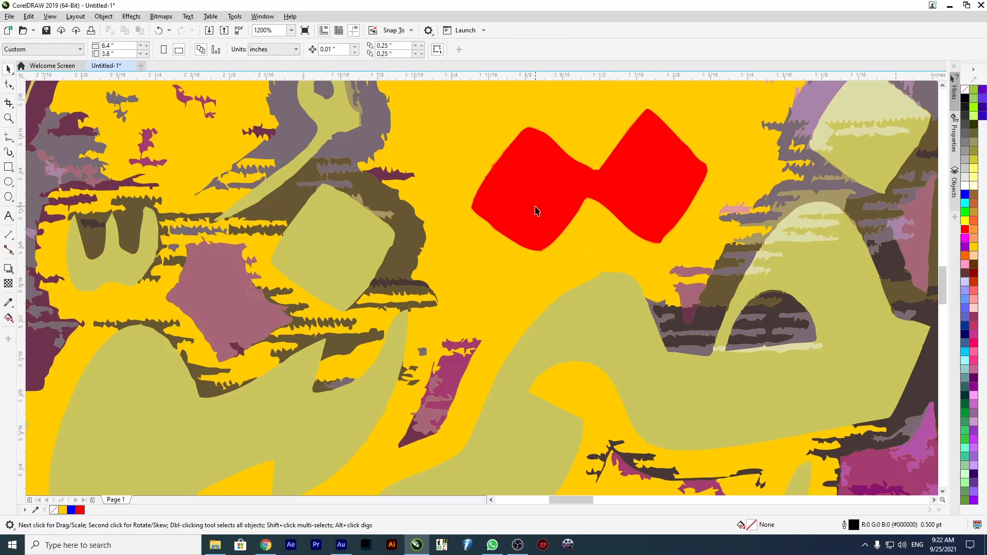
left_click(535, 209)
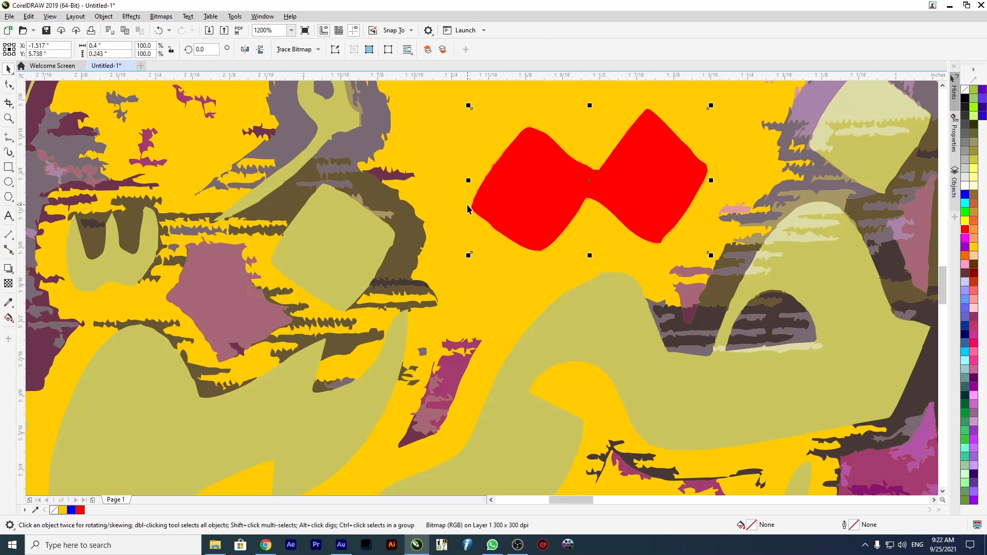
left_click(456, 200)
left_click(536, 192)
left_click(457, 164)
left_click_drag(485, 153, 445, 141)
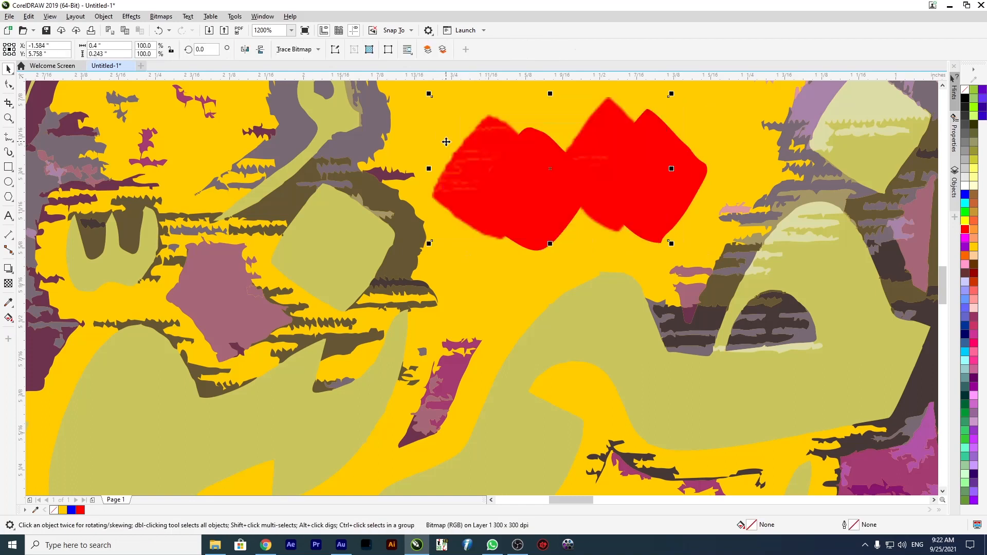
key("Escape")
Delete the lilac background patch around the single diamond dot to the right of the red twin dots
scroll(529, 209, "down", 5)
scroll(661, 173, "up", 5)
left_click(569, 165)
key("Delete")
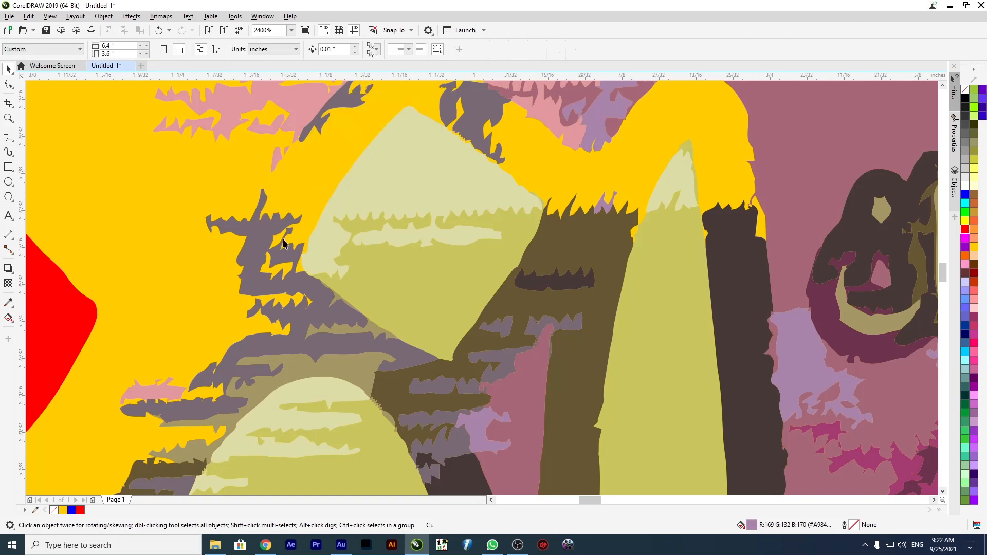
Delete the brown and grey shadow strips along the left edge of the arched letter below the single diamond dot
scroll(502, 195, "down", 3)
scroll(502, 196, "down", 2)
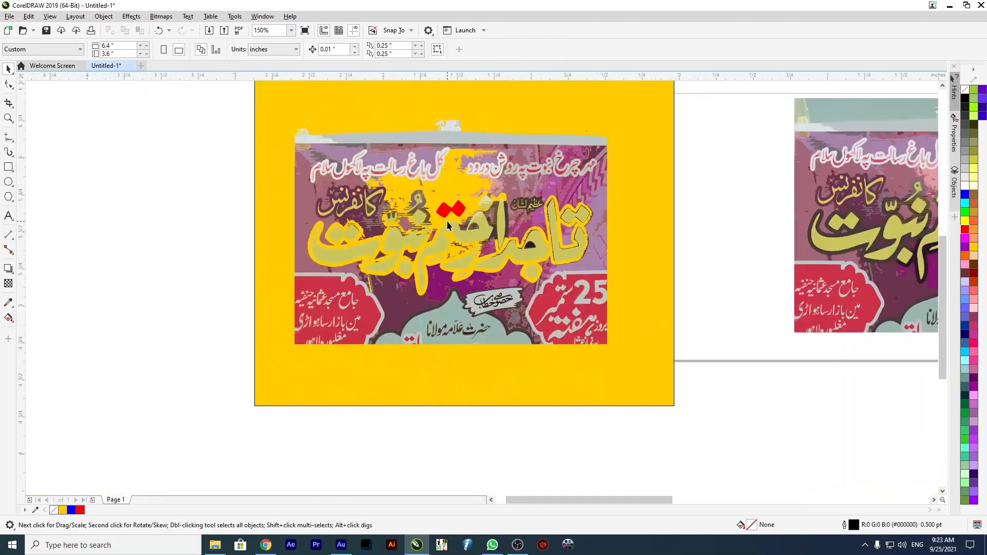
scroll(470, 220, "up", 4)
scroll(641, 193, "up", 3)
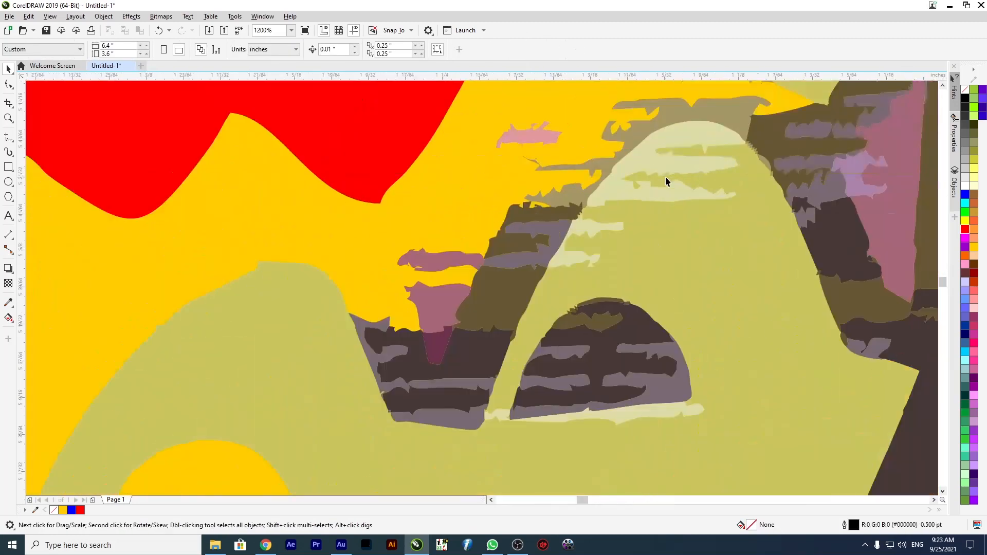
left_click(436, 265)
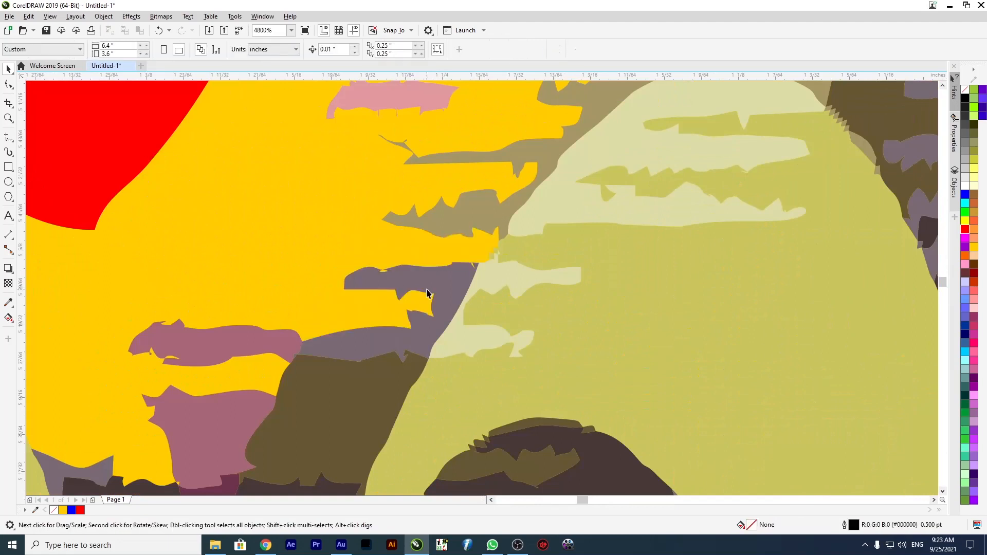
scroll(425, 289, "down", 3)
key("Delete")
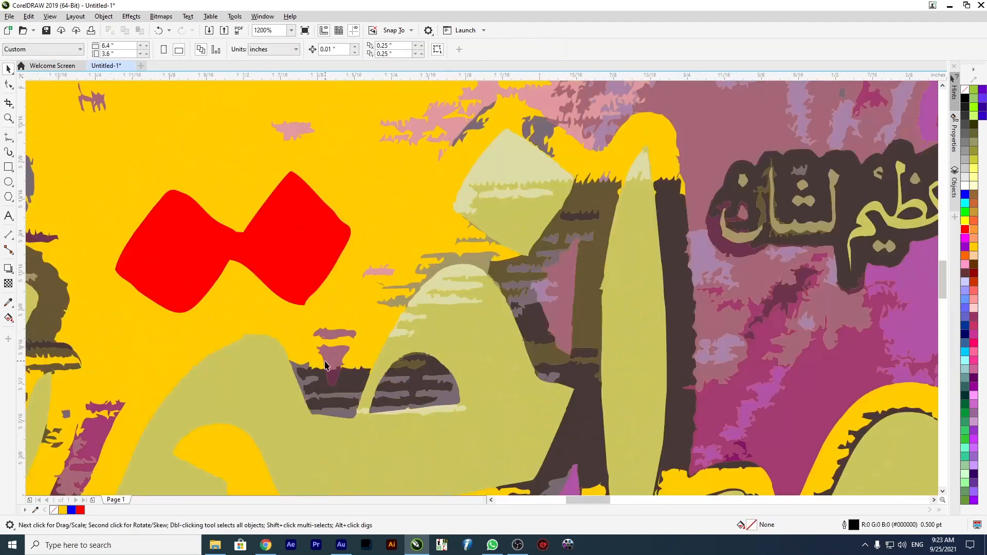
Delete the two mauve patches and the dark brown shadow in the valley left of the arched letter
left_click(335, 355)
key("Delete")
left_click(333, 336)
key("Delete")
left_click(340, 381)
key("Delete")
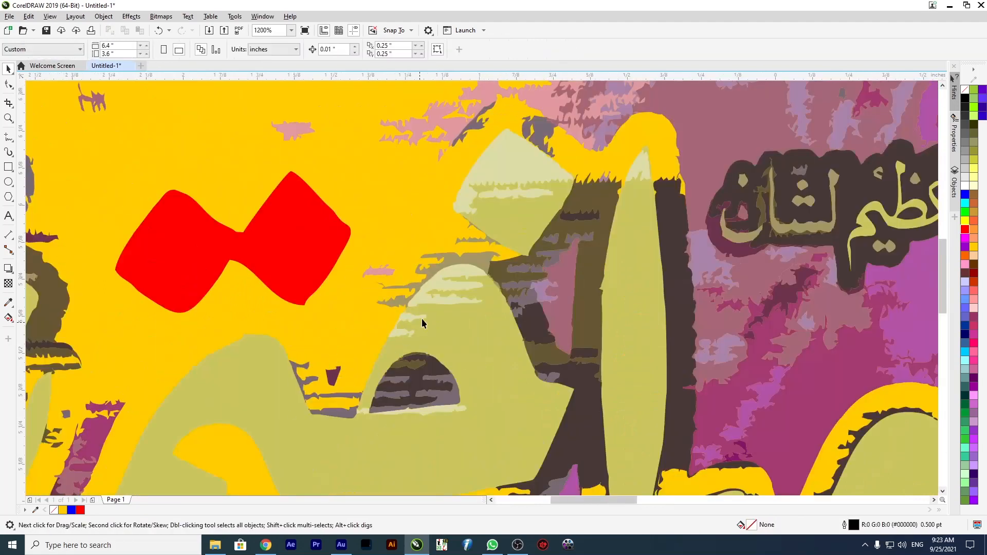
Delete the olive-brown, dark brown and grey fragments inside the arched letter's half-round opening
scroll(421, 319, "down", 2)
scroll(419, 334, "up", 4)
left_click(398, 237)
key("Delete")
key("F10")
left_click(406, 321)
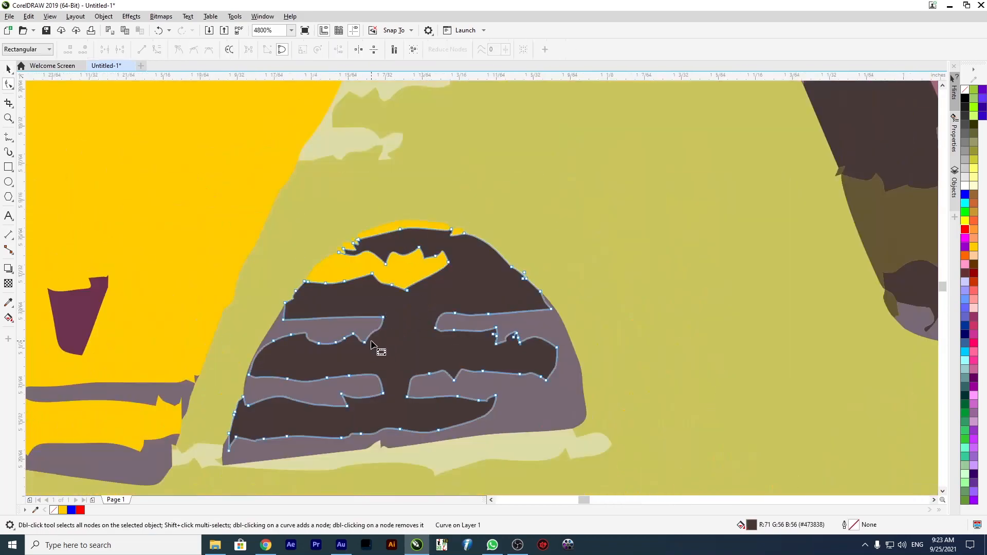
left_click(8, 69)
key("Delete")
left_click(532, 344)
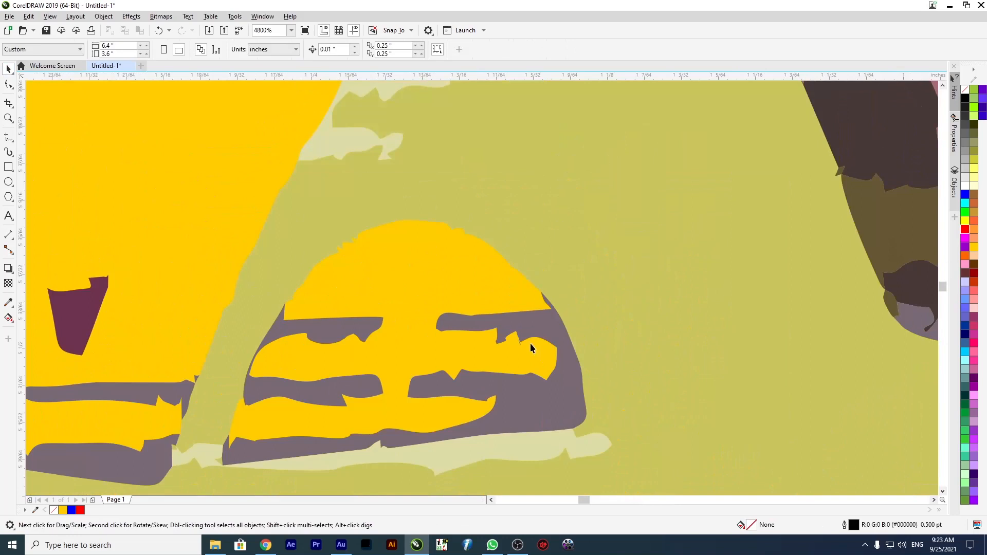
key("Delete")
Delete the remaining dark maroon fragment and grey shadow in the valley left of the arched letter
scroll(549, 286, "down", 3)
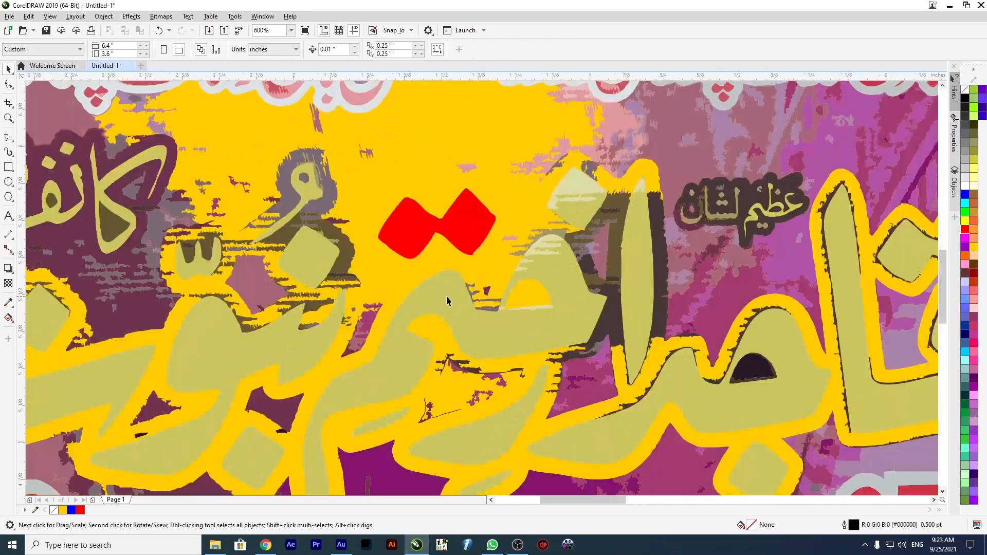
scroll(584, 260, "up", 3)
left_click(717, 250)
key("Delete")
left_click(628, 216)
key("Delete")
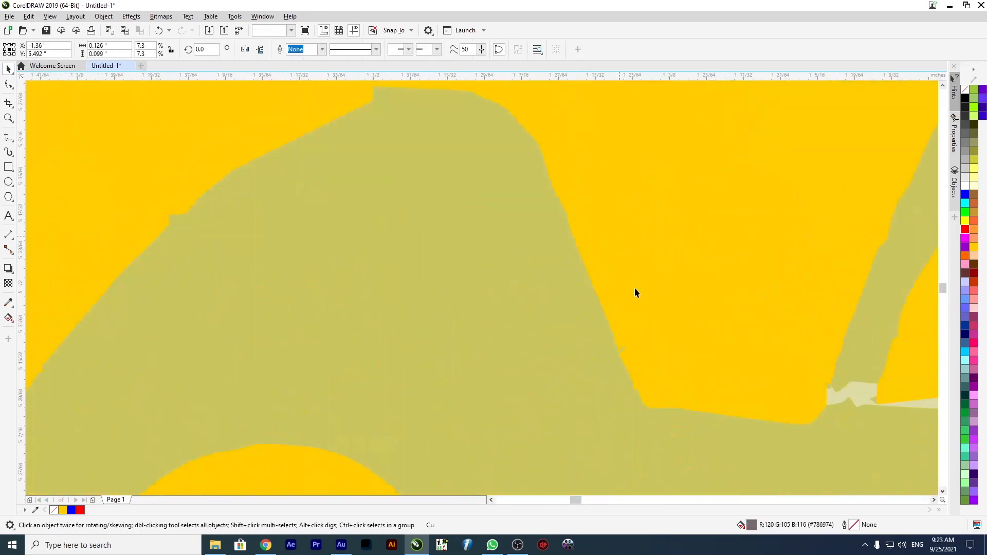
Delete the magenta and mauve strips left of the arched letter, together with the small brown and grey flecks beside them
scroll(603, 207, "down", 3)
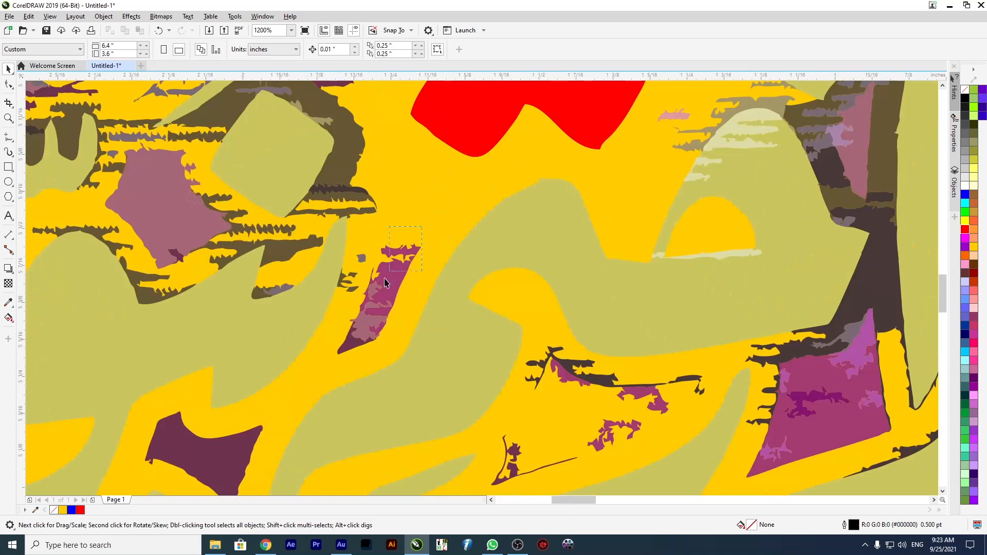
key("Delete")
left_click(354, 340)
key("Delete")
left_click(353, 342)
key("Delete")
left_click(351, 286)
scroll(350, 286, "up", 2)
key("Delete")
scroll(450, 227, "down", 3)
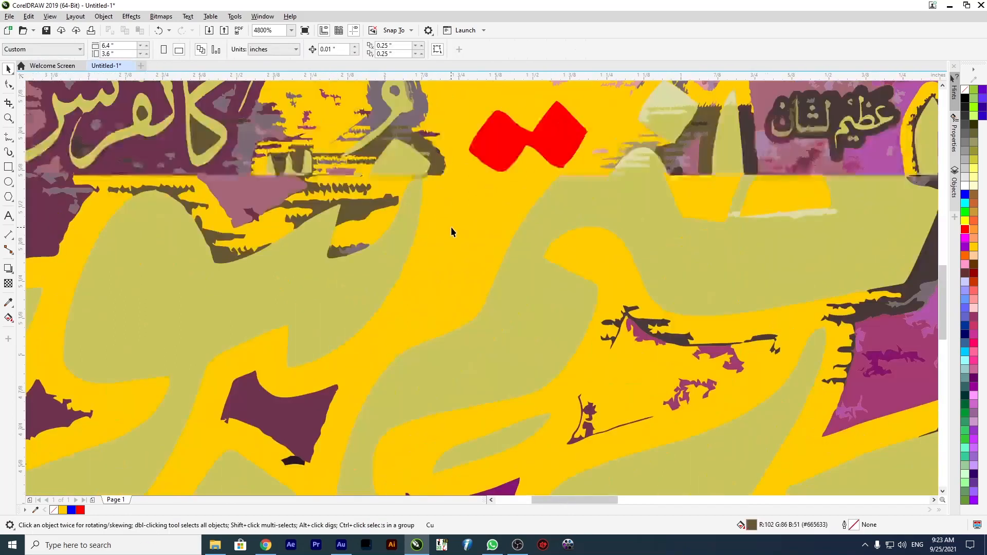
Delete the brown and grey shadow pieces around the pointed letter tip below the single diamond dot
scroll(392, 228, "up", 2)
left_click(432, 275)
key("Delete")
left_click(454, 207)
key("Delete")
left_click(456, 155)
key("Delete")
scroll(464, 191, "down", 2)
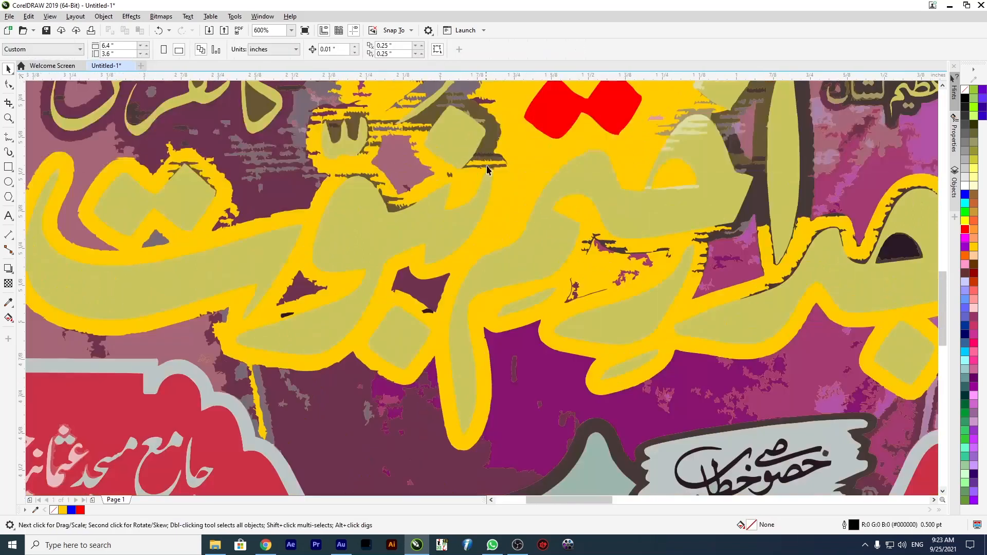
Delete the brown shadow strips along the lower right edge of the single diamond dot
scroll(492, 154, "up", 3)
left_click(497, 169)
key("Delete")
left_click(479, 244)
key("Delete")
left_click(481, 266)
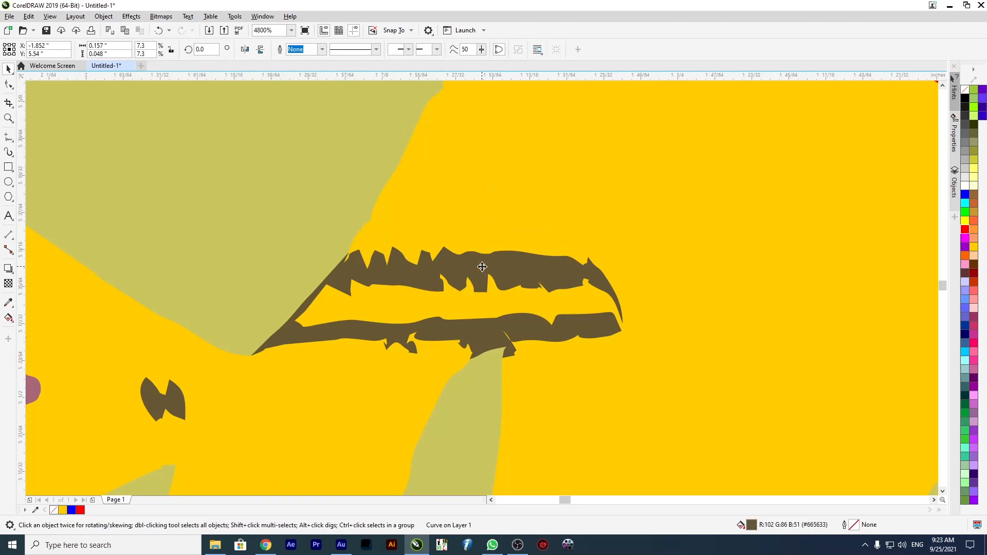
key("Delete")
Delete the mauve patch and brown shadows above the rounded letter, between the three-toothed mark and the single diamond dot
scroll(501, 237, "down", 2)
scroll(502, 238, "down", 3)
scroll(467, 242, "up", 4)
left_click(467, 242)
key("Delete")
left_click(585, 234)
key("Delete")
left_click(552, 346)
key("Delete")
left_click(447, 358)
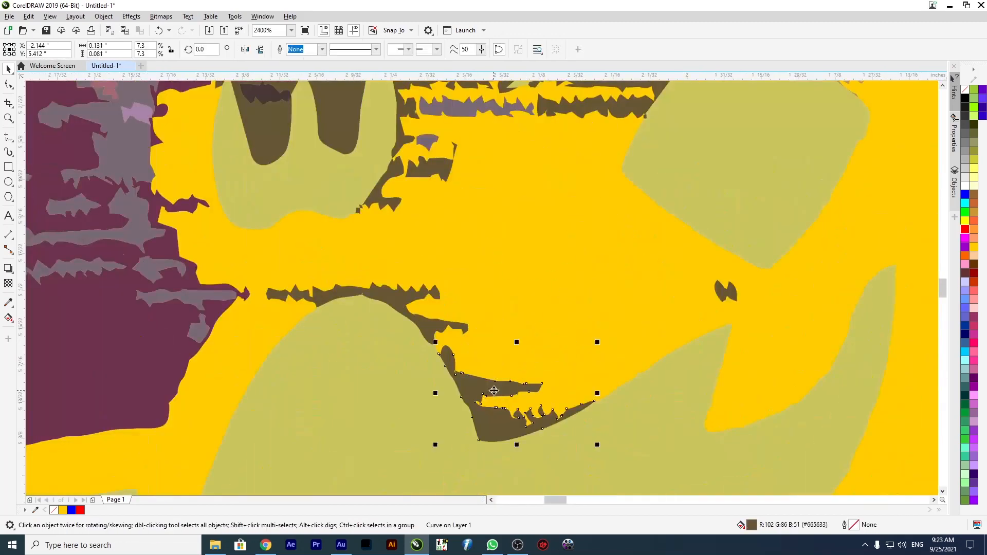
key("Delete")
left_click(430, 338)
key("Delete")
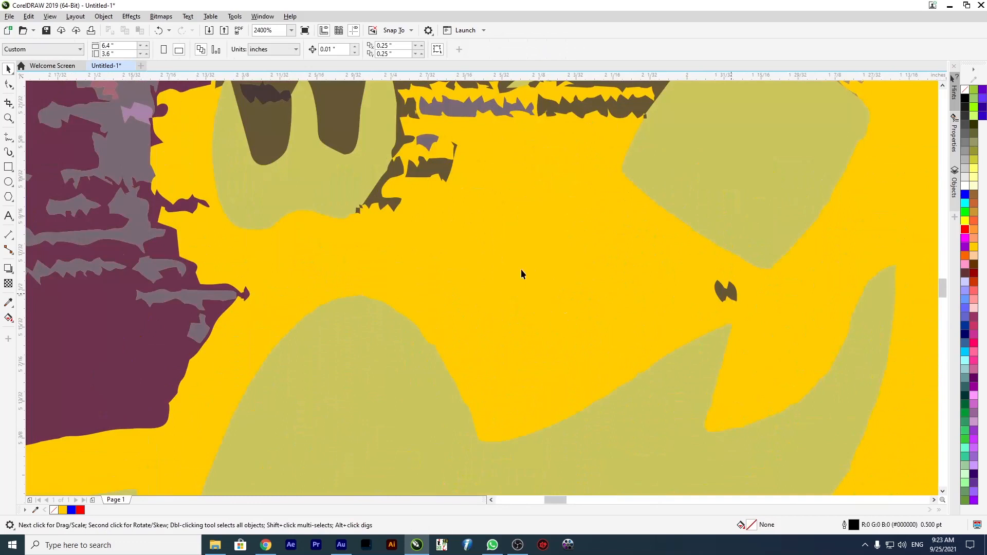
key("Delete")
Delete the maroon background and grey strip left of the three-toothed mark and the dark fill inside its first opening
scroll(520, 273, "down", 4)
scroll(412, 252, "up", 3)
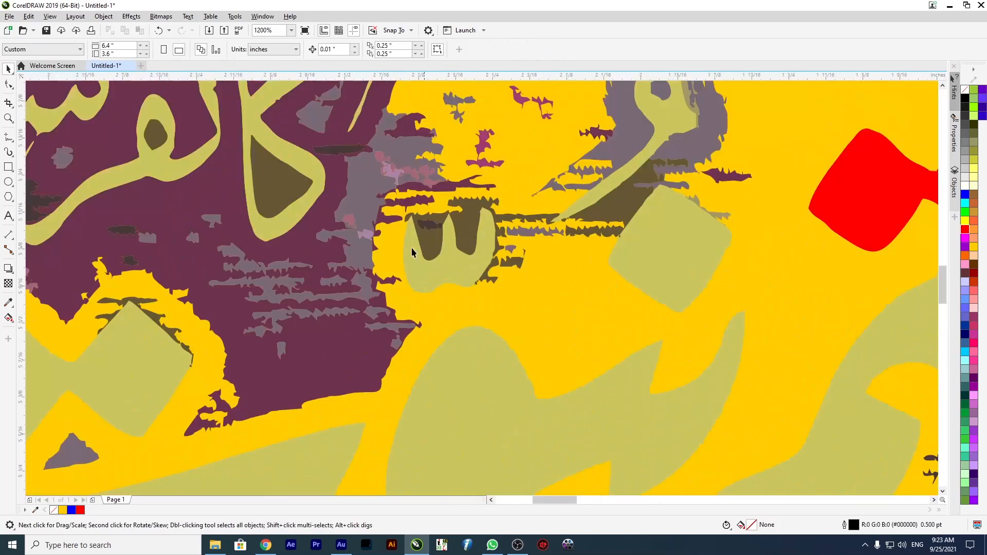
left_click(366, 286)
key("Delete")
left_click(344, 327)
key("Delete")
left_click(436, 232)
key("Delete")
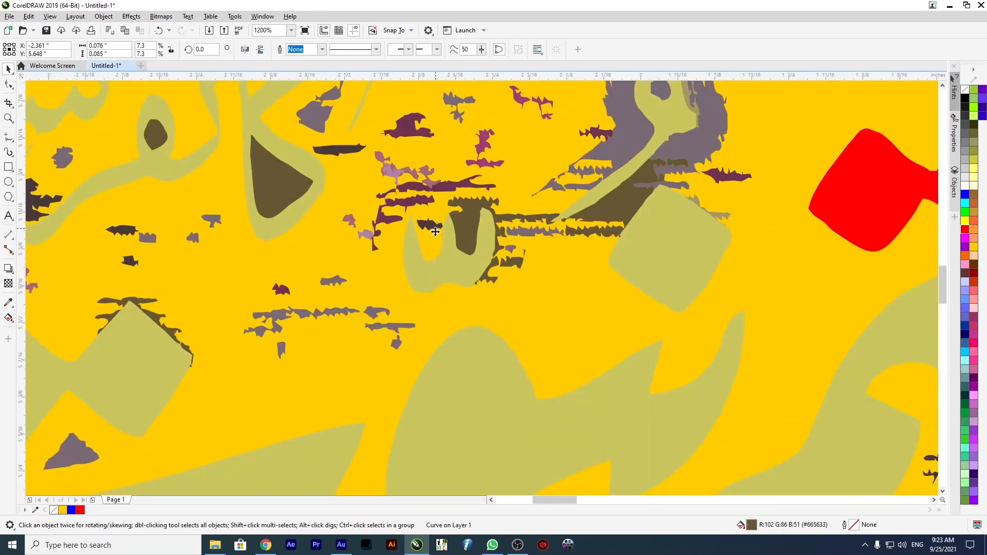
key("Delete")
Delete the brown and grey shadow strips between the three-toothed mark and the single diamond dot
left_click(513, 260)
key("Delete")
left_click(510, 249)
key("Delete")
left_click(538, 232)
key("Delete")
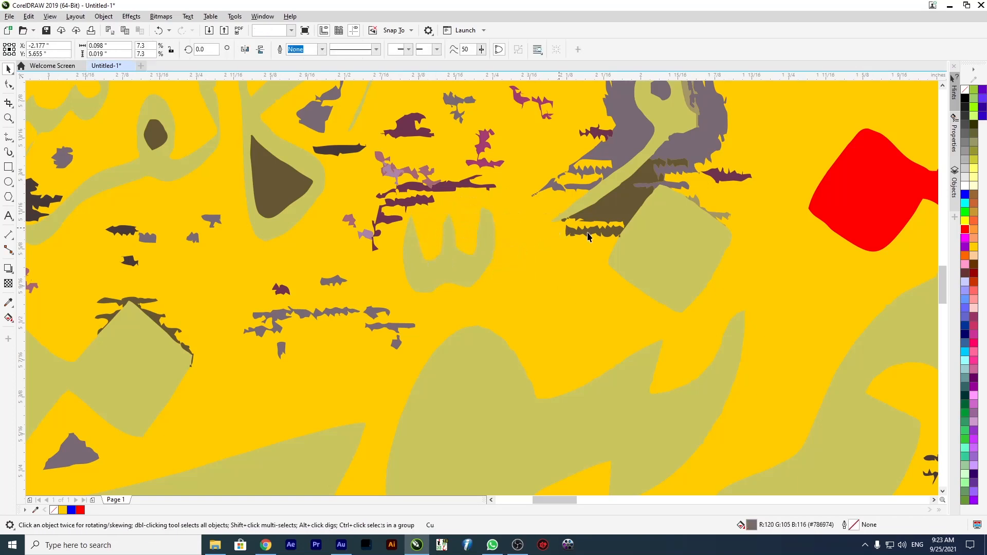
left_click(588, 237)
key("Delete")
Delete the grey and brown shadow around the comma-shaped mark above the diamond dot, its loop filling, and the nearby maroon fragment
left_click(681, 154)
key("Delete")
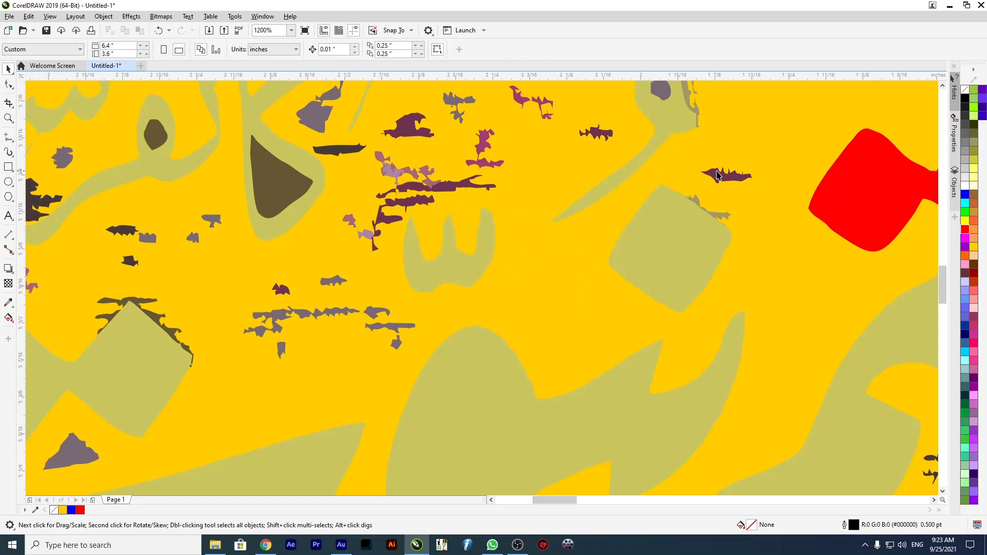
left_click(717, 175)
key("Delete")
scroll(624, 196, "down", 5)
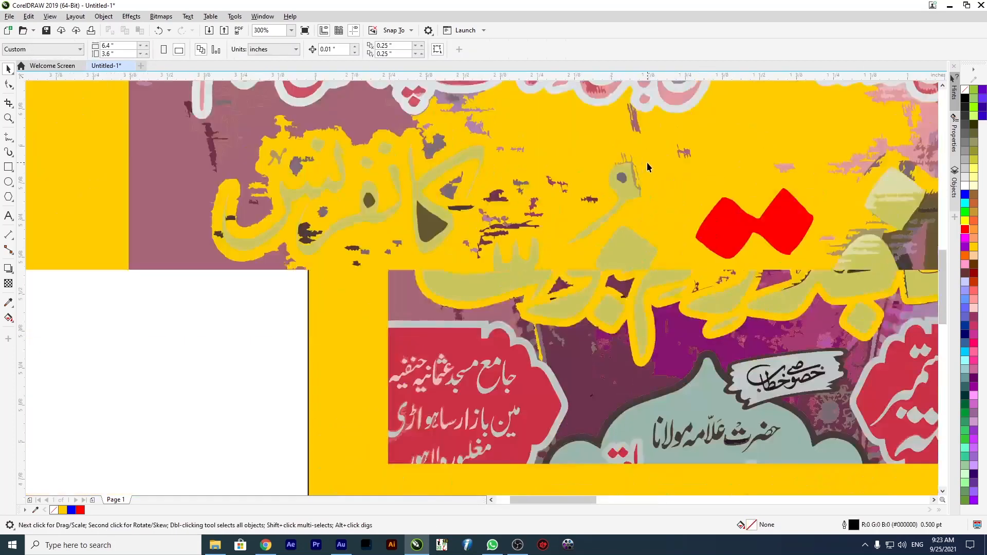
scroll(646, 162, "up", 2)
left_click(585, 174)
key("Delete")
left_click(543, 234)
key("Delete")
Fill the comma-shaped mark and the single diamond dot below it with red
left_click(501, 211)
scroll(501, 211, "down", 2)
scroll(557, 209, "up", 1)
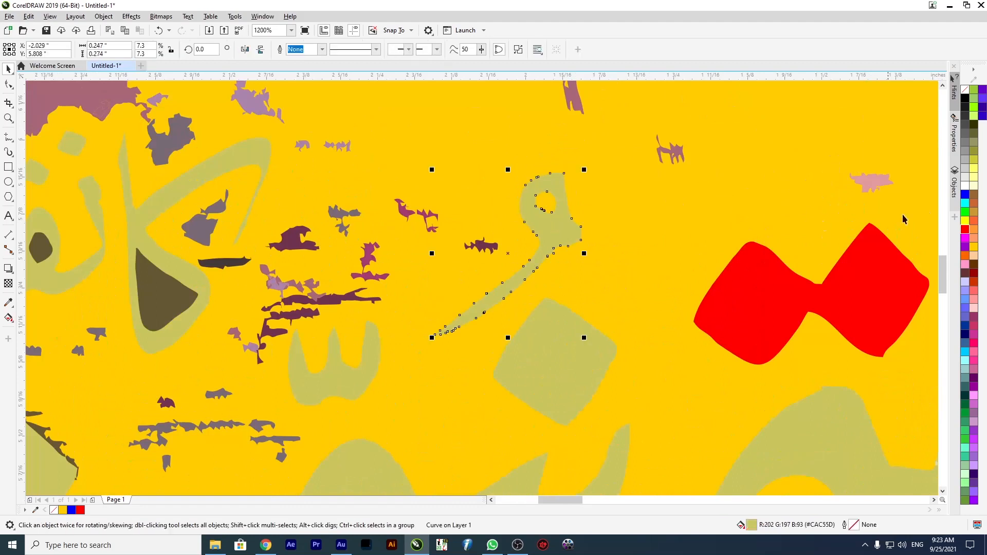
left_click(964, 229)
left_click(589, 380)
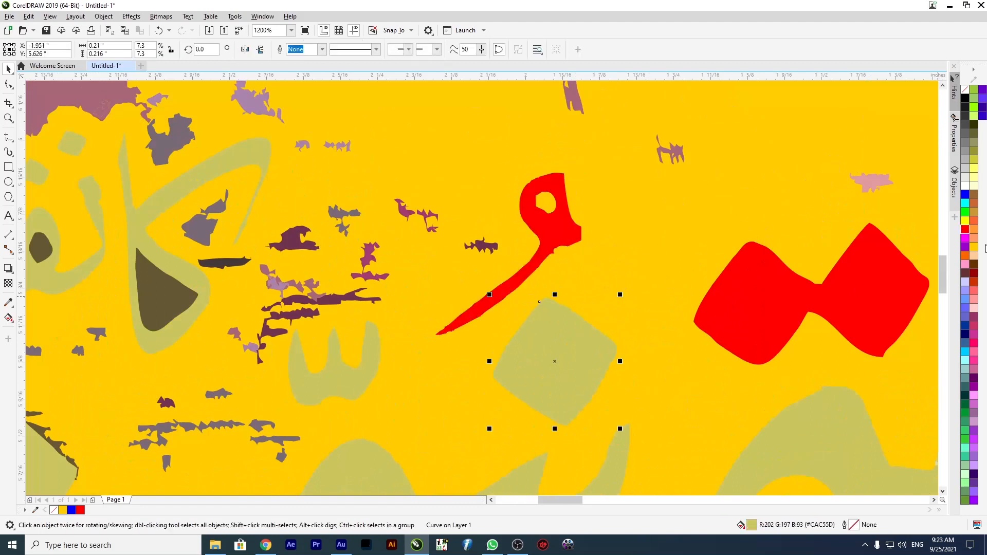
left_click(965, 230)
scroll(453, 248, "down", 1)
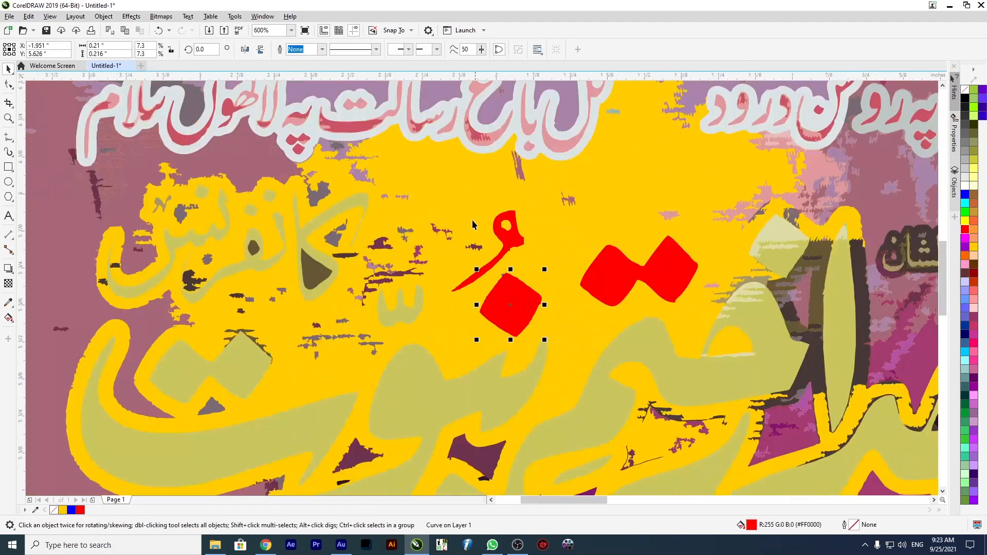
key("Delete")
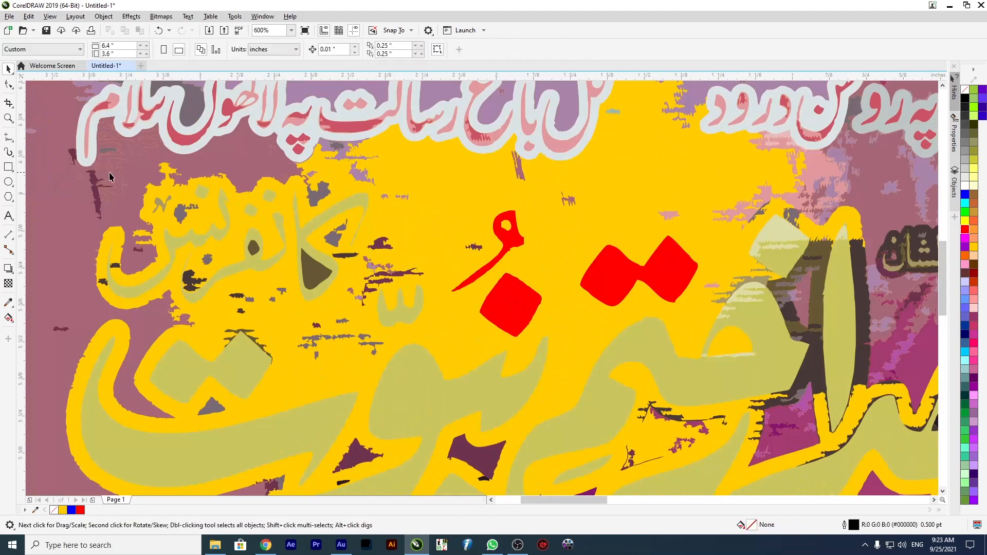
Delete the stray maroon and grey fragments around the upper part of the small upper-left word
scroll(122, 177, "down", 2)
left_click_drag(369, 207, 367, 206)
key("Delete")
scroll(304, 204, "up", 2)
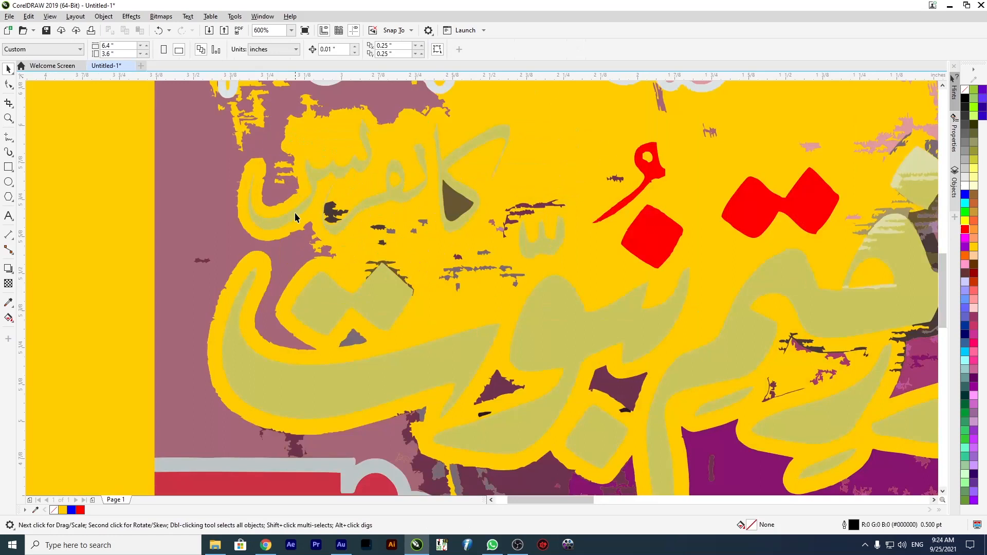
Delete the olive letter shapes of the small upper-left word and the dark fill inside them
left_click(294, 205)
scroll(307, 248, "down", 2)
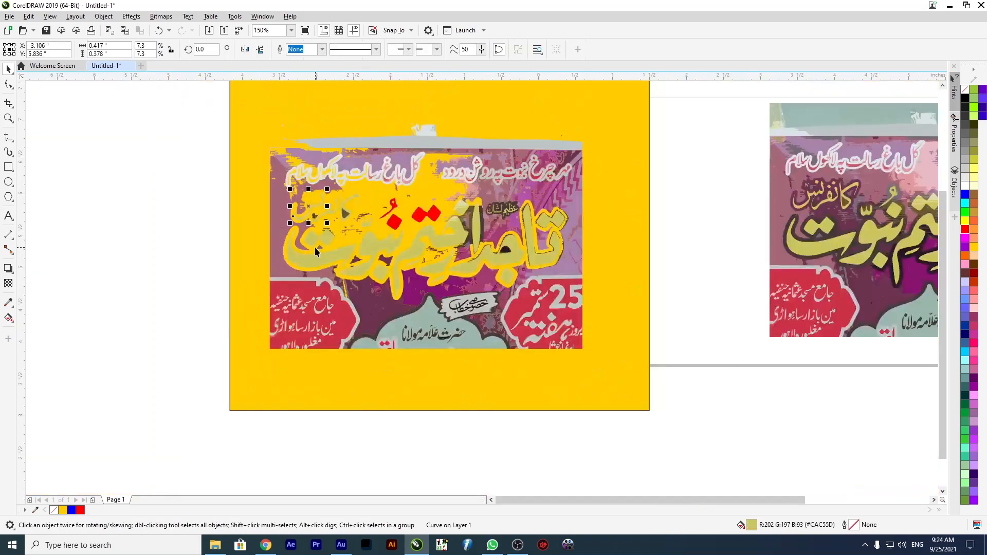
left_click(314, 217)
scroll(314, 218, "up", 2)
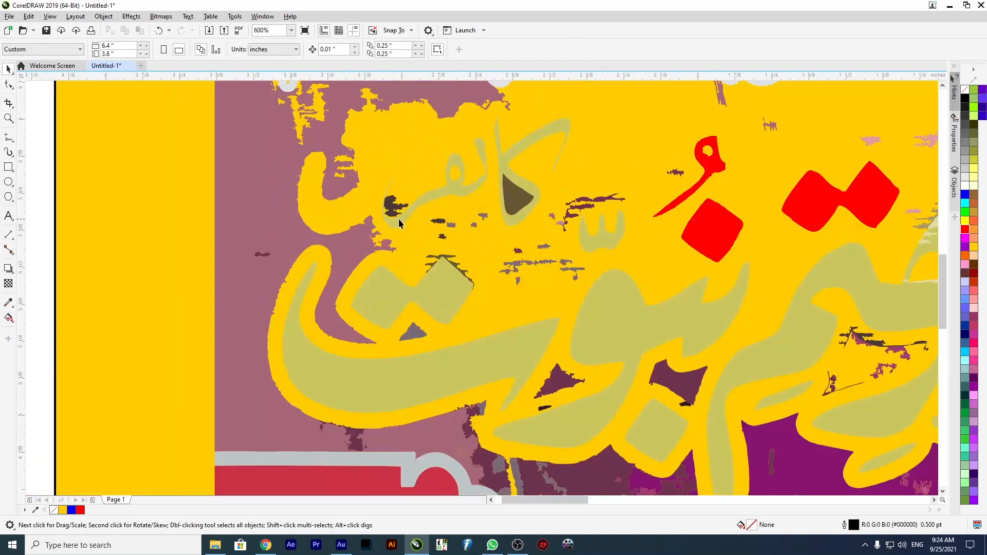
key("Delete")
left_click(517, 202)
key("Delete")
left_click(508, 165)
key("Delete")
Delete the maroon and grey fragments between the removed small word and the three-toothed mark
left_click(565, 225)
key("Delete")
left_click(570, 207)
key("Delete")
left_click_drag(572, 249, 572, 246)
key("Delete")
left_click_drag(497, 291, 497, 292)
key("Delete")
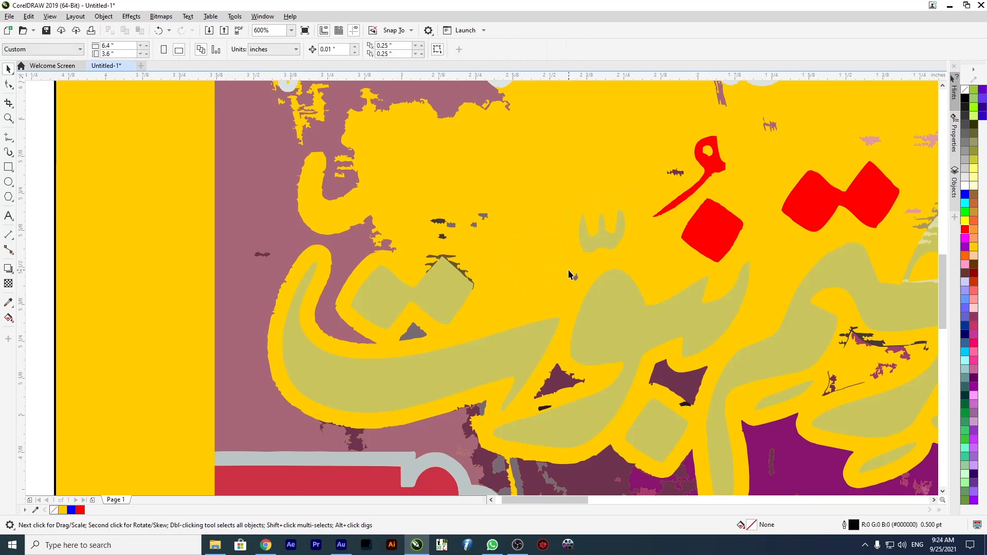
left_click_drag(580, 283, 580, 283)
key("Delete")
Delete the flecks and shadow strips above the olive double dot and the mauve background around the long curved letter
left_click(436, 224)
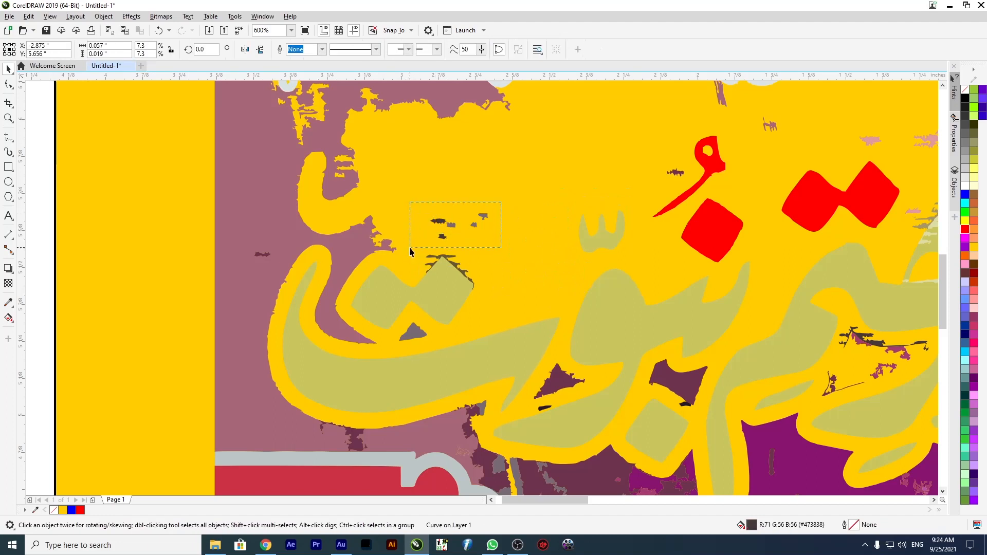
left_click_drag(410, 249, 410, 249)
key("Delete")
left_click(431, 263)
key("Delete")
left_click(367, 241)
key("Delete")
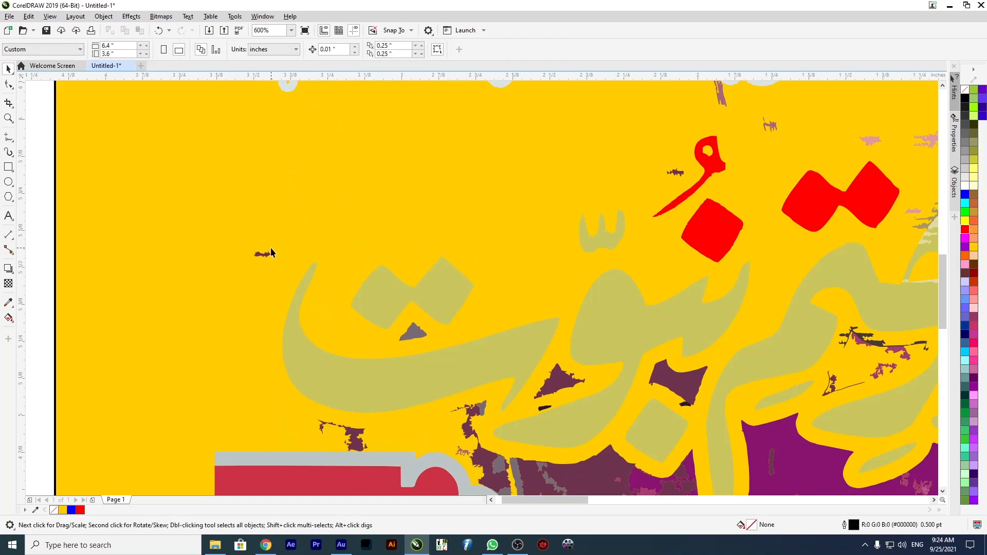
Delete the grey triangle under the olive double dot and the maroon and dark patches in the openings between the neighbouring letters
left_click_drag(263, 273, 279, 272)
key("Delete")
scroll(452, 322, "down", 3)
scroll(467, 316, "up", 2)
left_click(482, 302)
key("Delete")
left_click(468, 321)
key("Delete")
left_click(603, 305)
key("Delete")
left_click(606, 317)
key("Delete")
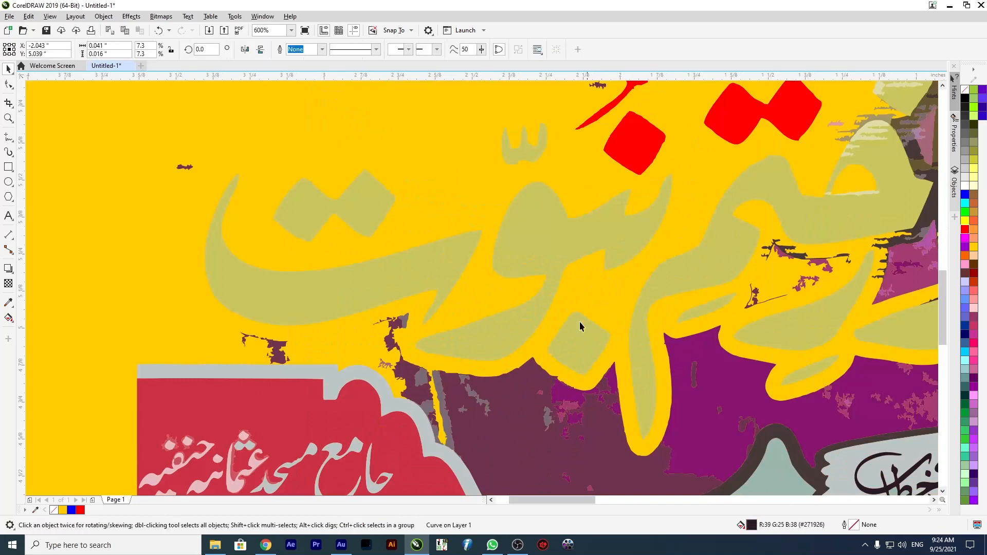
Delete the stray maroon fragments beside and beneath the long curved letter
left_click_drag(142, 153, 229, 199)
key("Delete")
left_click(278, 352)
key("Delete")
left_click(396, 334)
key("Delete")
Delete the maroon background below the lettering and the grey strips and flecks right of the red panel's corner
left_click(427, 380)
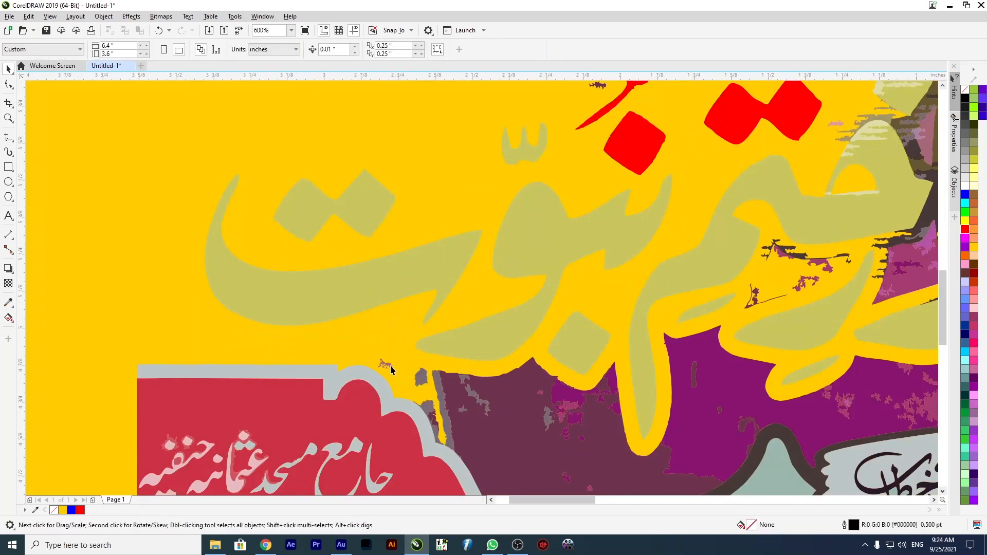
key("Delete")
left_click(434, 389)
key("Delete")
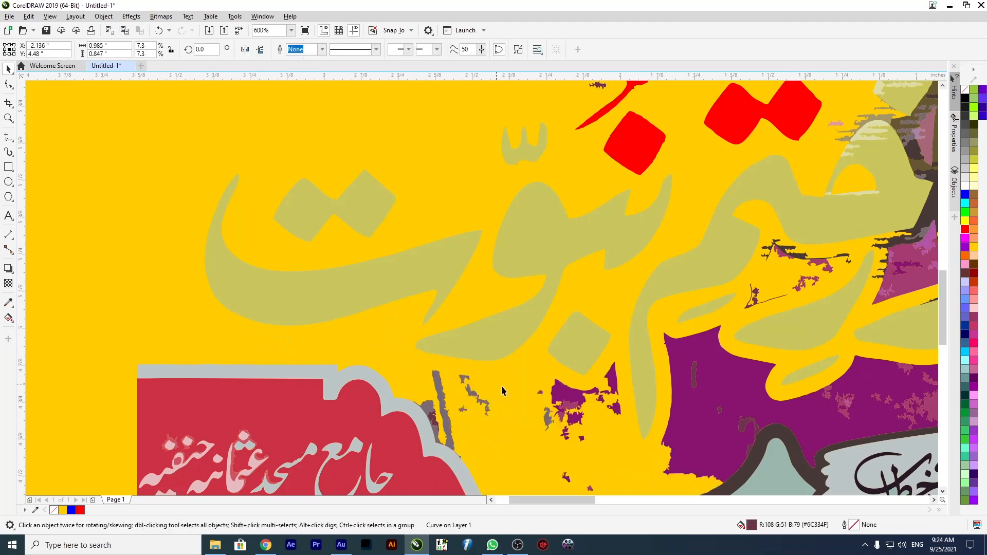
left_click(435, 391)
key("Delete")
left_click(482, 406)
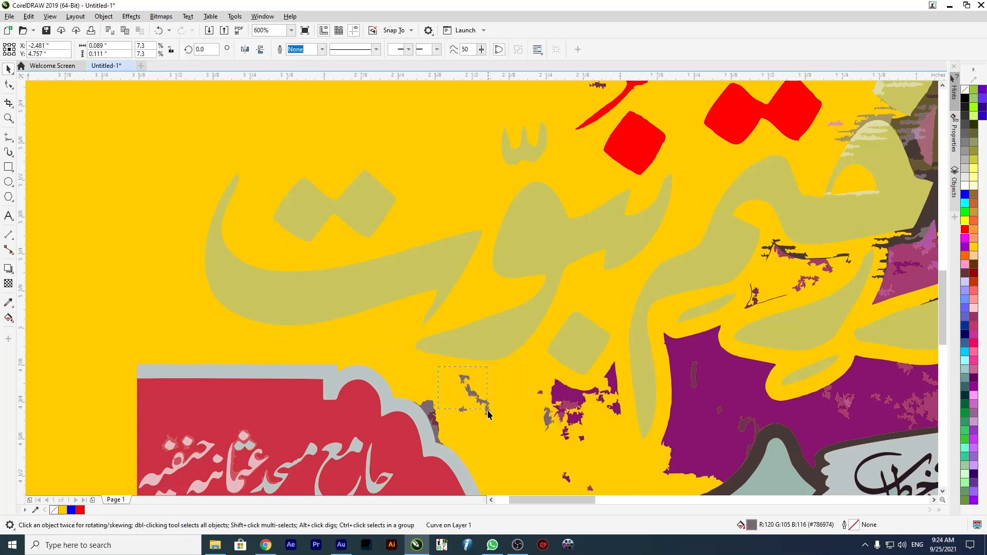
key("Delete")
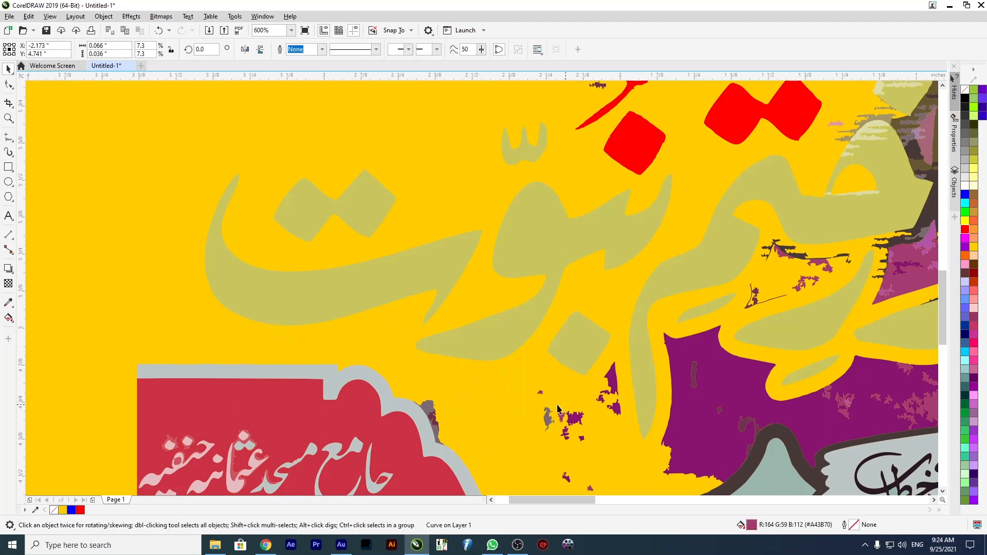
Delete the purple, magenta and grey fragments below the lower diamond dot, left of the long descending stroke
left_click_drag(535, 395, 594, 448)
key("Delete")
left_click(612, 383)
key("Delete")
left_click(597, 401)
key("Delete")
left_click(615, 410)
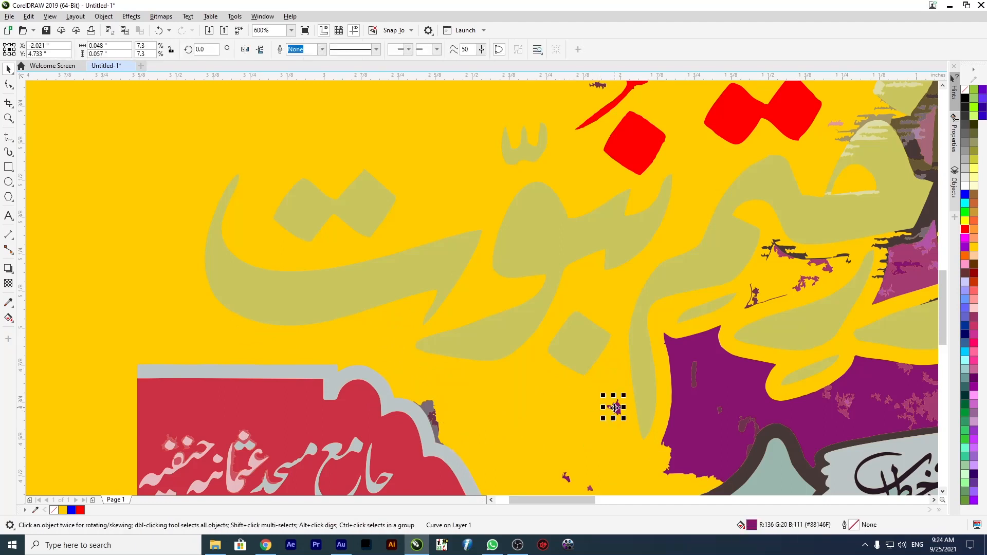
scroll(567, 328, "down", 4)
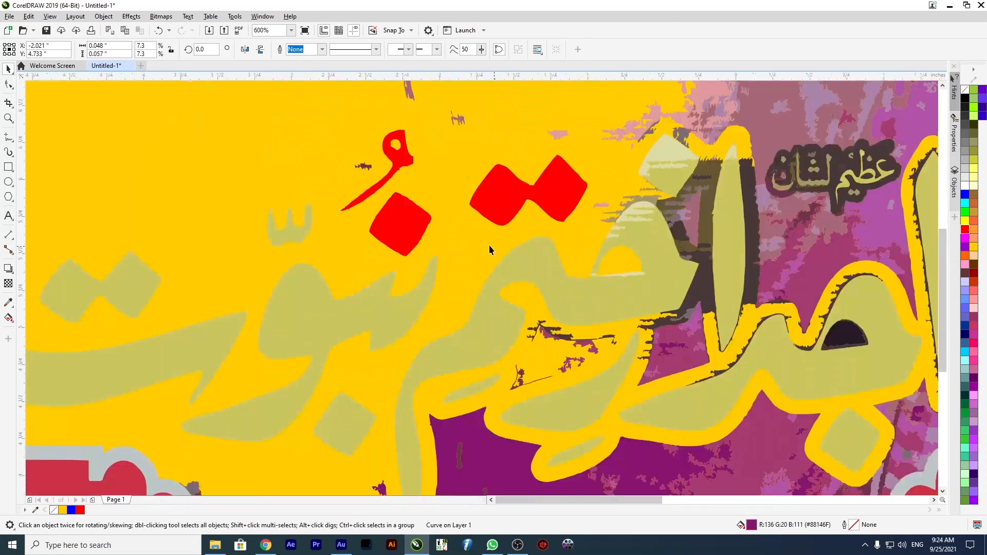
scroll(506, 279, "up", 4)
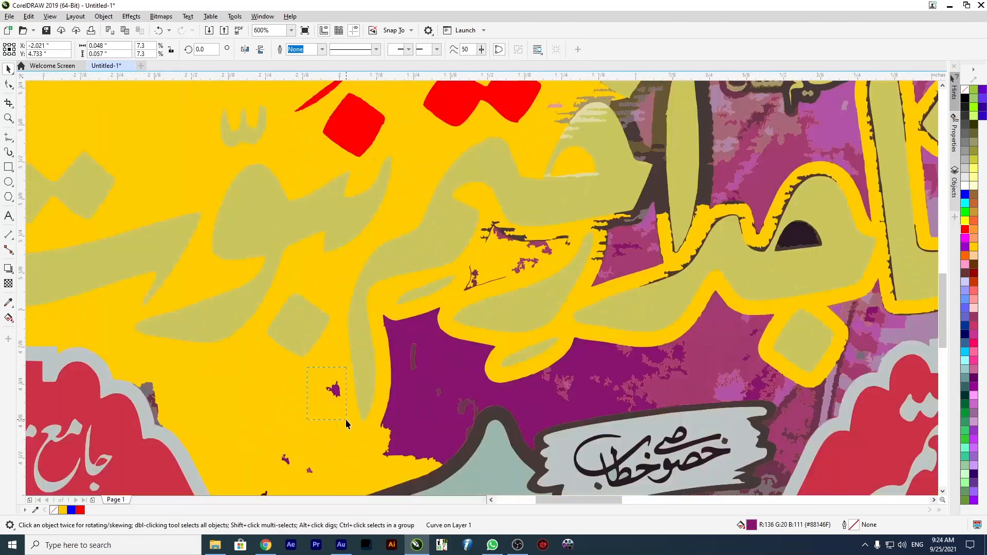
key("Delete")
Delete the purple background right of the long descending stroke and the grey flecks above the green panel's peak
left_click(407, 369)
key("Delete")
left_click_drag(491, 423, 491, 423)
key("Delete")
Delete the thin maroon line, dark shadow strip and magenta flecks in the gap beneath the arched letter
left_click(470, 280)
key("Delete")
left_click(496, 231)
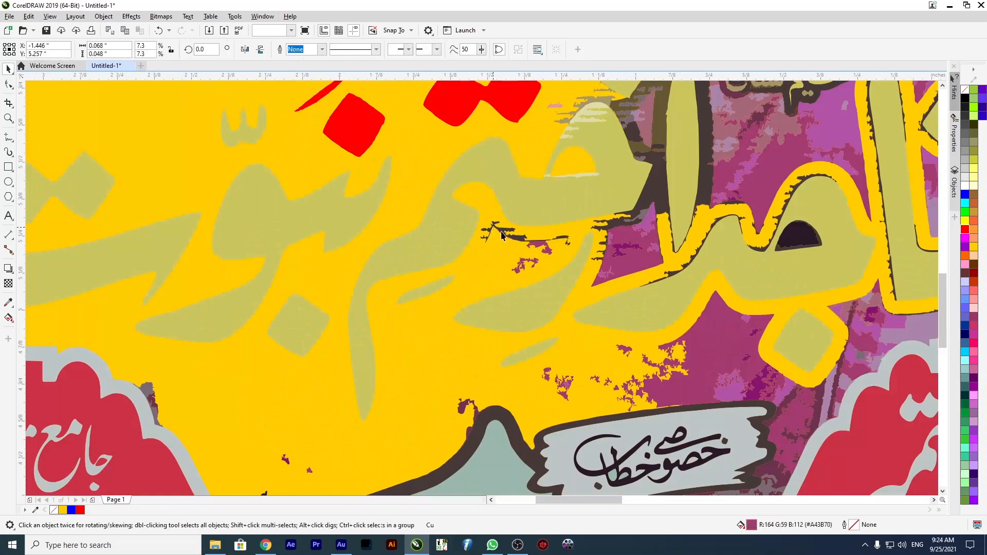
key("Delete")
left_click(535, 249)
key("Delete")
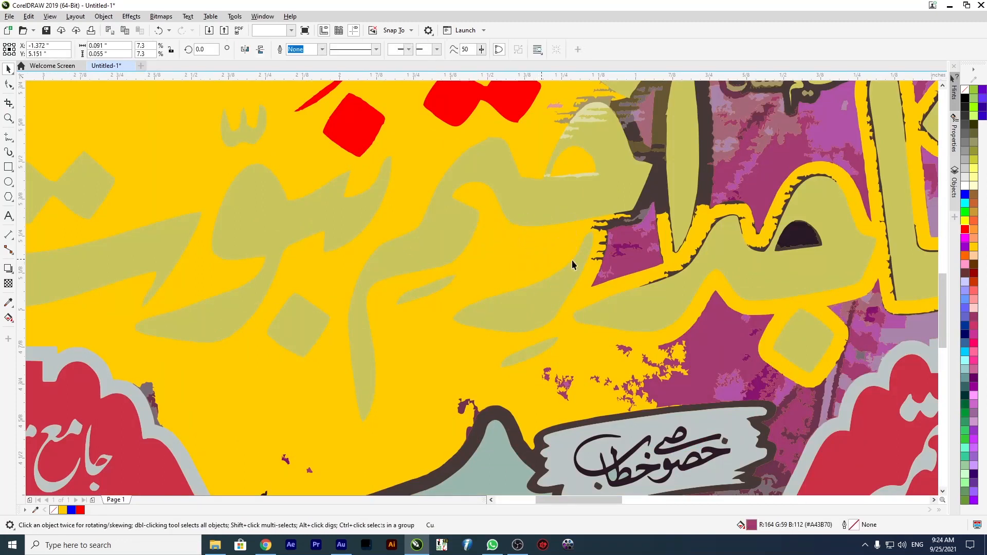
Delete the magenta background patch between the arched letter's lower right end and the tall vertical letter
left_click(612, 254)
key("Delete")
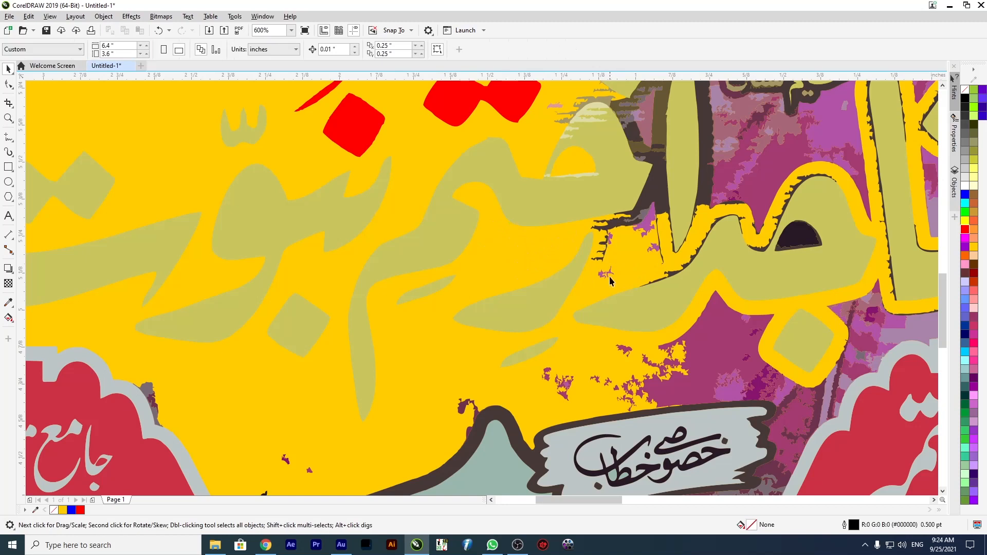
scroll(529, 197, "down", 3)
scroll(537, 181, "up", 3)
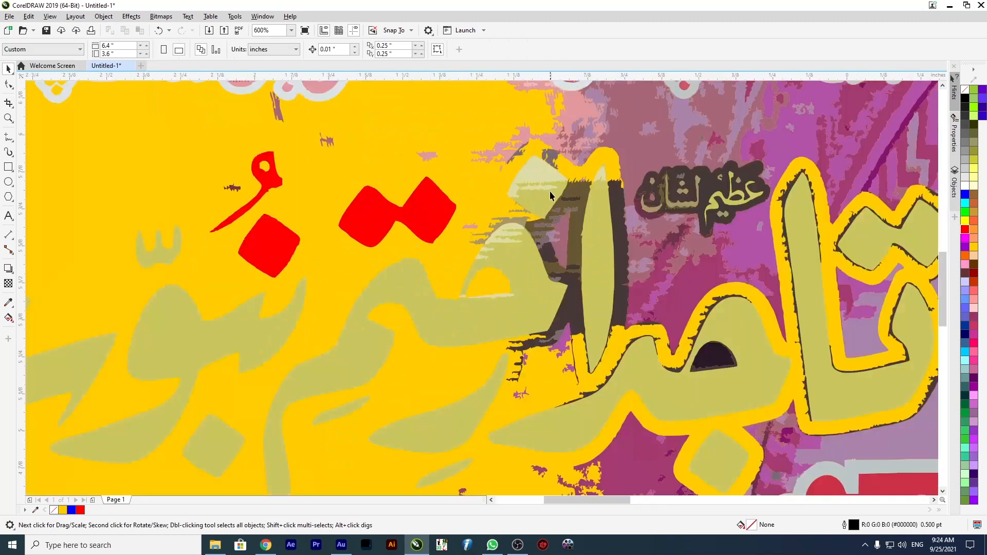
Delete the dark shadow and background patches between the pale diamond dot and the tall vertical letter's left edge
left_click(570, 191)
key("Delete")
left_click(570, 200)
key("Delete")
left_click(566, 216)
key("Delete")
left_click(550, 241)
key("Delete")
Delete the leftover grey flecks beside the arched letter's peak and around the pale diamond dot's lower edges
left_click(490, 227)
key("Delete")
left_click(559, 241)
key("Delete")
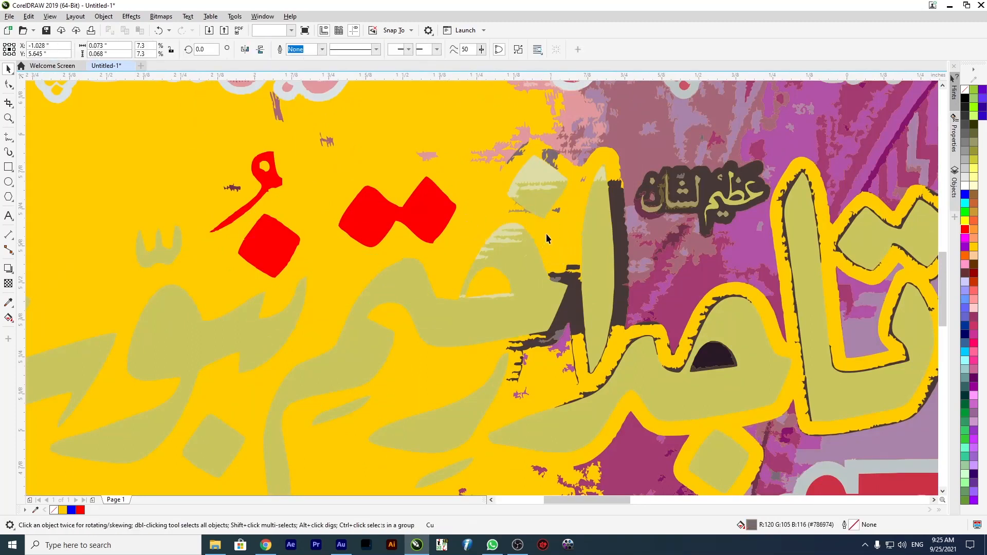
left_click(560, 209)
key("Delete")
left_click(519, 211)
key("Delete")
Delete the dark grey slivers and pink background patches above the pale diamond dot
scroll(548, 153, "up", 2)
left_click(549, 153)
key("Delete")
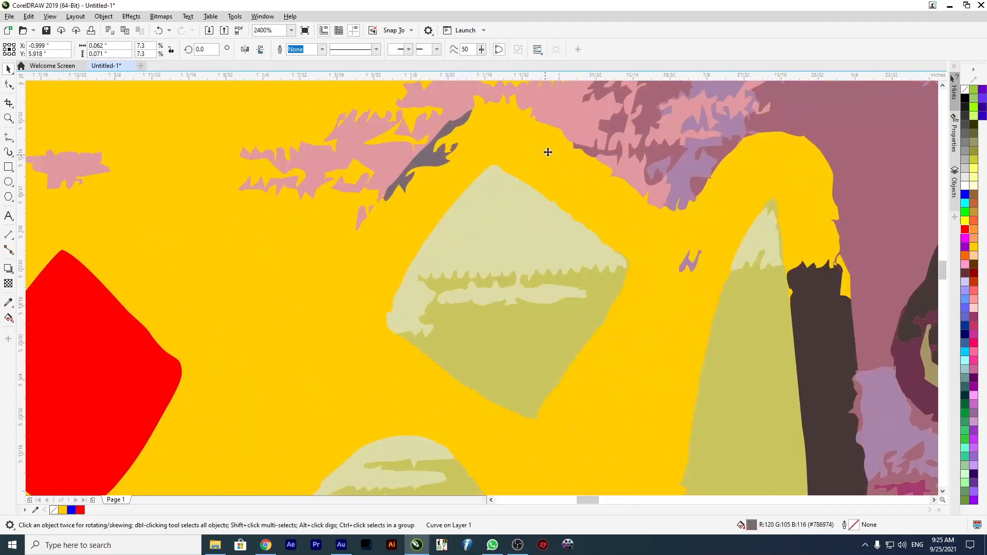
left_click(426, 159)
key("Delete")
left_click(377, 159)
key("Delete")
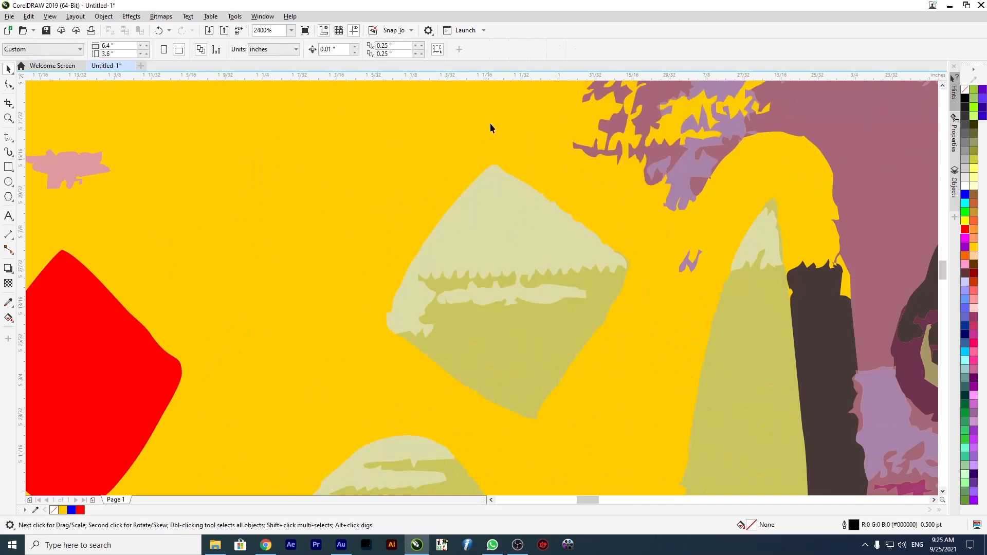
Delete the dark shadow pieces between the arched letter's lower right end and the tall vertical letter
scroll(511, 140, "down", 2)
scroll(557, 285, "up", 2)
left_click(519, 280)
key("Delete")
left_click(463, 237)
key("Delete")
left_click(530, 198)
key("Delete")
Delete the magenta, grey and dark flecks beneath the arched letter, right of the curved stroke's tip
scroll(529, 186, "down", 2)
scroll(497, 274, "up", 2)
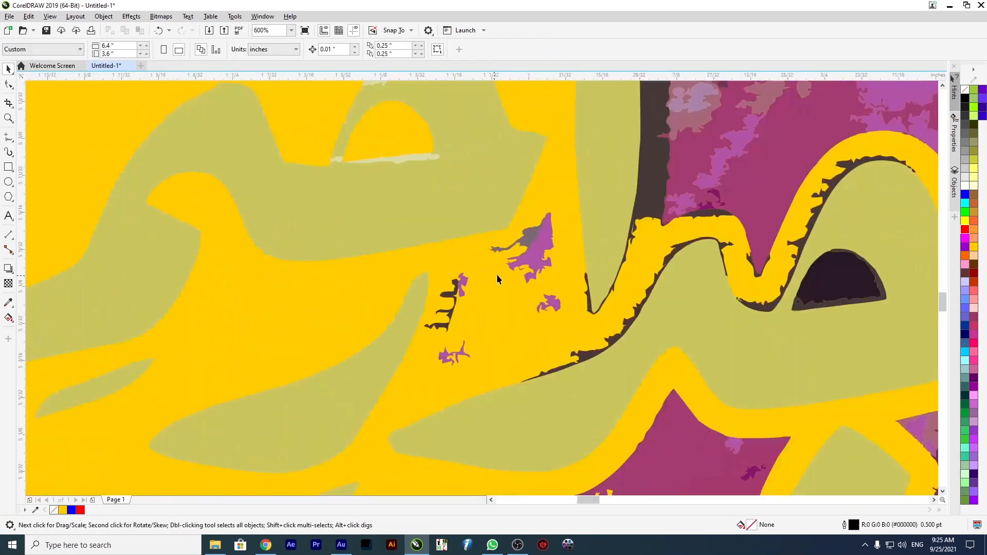
left_click_drag(464, 357, 463, 357)
key("Delete")
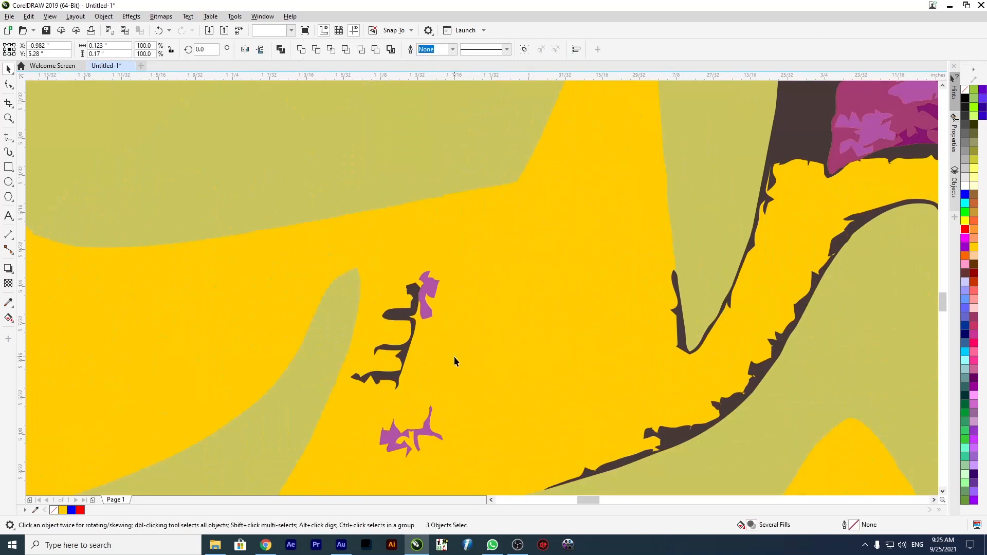
left_click_drag(365, 429, 363, 429)
key("Delete")
scroll(450, 318, "down", 2)
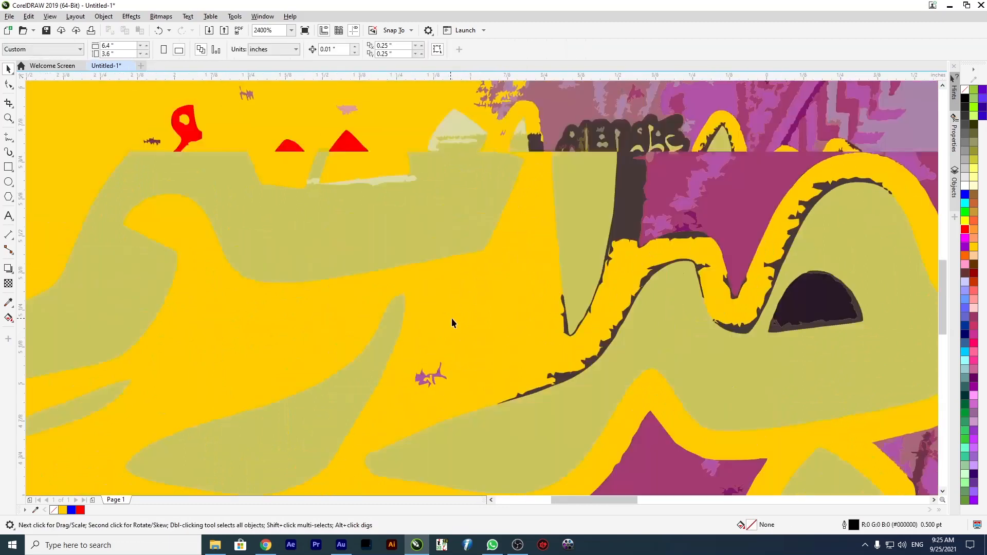
scroll(443, 337, "up", 2)
scroll(386, 431, "down", 2)
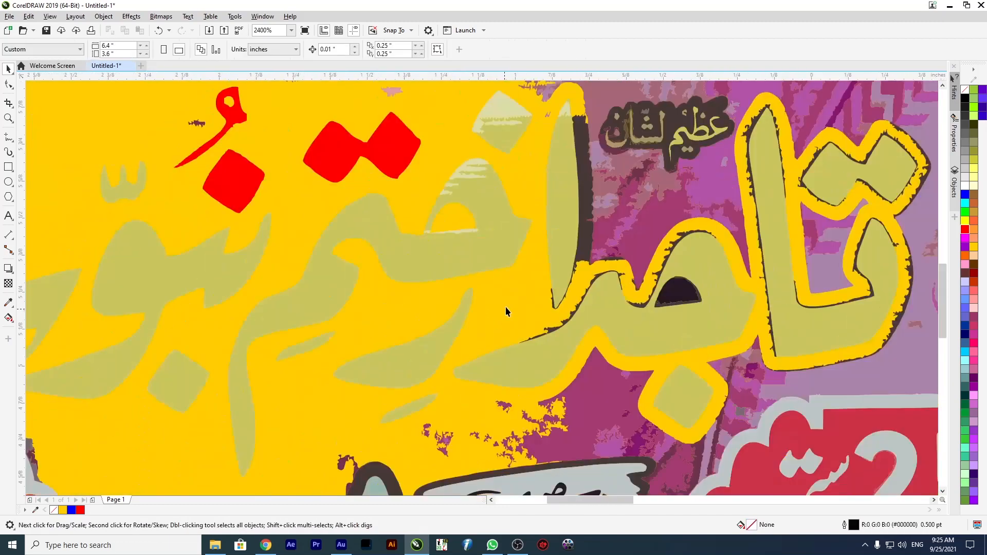
Delete the dark shadow strip along the right side of the tall vertical letter and the small purple fleck beside its tip
scroll(530, 185, "down", 1)
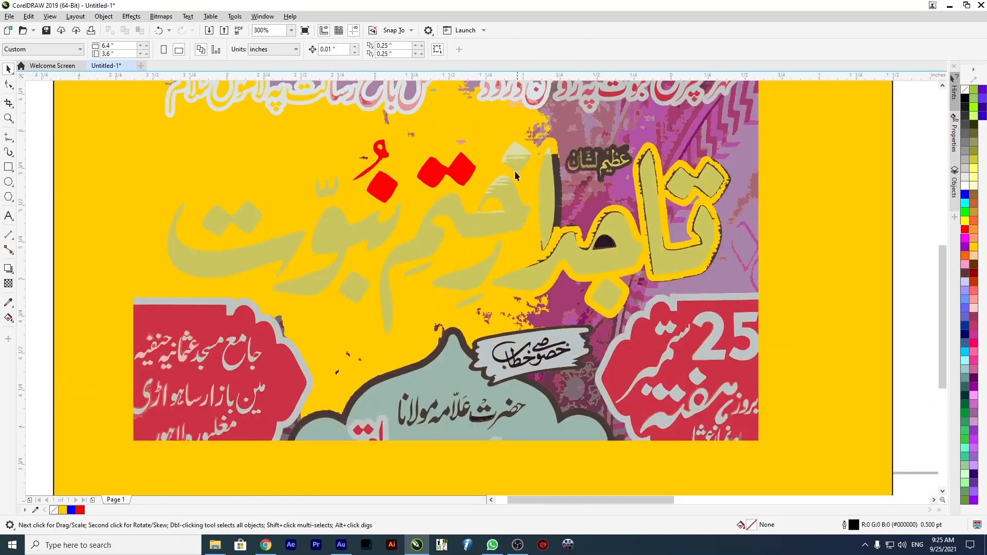
scroll(513, 180, "up", 1)
left_click(510, 125)
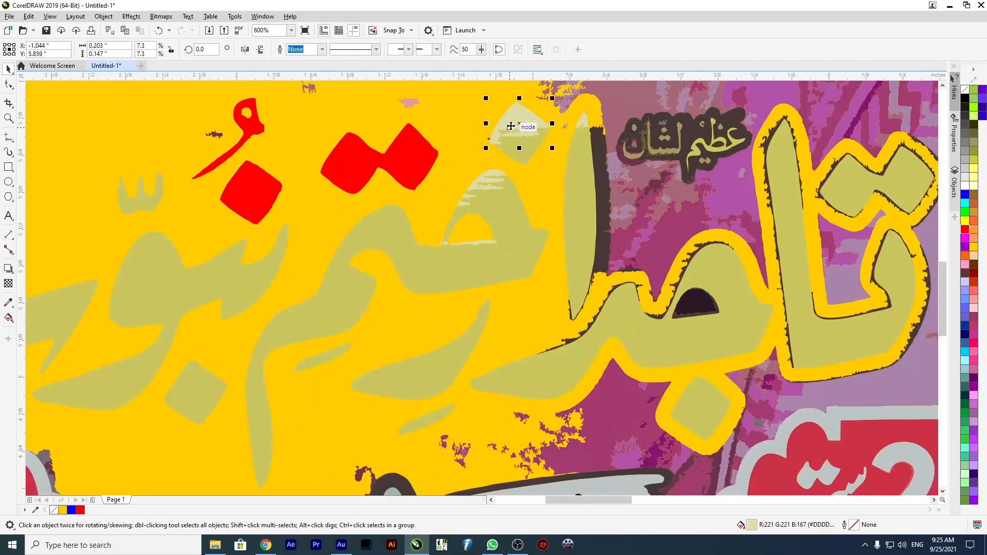
left_click(566, 123)
key("Delete")
scroll(578, 114, "up", 1)
scroll(631, 165, "down", 3)
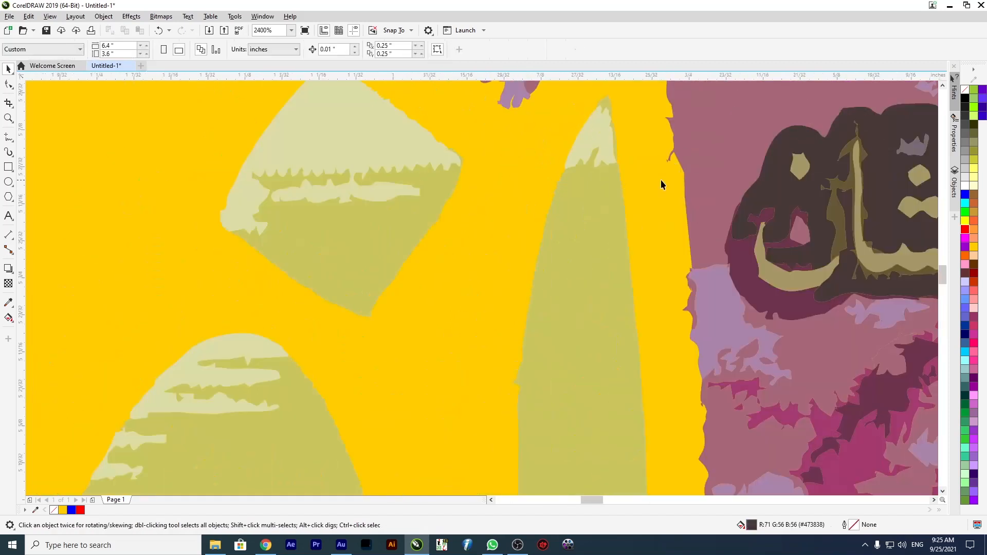
Fill both the pale upper part and the olive lower part of the diamond dot above the arched letter with red
scroll(625, 186, "up", 2)
left_click_drag(615, 250, 645, 276)
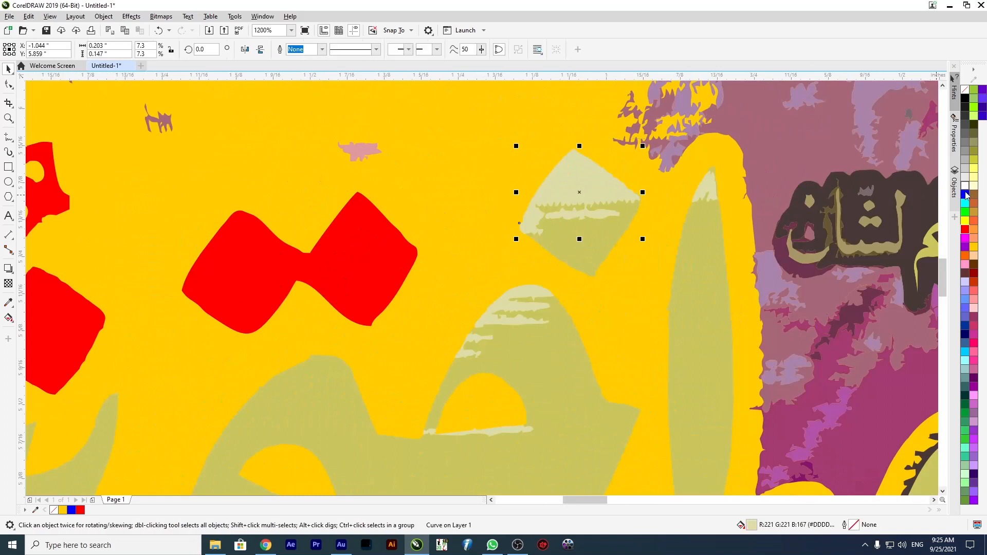
left_click(965, 229)
left_click(600, 253, "shift")
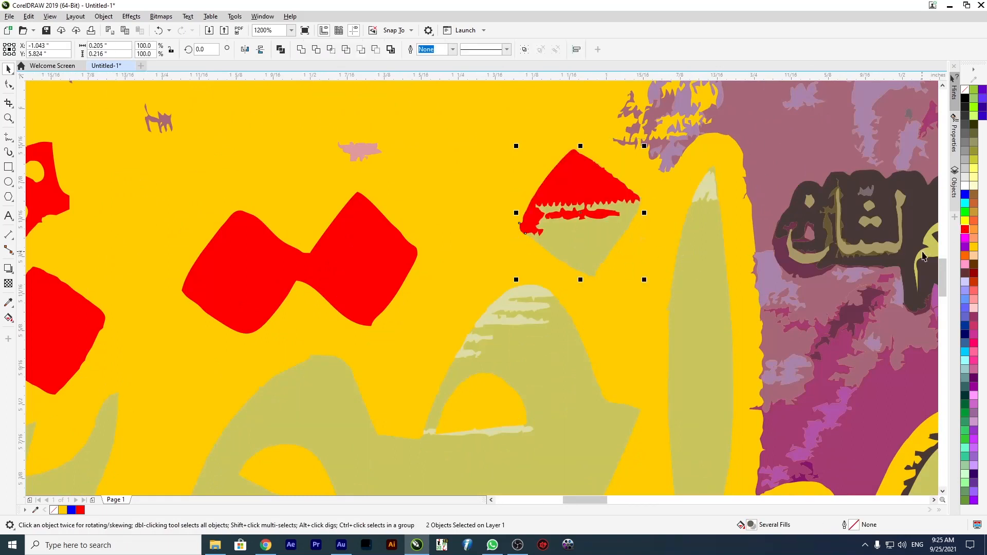
left_click(966, 230)
left_click(965, 229)
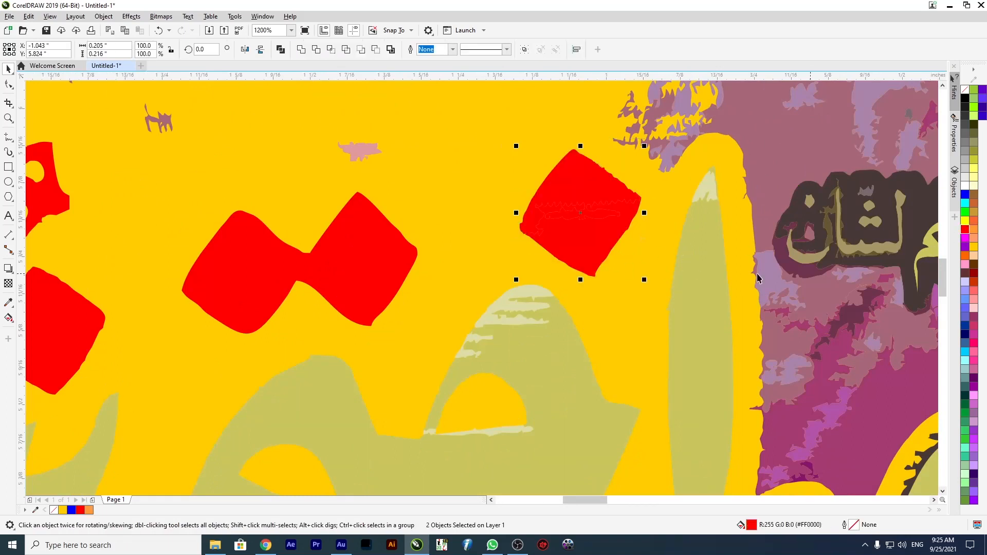
Fill the two groups of pale highlight streaks near the arched letter's peak with red
scroll(560, 222, "down", 2)
scroll(535, 239, "up", 2)
left_click(583, 247)
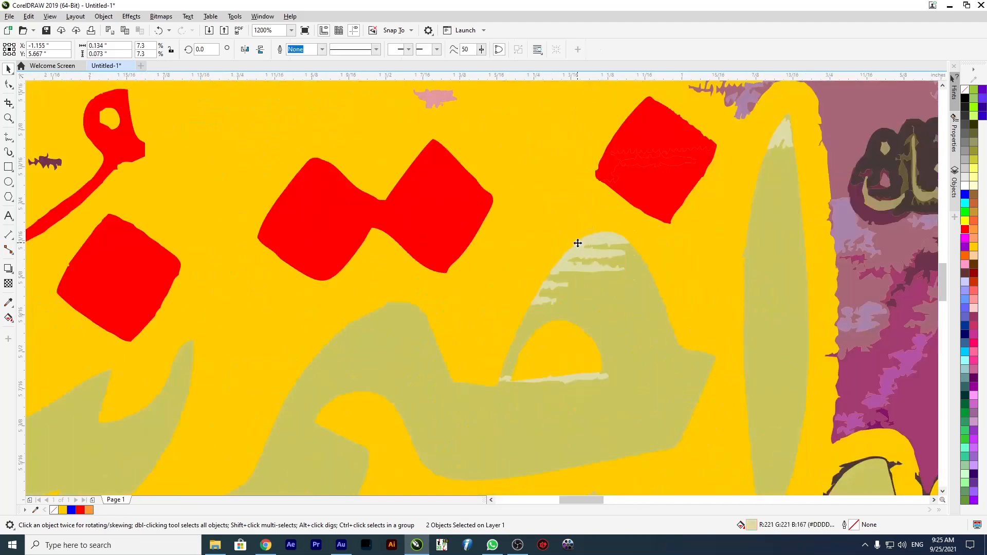
left_click(966, 230)
left_click(613, 315)
left_click_drag(483, 273, 589, 308)
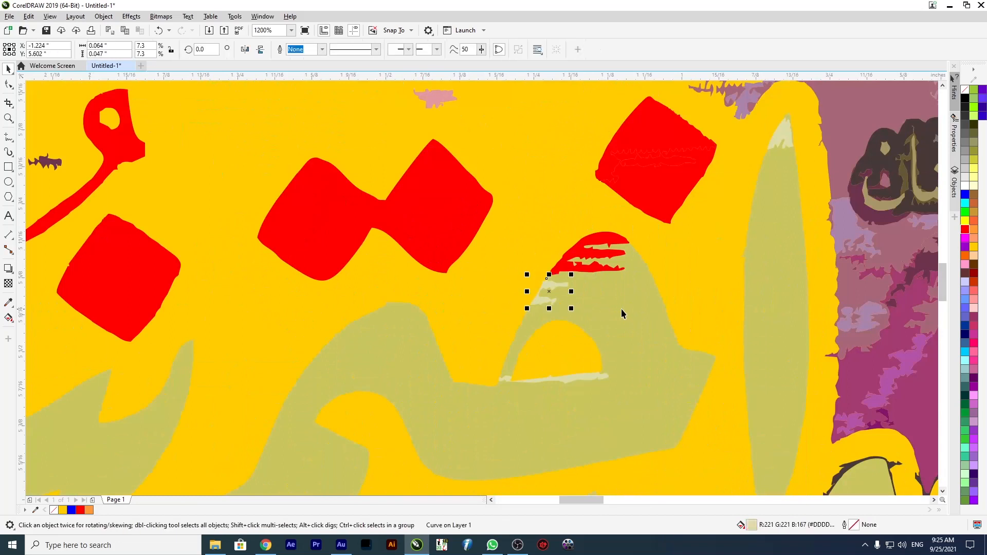
left_click(966, 230)
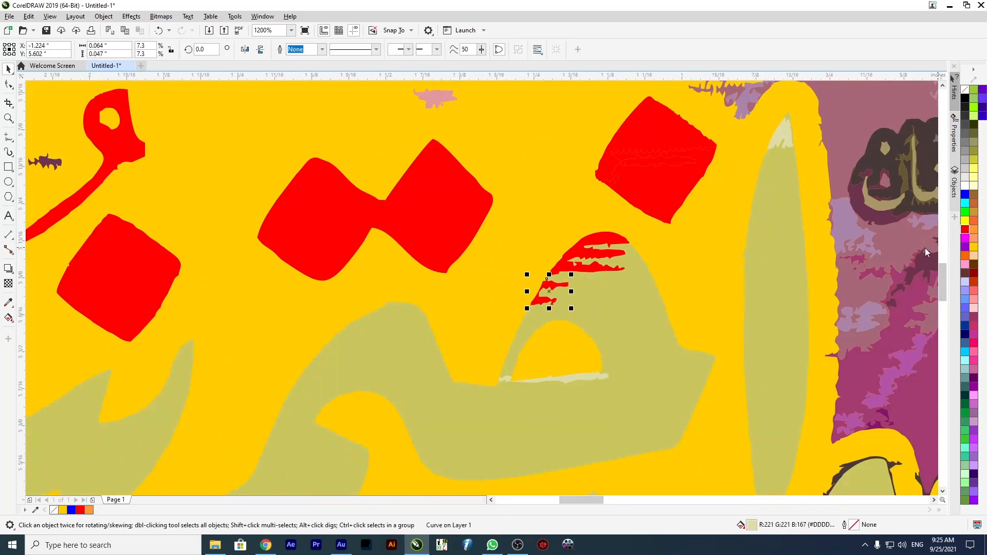
Fill the thin pale strip under the arched letter's counter with red and weld it into the olive letter
left_click(574, 379)
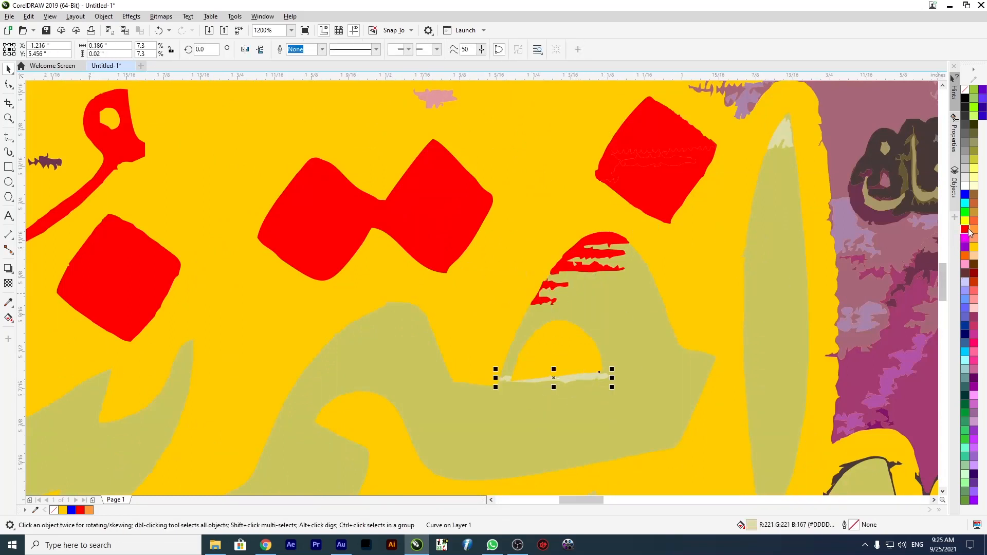
left_click(968, 231)
left_click(613, 306, "shift")
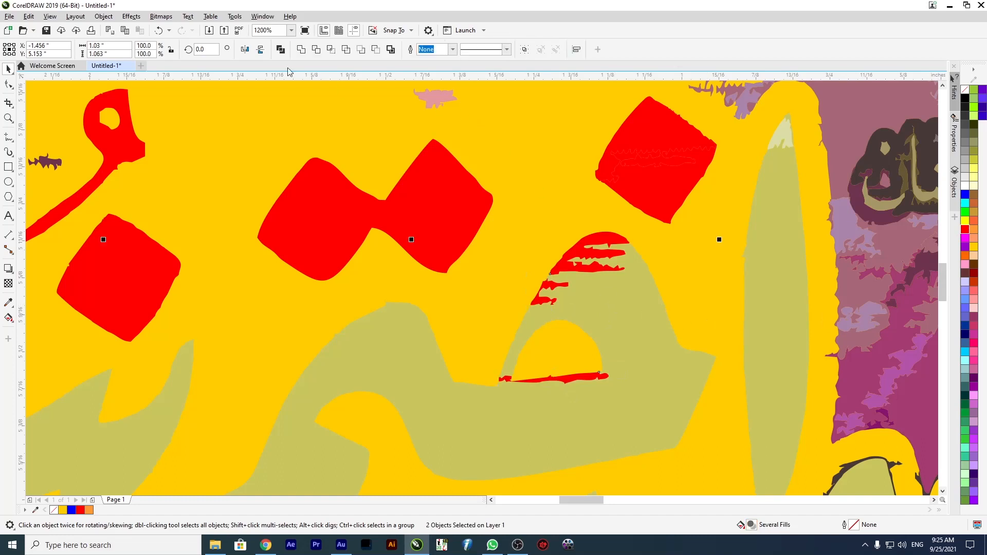
left_click(301, 48)
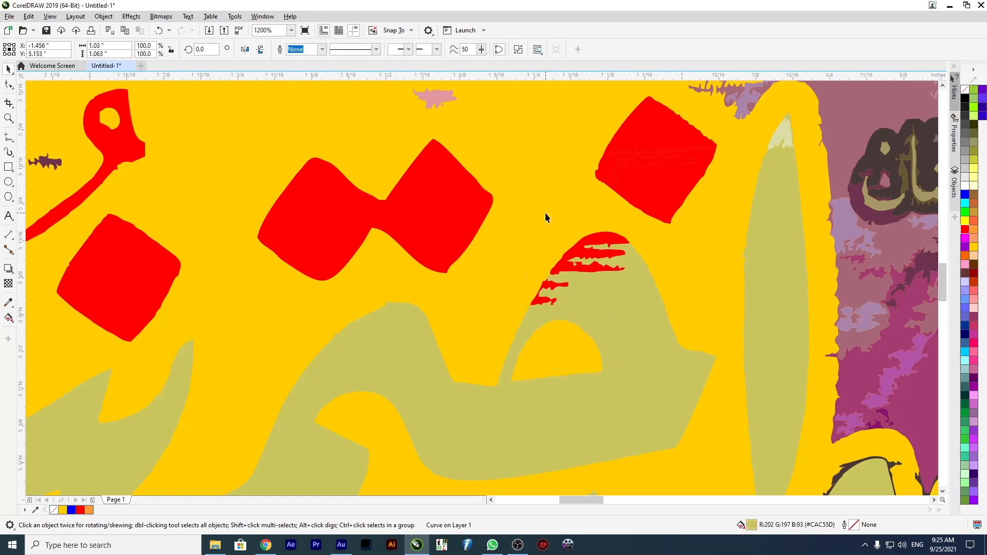
Try welding both red streak shapes into the olive arched letter, then undo the weld
left_click_drag(521, 205, 507, 255)
left_click_drag(628, 314, 636, 312)
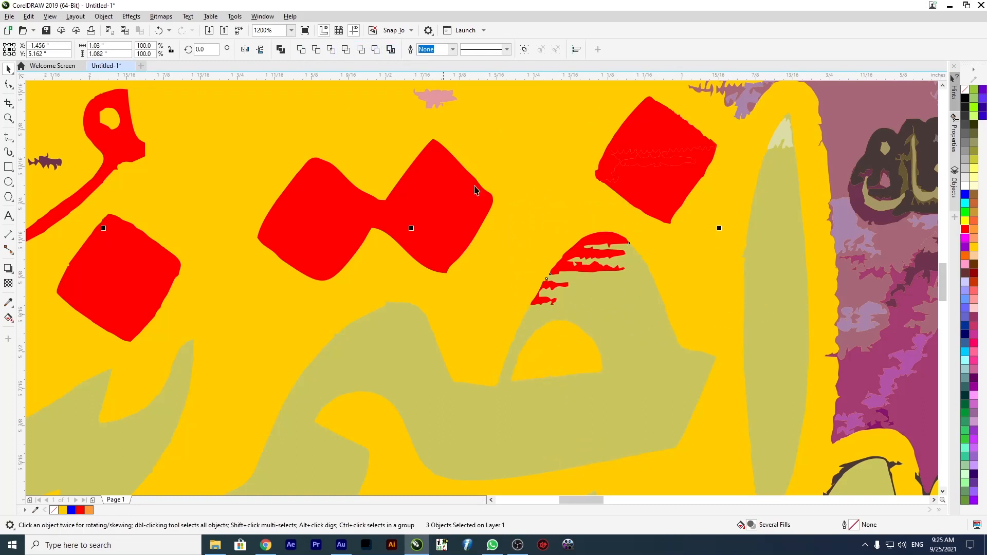
left_click(301, 50)
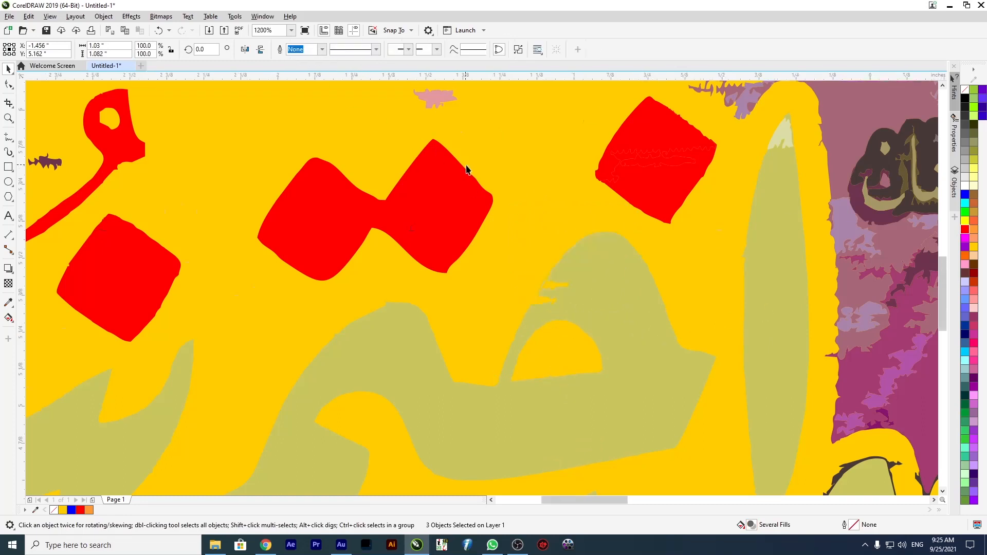
scroll(472, 170, "down", 1)
key("ctrl+z")
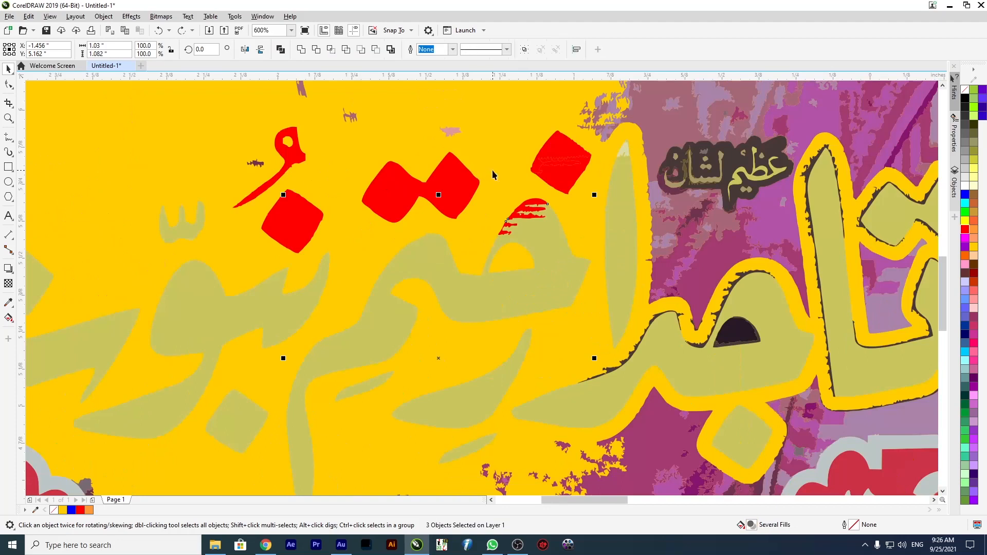
Weld the two red streak shapes at the arched letter's peak into a single curve
scroll(529, 223, "up", 2)
scroll(409, 232, "down", 4)
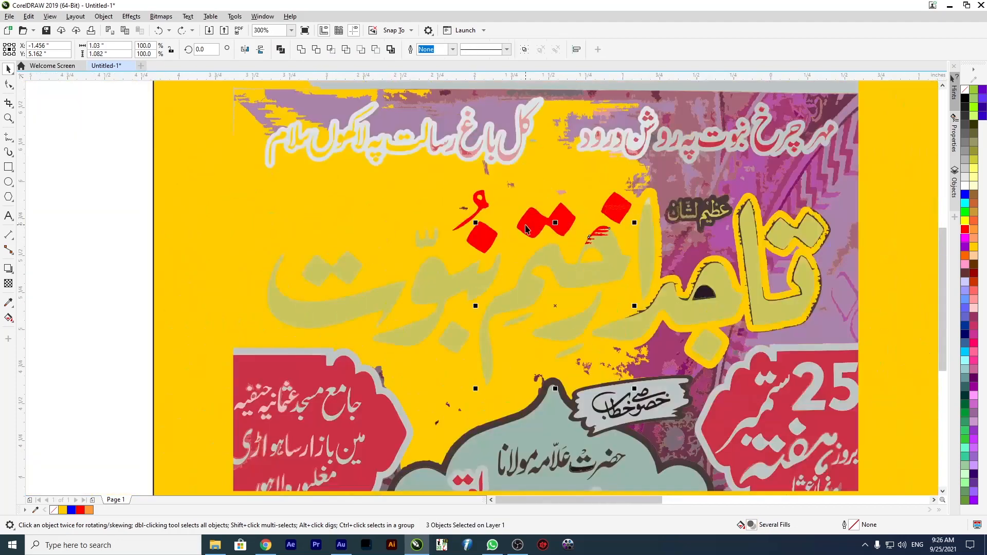
scroll(409, 232, "up", 4)
key("Escape")
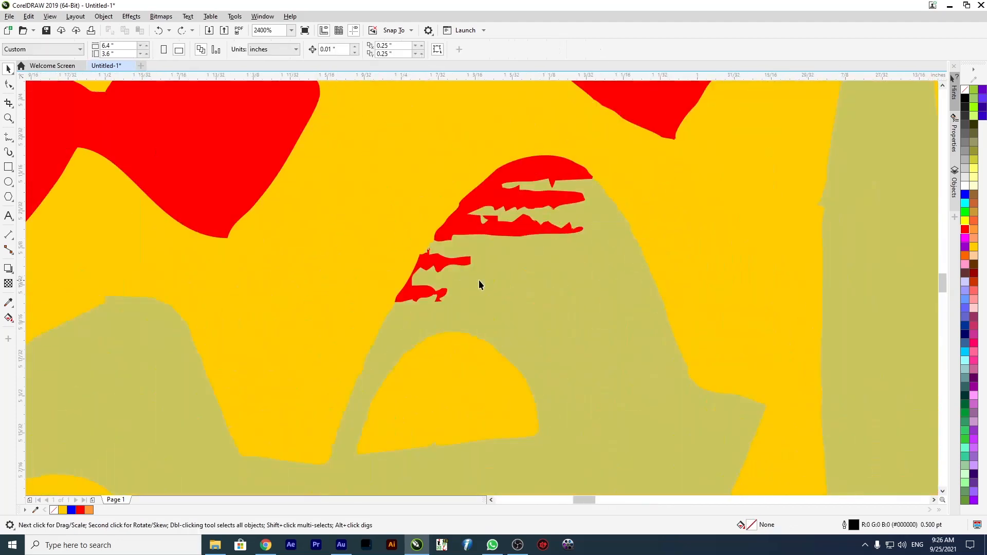
left_click(467, 207)
left_click(422, 262, "shift")
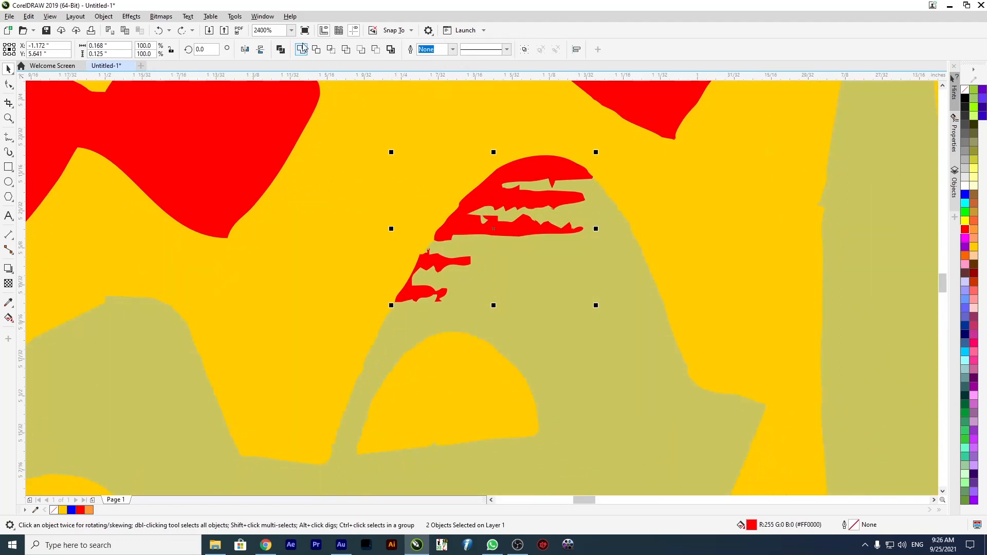
left_click(302, 50)
Try welding the combined red streak curve into the olive arched letter, then undo that weld
left_click(601, 346, "shift")
left_click(301, 50)
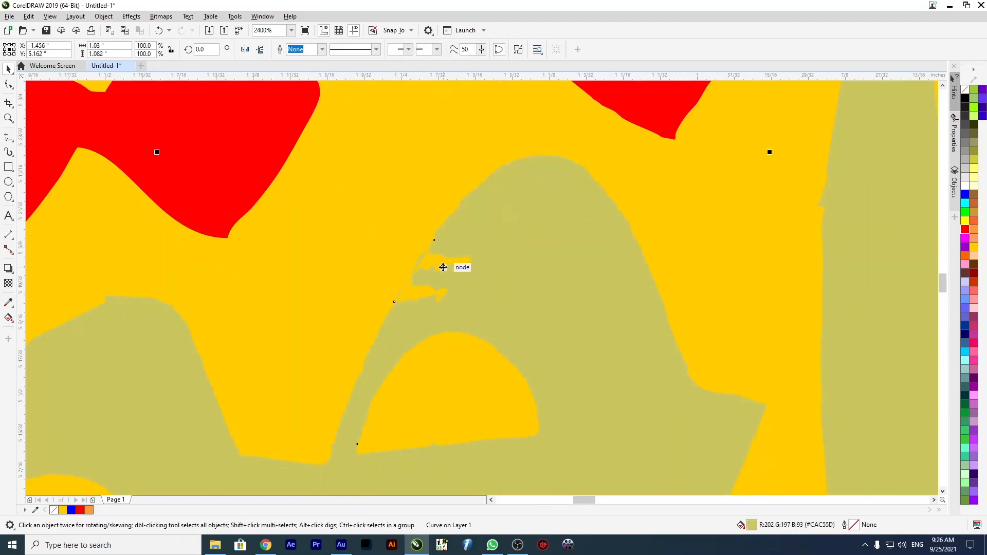
key("ctrl+z")
Select the combined streak curve together with the olive arched letter and fill both with red
scroll(515, 289, "down", 2)
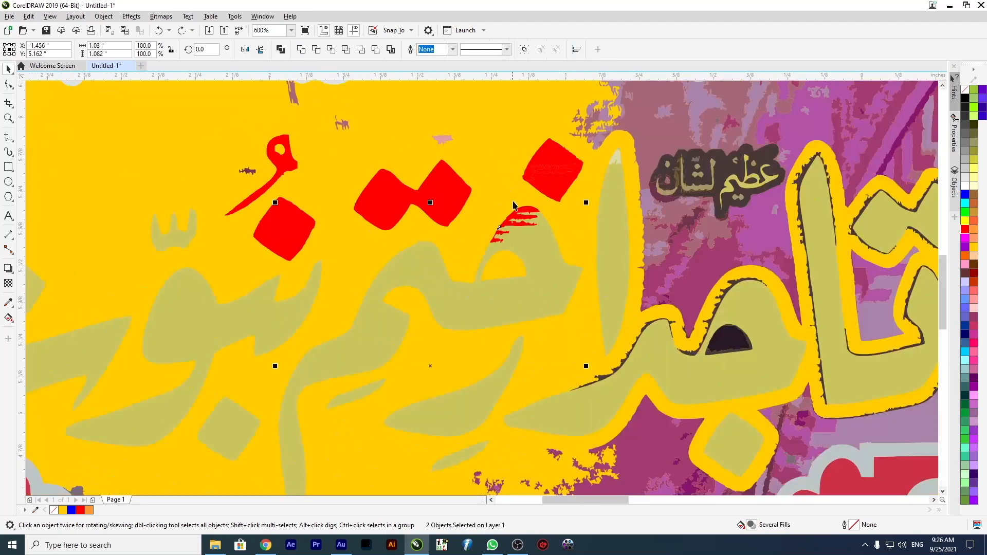
left_click(498, 237)
left_click(493, 255, "shift")
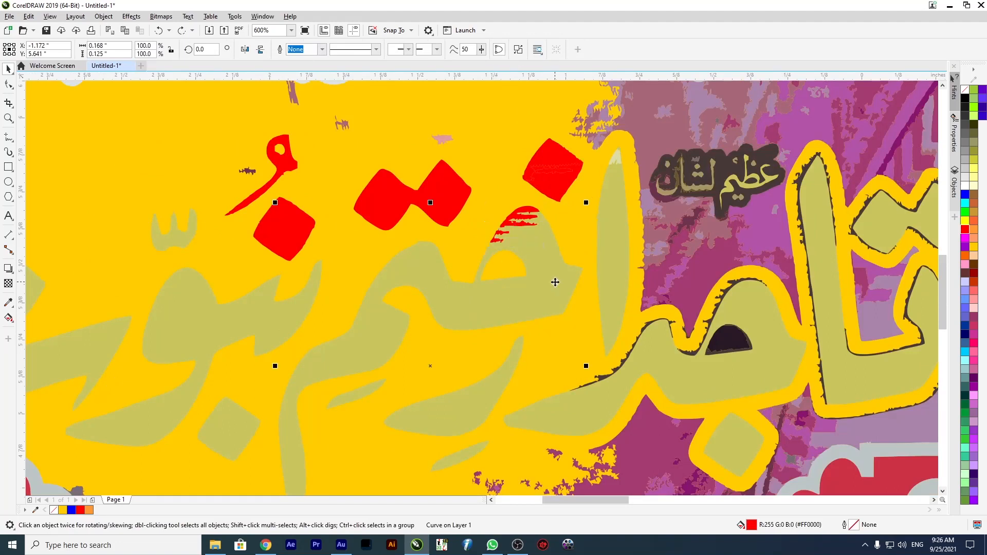
left_click(965, 230)
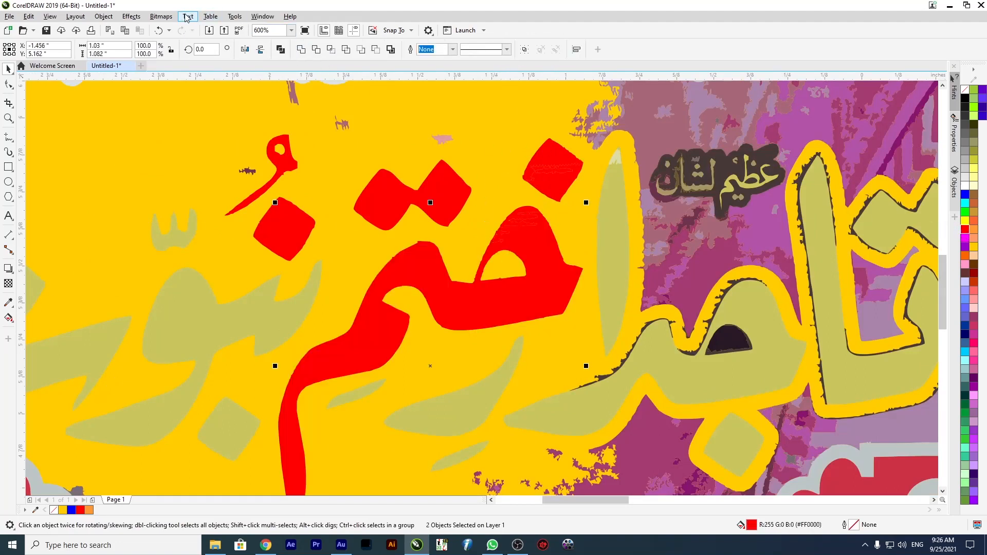
Convert the selected red arched letter and its streaks to a 300 dpi RGB bitmap
left_click(160, 17)
left_click(191, 29)
left_click(595, 355)
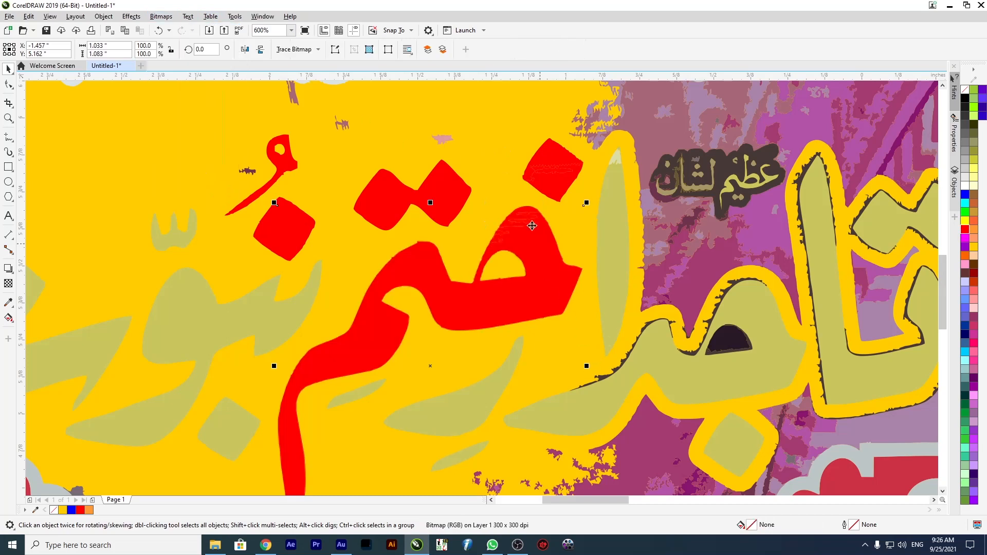
Try a Quick Trace of the red letter bitmap and delete the traced curve
left_click(299, 50)
left_click(311, 63)
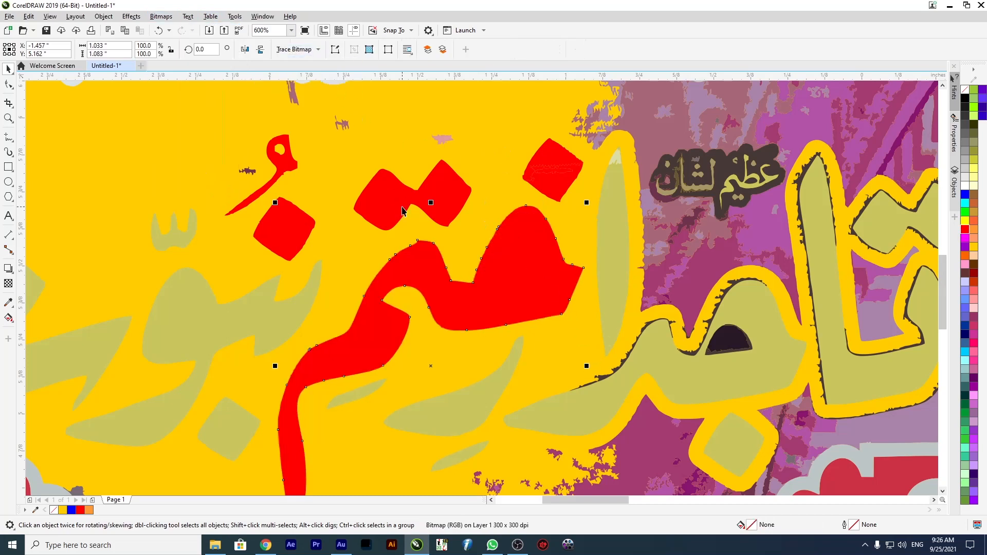
key("Delete")
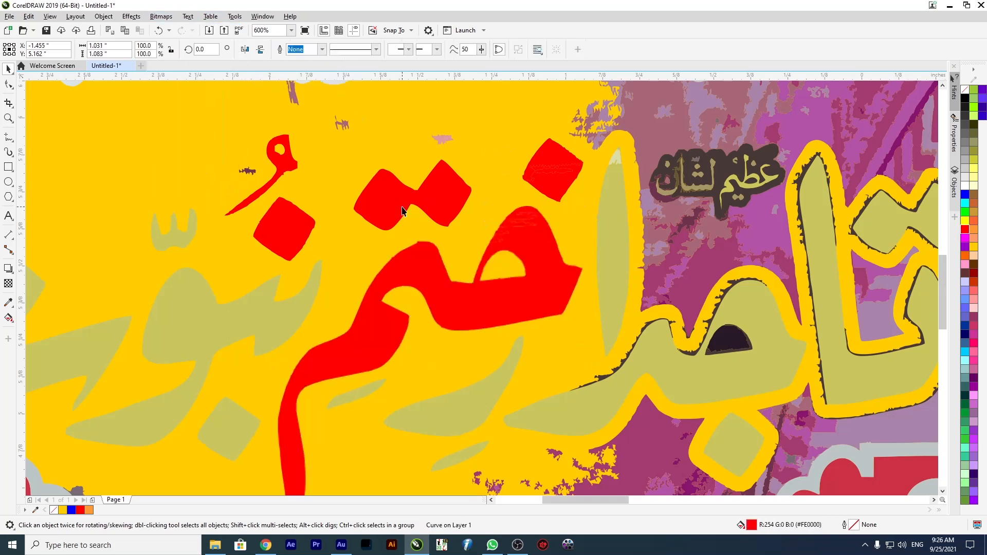
Outline-trace the red letter bitmap as Line Art and select the resulting red curve
left_click(472, 305)
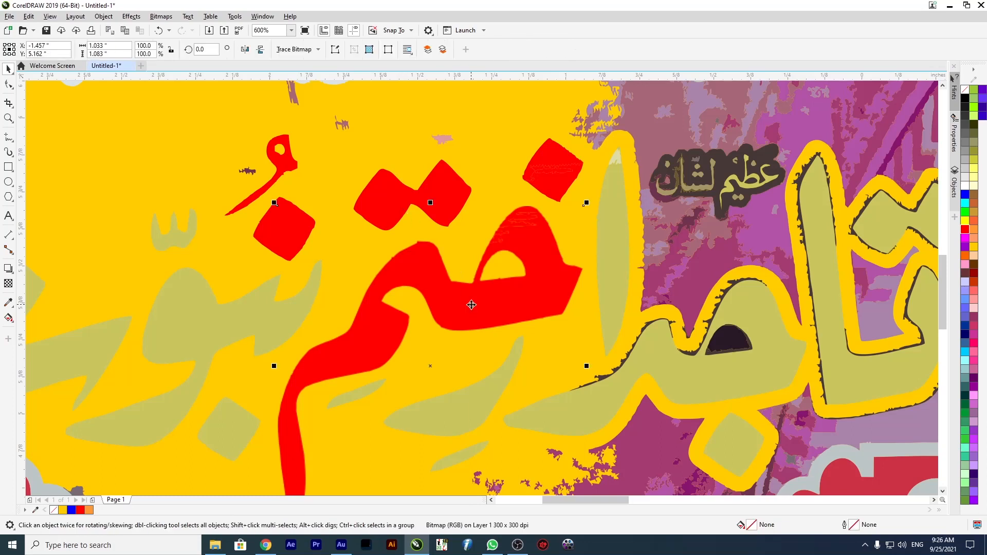
left_click(298, 49)
mouse_move(339, 89)
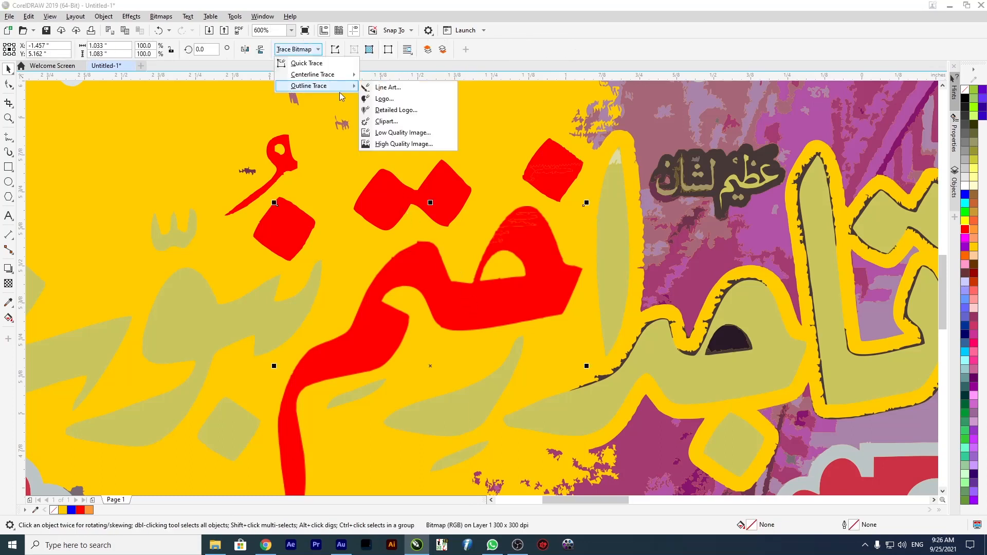
left_click(409, 88)
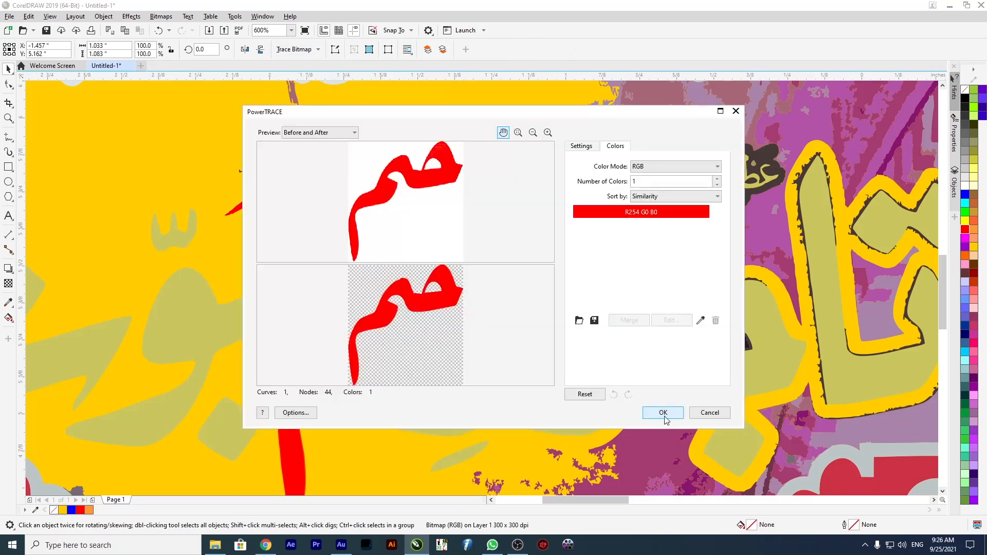
left_click(663, 415)
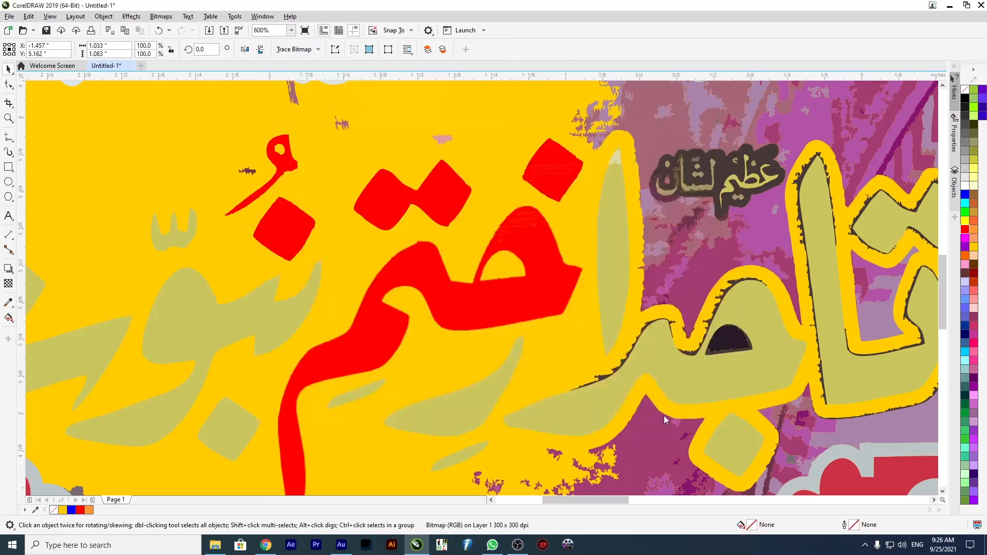
left_click(519, 249)
left_click(524, 246)
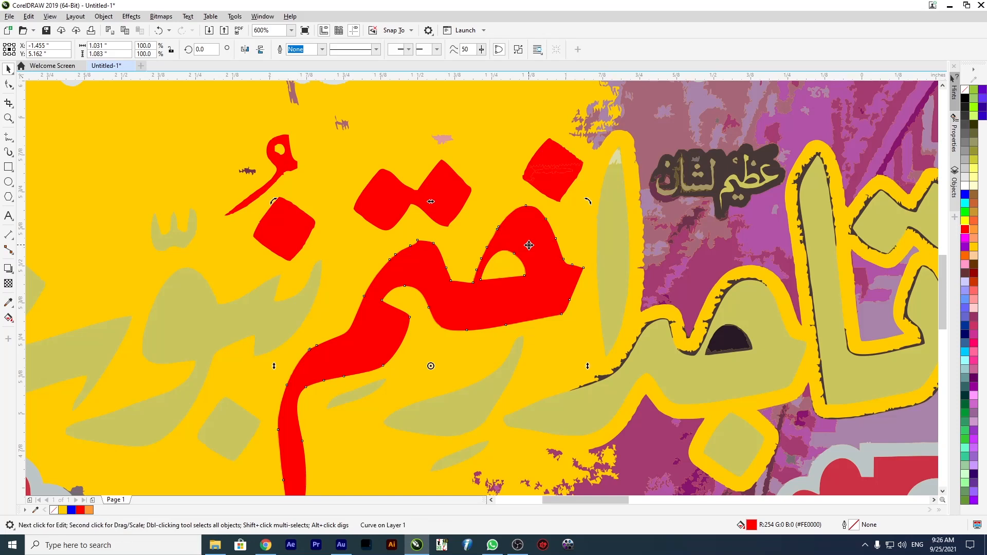
Delete the stray pink and purple fragments around the red dots above the traced letter
left_click(427, 138)
left_click_drag(405, 120, 479, 147)
key("Delete")
left_click(571, 231)
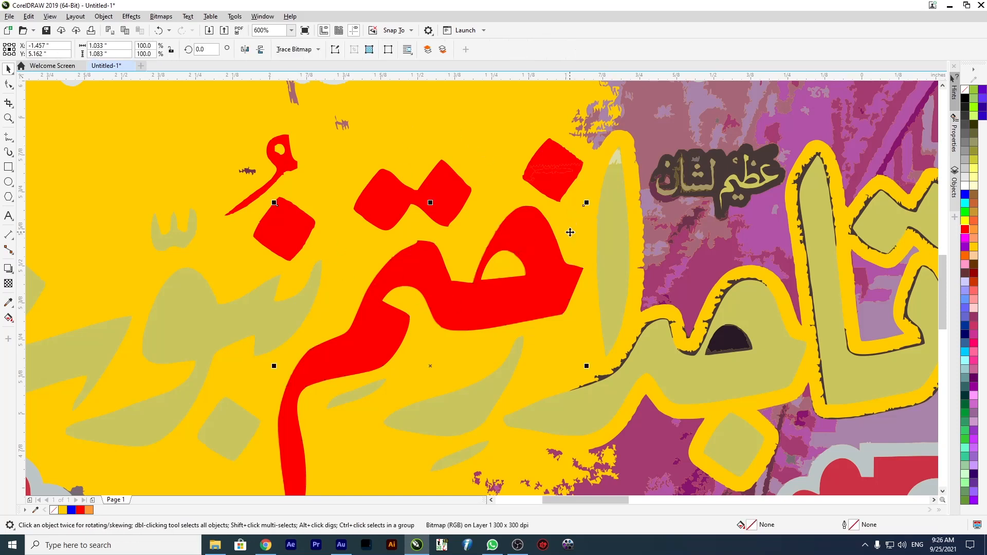
key("Escape")
left_click_drag(374, 142, 375, 142)
key("Delete")
left_click_drag(217, 147, 262, 181)
key("Delete")
Delete the dark shadow pieces inside and around the arched olive letter beside the tall stroke
scroll(389, 134, "down", 2)
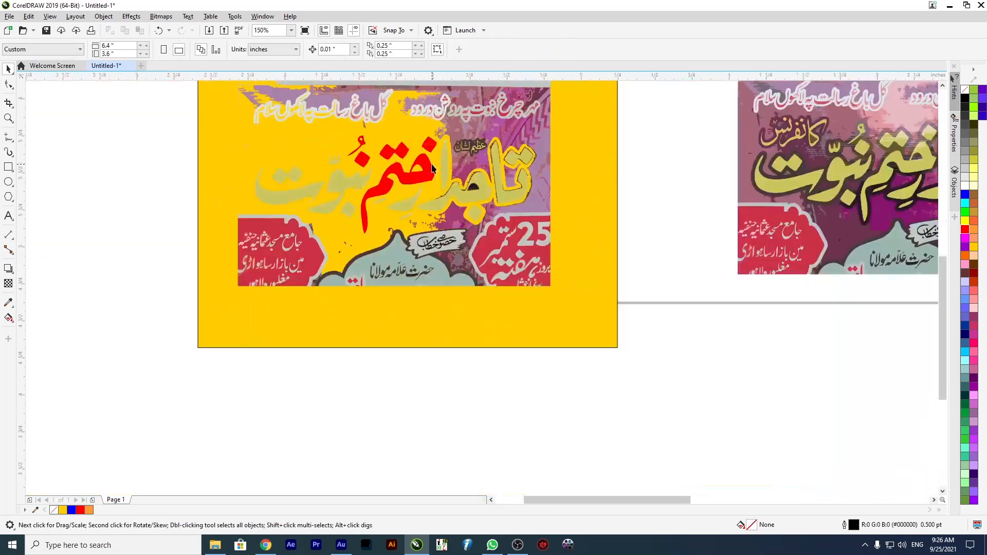
scroll(432, 167, "up", 2)
left_click(579, 238)
key("Delete")
left_click(600, 258)
key("Delete")
left_click(512, 240)
key("Delete")
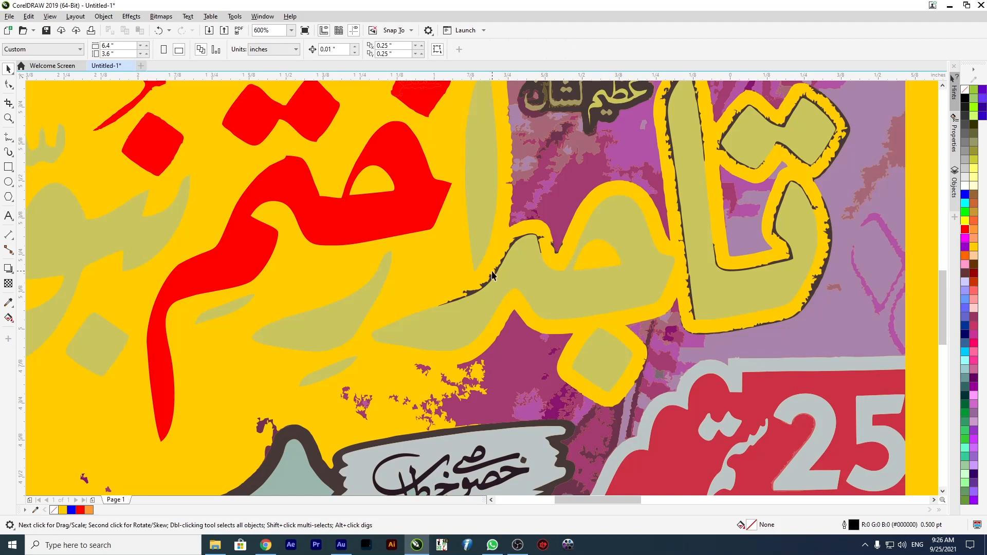
Delete the 719-object traced group lying over the original banner photo and shift the uncovered photo slightly down and left
scroll(489, 281, "down", 5)
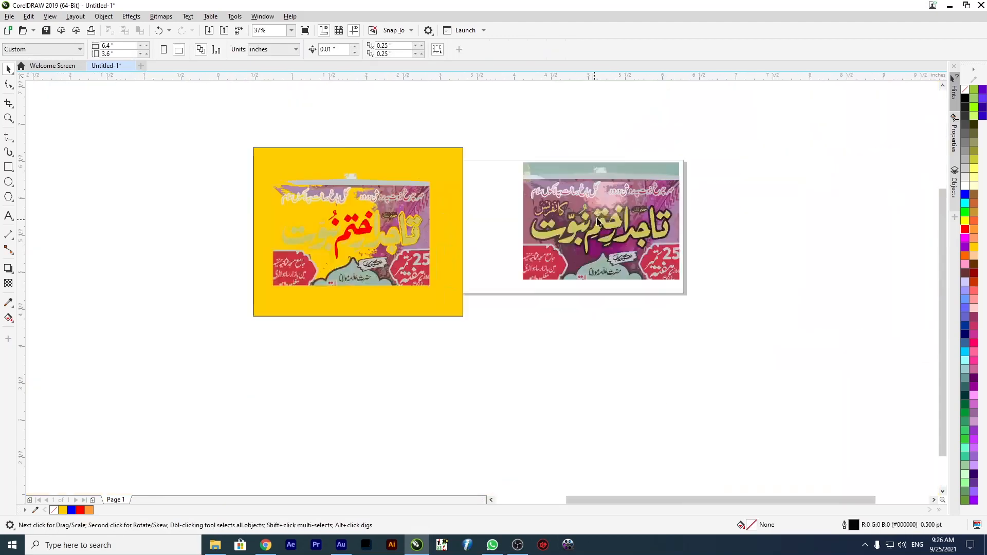
scroll(597, 222, "up", 2)
left_click(598, 222)
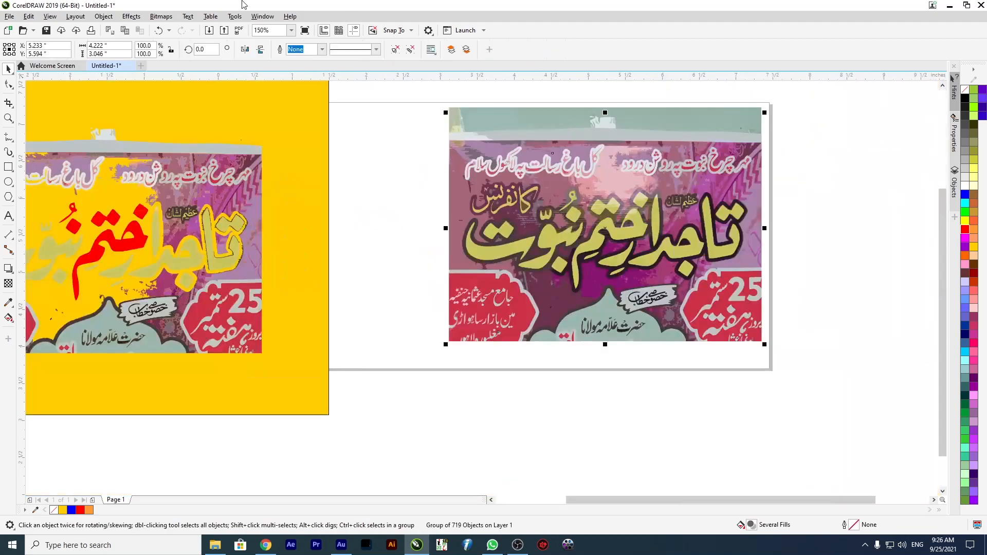
left_click(311, 50)
left_click(394, 105)
left_click_drag(463, 125, 422, 146)
left_click_drag(478, 162, 479, 250)
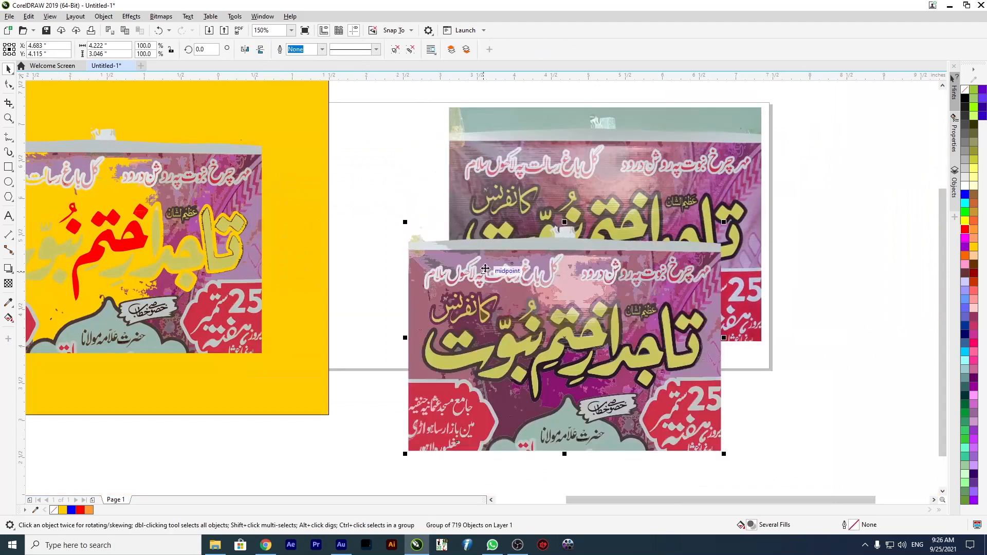
key("Delete")
left_click_drag(594, 210, 563, 224)
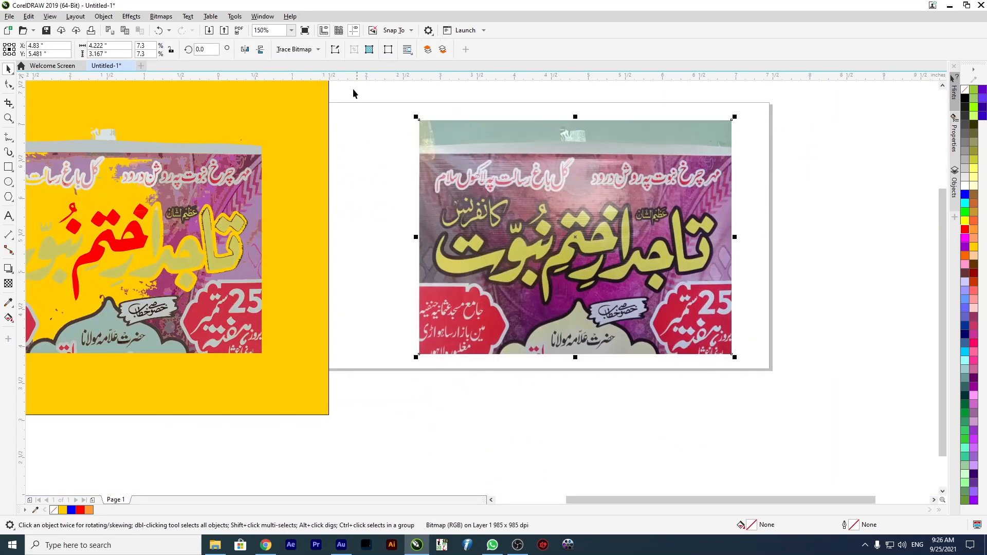
Try an outline trace of the banner photo as Line Art with the Black and White color mode
left_click(312, 49)
mouse_move(319, 87)
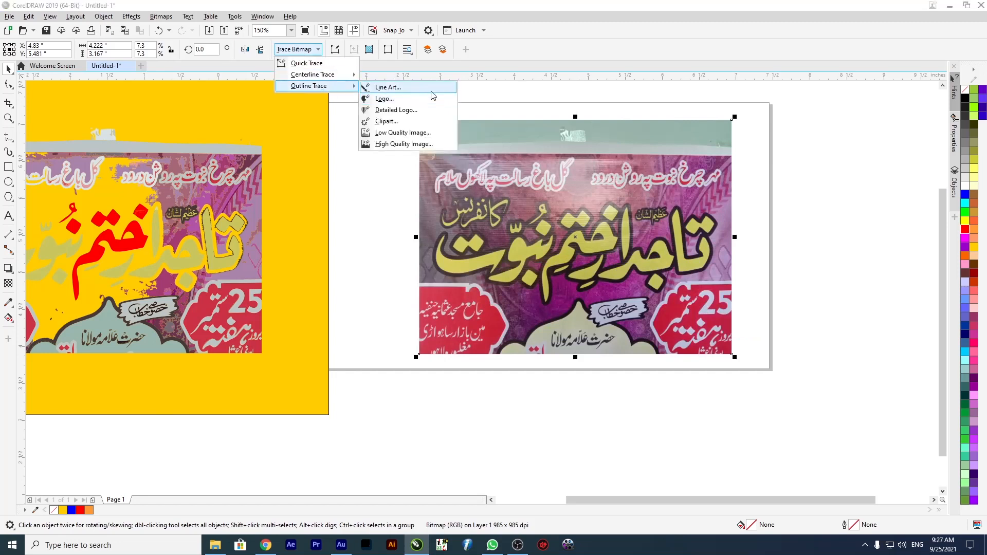
left_click(391, 86)
left_click(478, 297)
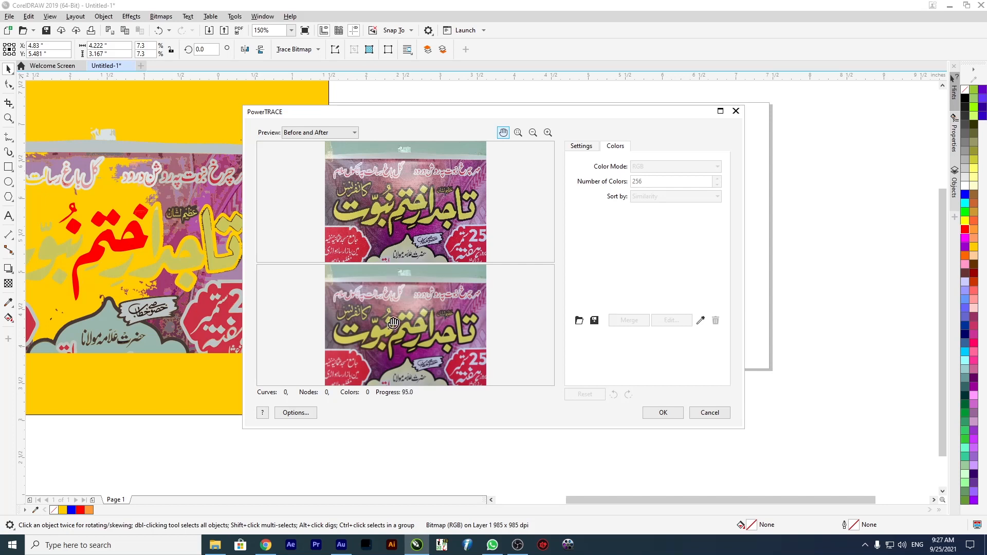
left_click(641, 167)
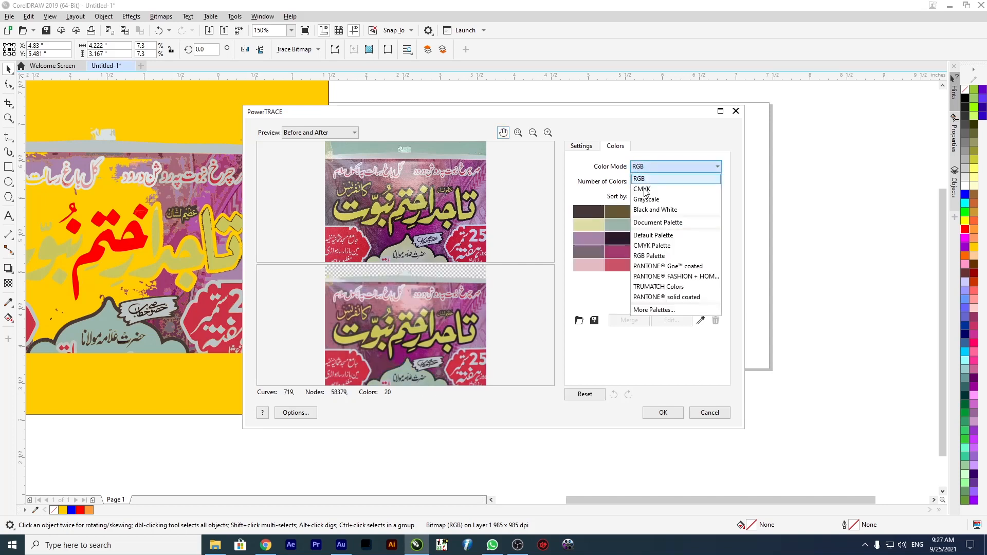
left_click(651, 209)
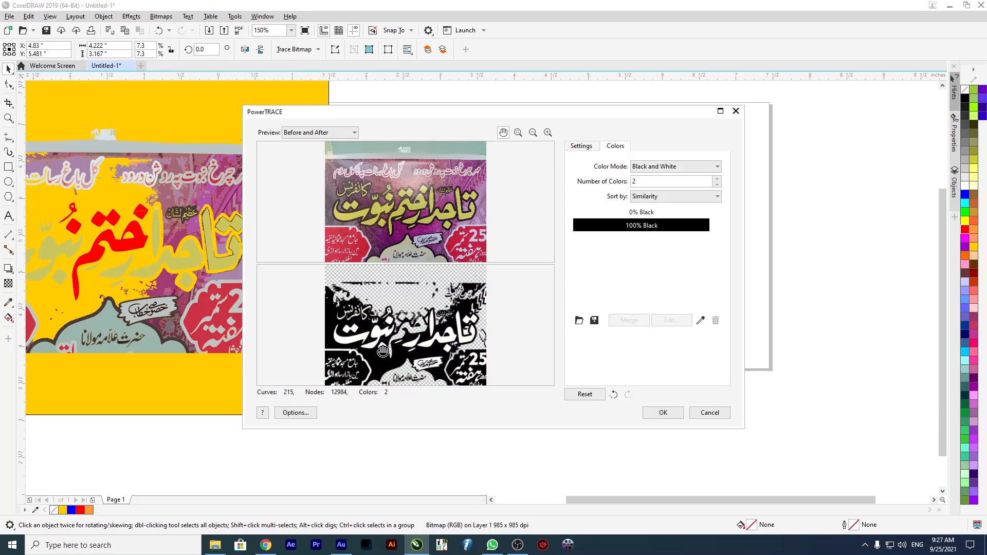
scroll(379, 344, "up", 1)
scroll(379, 343, "up", 1)
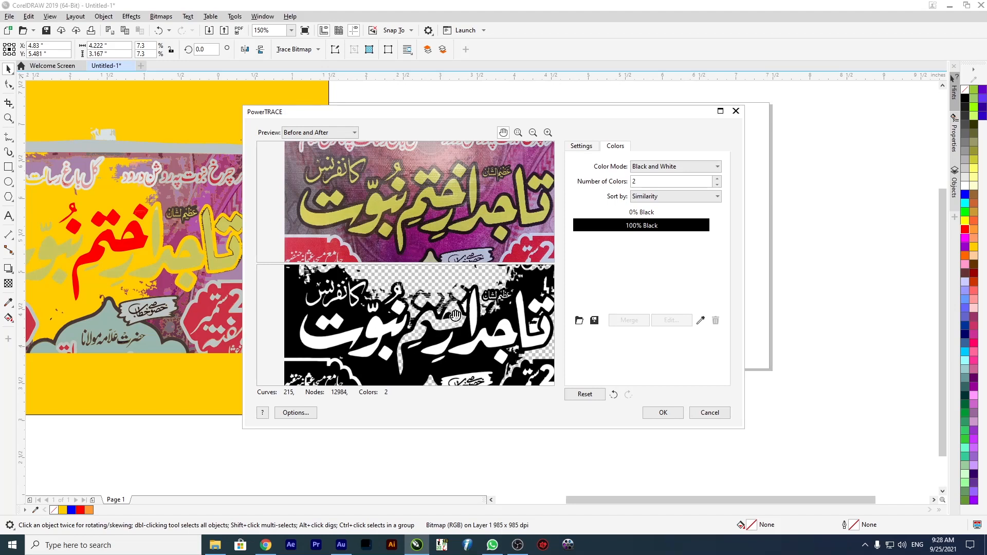
left_click(662, 412)
Move the black-and-white traced group off the photo into the empty space right of the page
scroll(443, 221, "down", 4)
left_click_drag(443, 221, 626, 220)
scroll(612, 216, "up", 4)
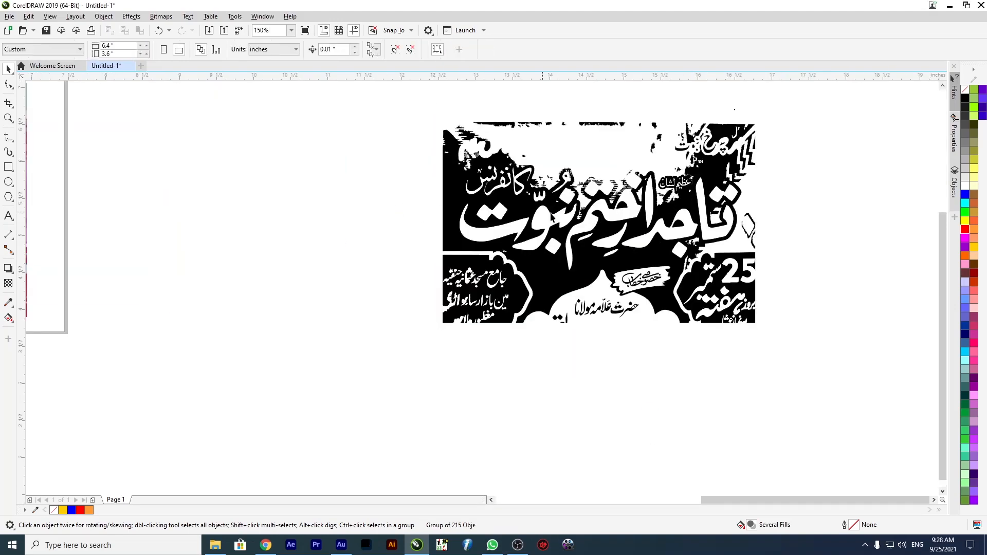
left_click_drag(440, 211, 400, 225)
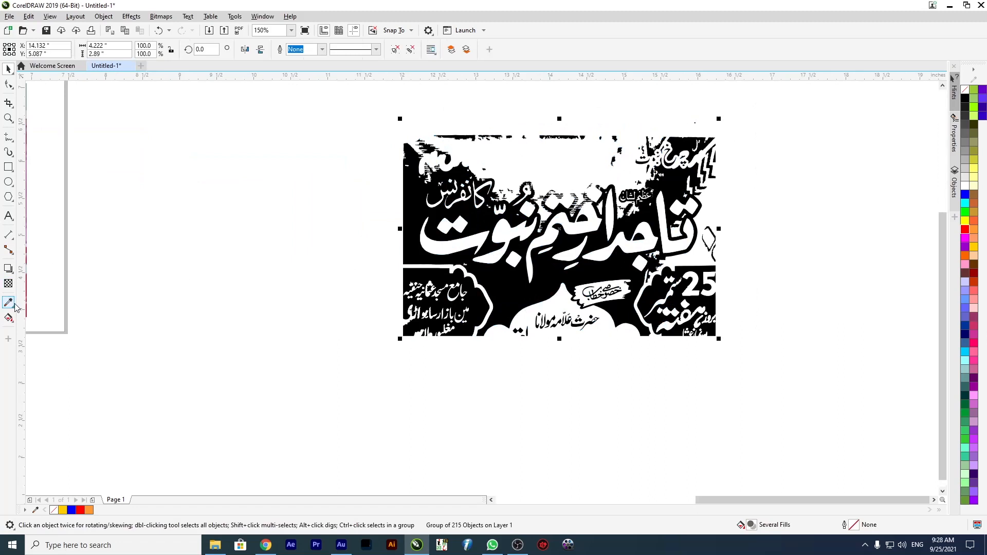
left_click(9, 319)
left_click(45, 329)
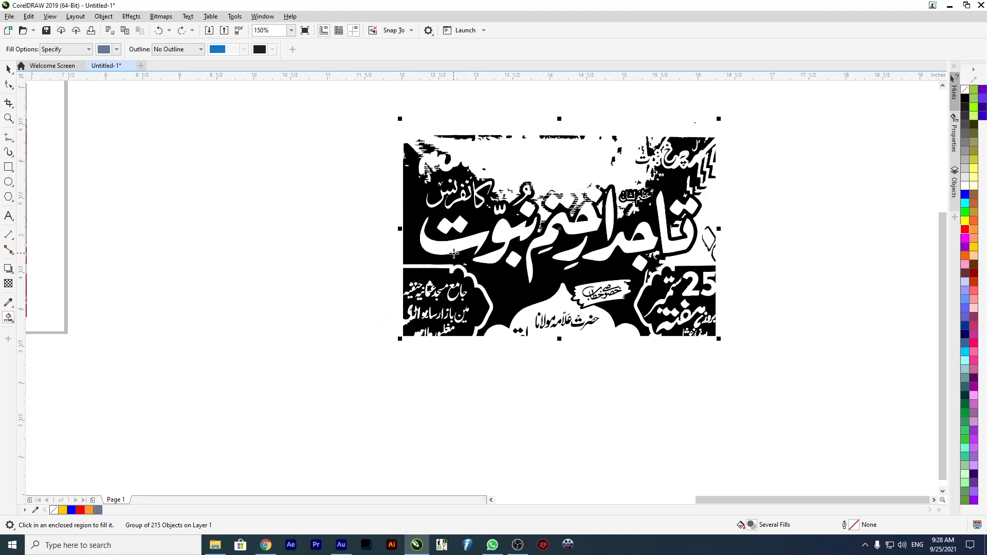
scroll(516, 223, "down", 2)
scroll(519, 223, "up", 3)
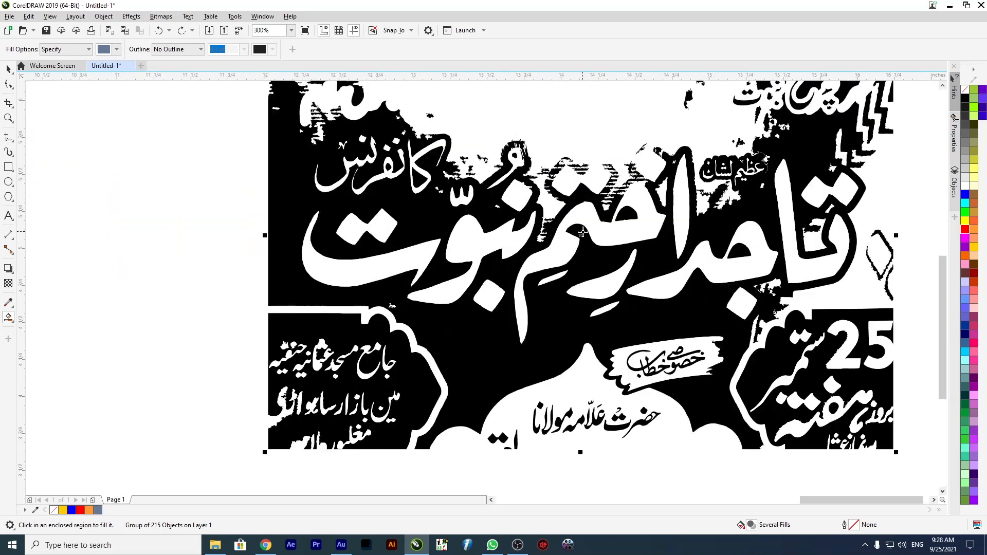
left_click(8, 68)
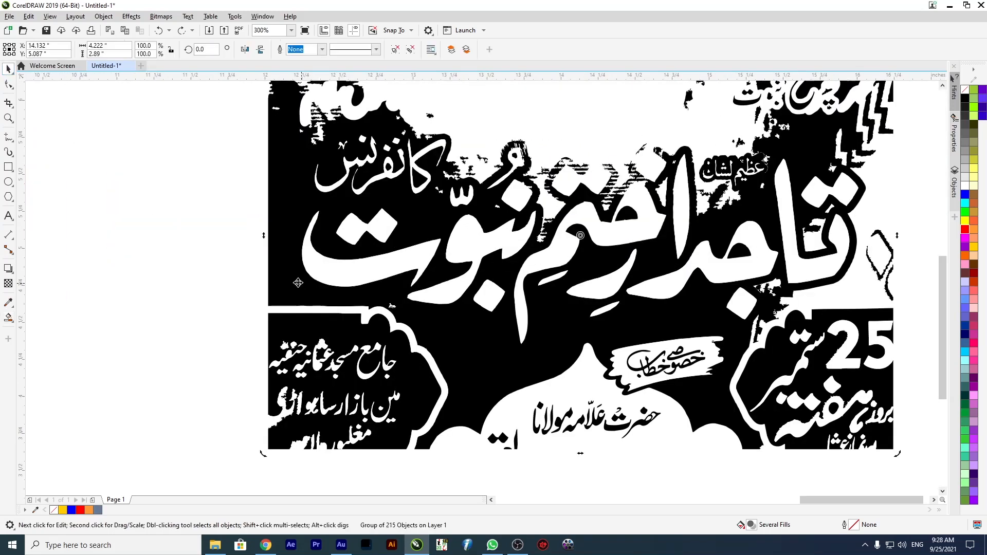
Reposition the black-and-white trace and place a light orange rectangle about 7.3 by 4.7 inches behind it
scroll(403, 229, "down", 3)
left_click_drag(404, 229, 538, 233)
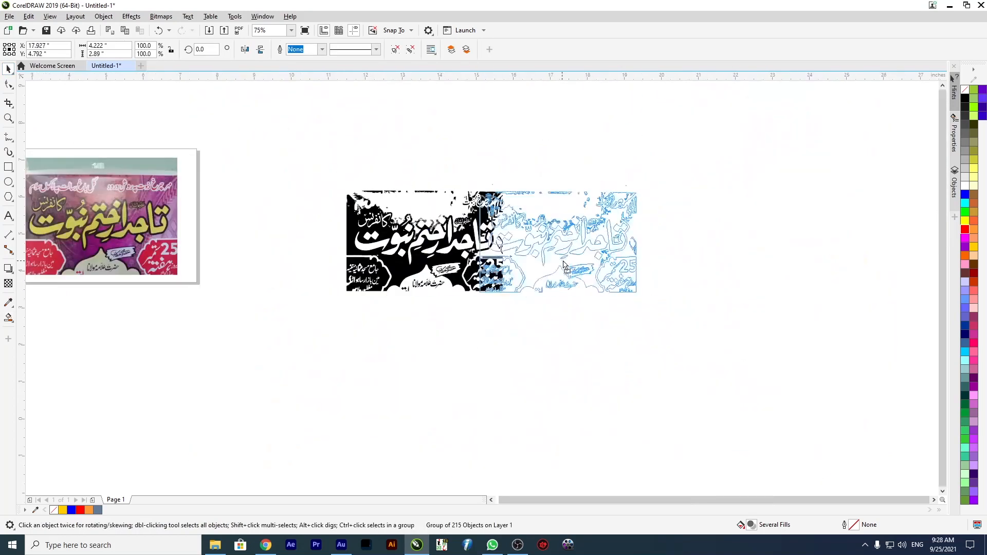
left_click(9, 167)
left_click_drag(436, 159, 709, 337)
left_click(977, 232)
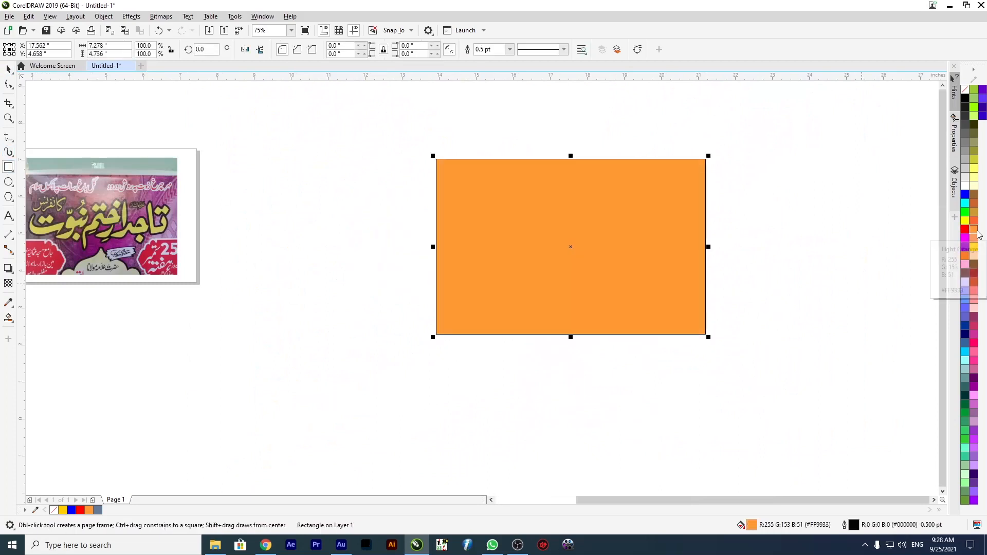
key("shift+Page_Down")
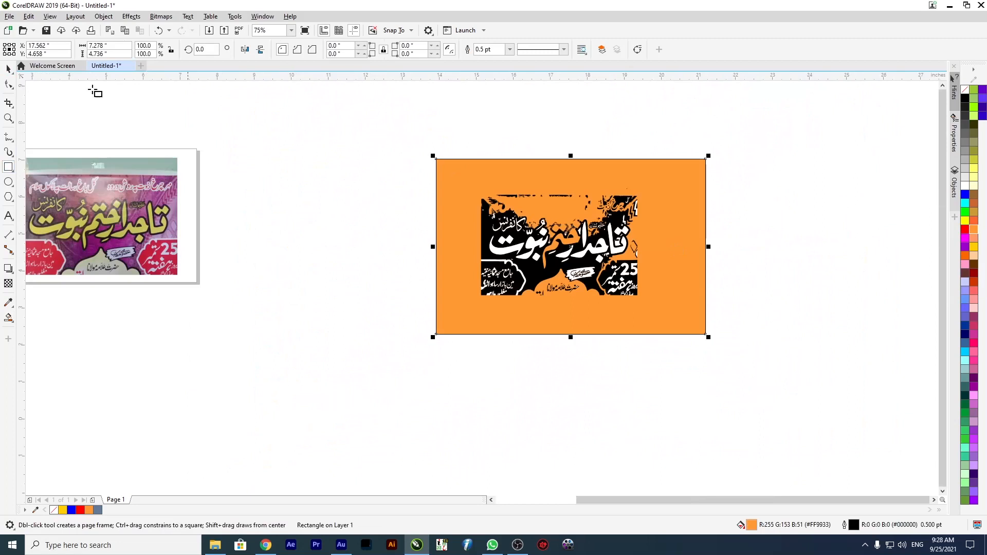
Examine the streaks and white gaps around the central letters of the trace against the orange backing
left_click(8, 69)
left_click(324, 185)
left_click(488, 242)
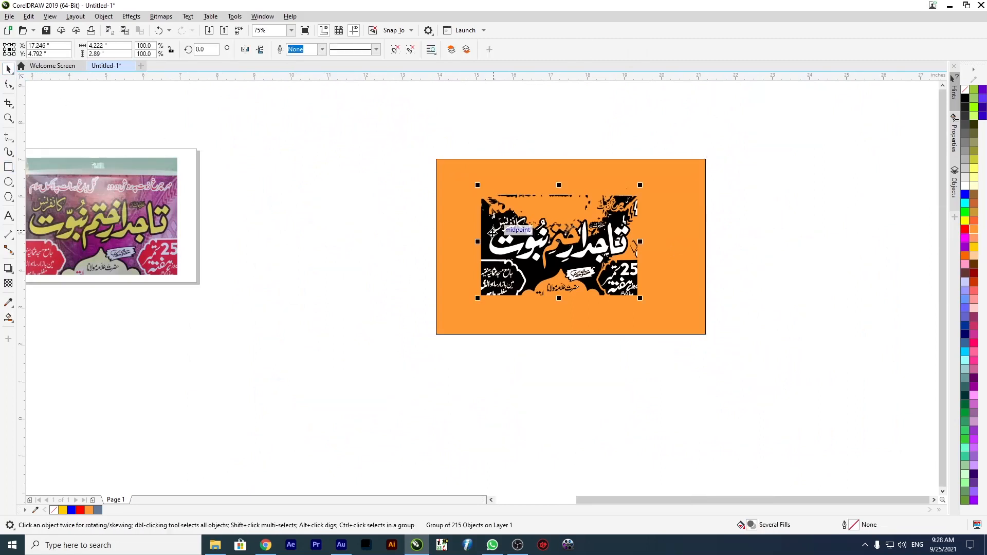
left_click(386, 145)
scroll(559, 248, "up", 4)
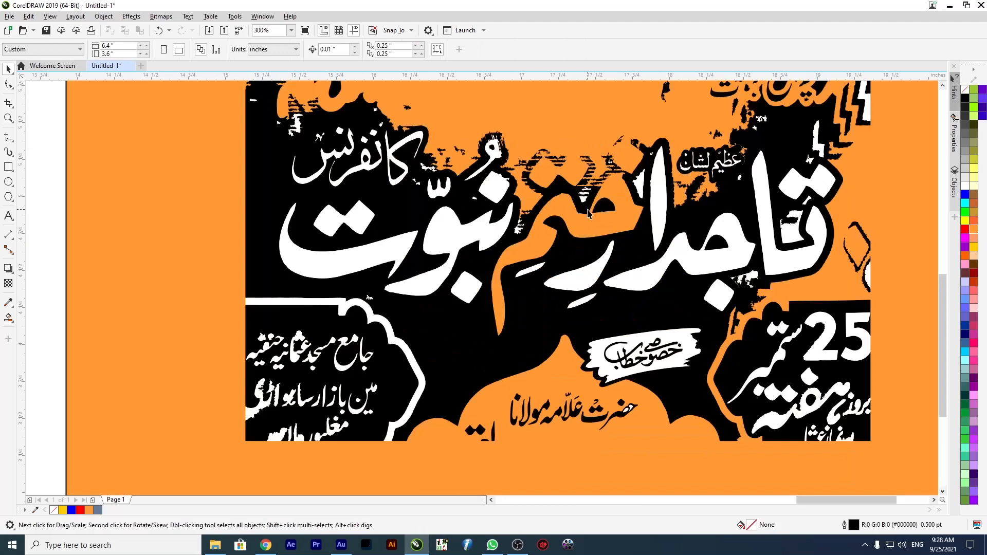
scroll(605, 181, "up", 2)
scroll(604, 181, "up", 4)
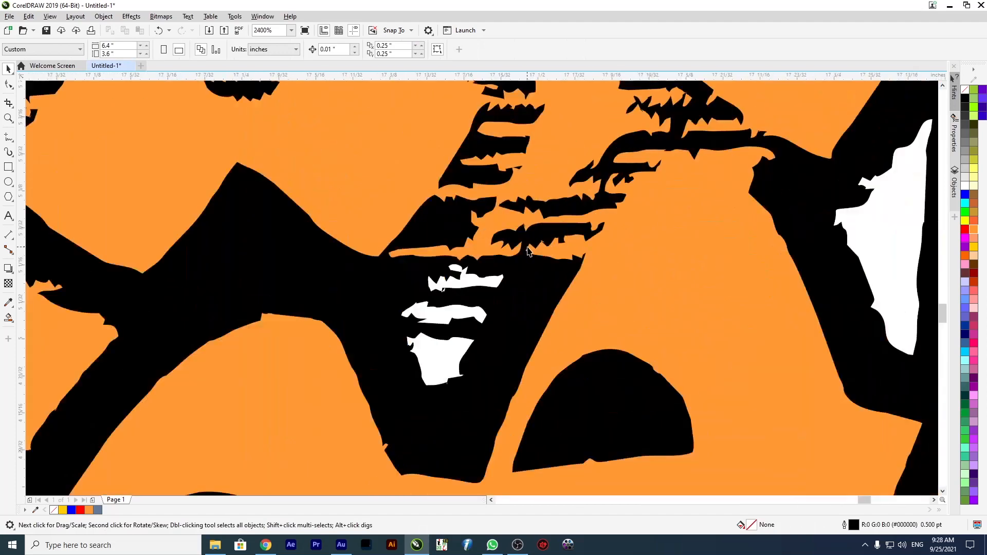
scroll(534, 224, "down", 5)
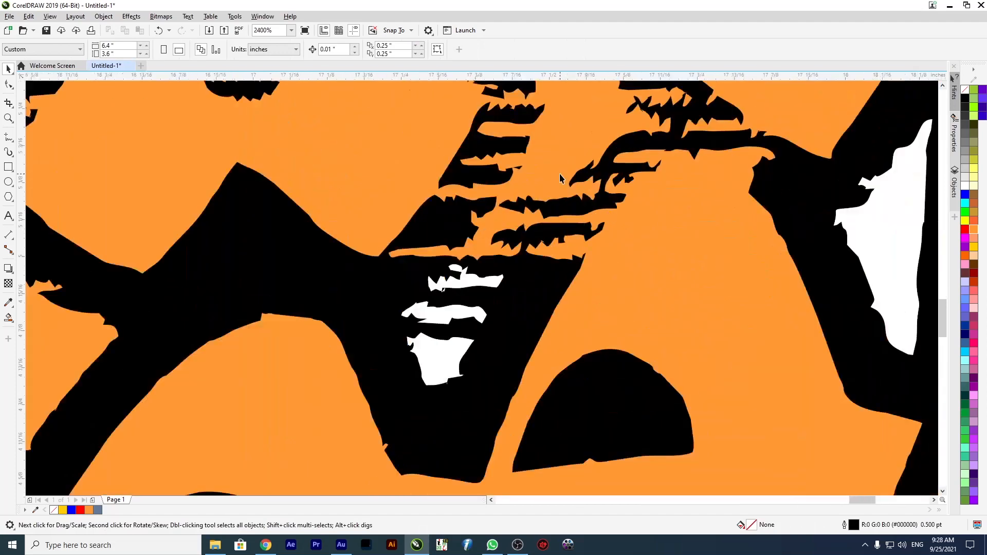
Try a slate-blue Smart Fill on the open orange area above the central letters of the trace
left_click(11, 321)
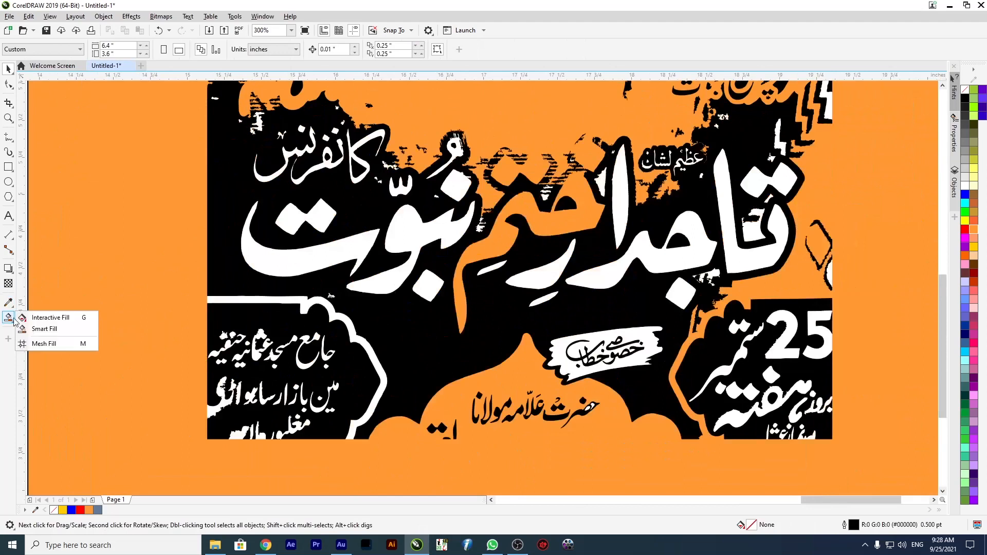
left_click(36, 331)
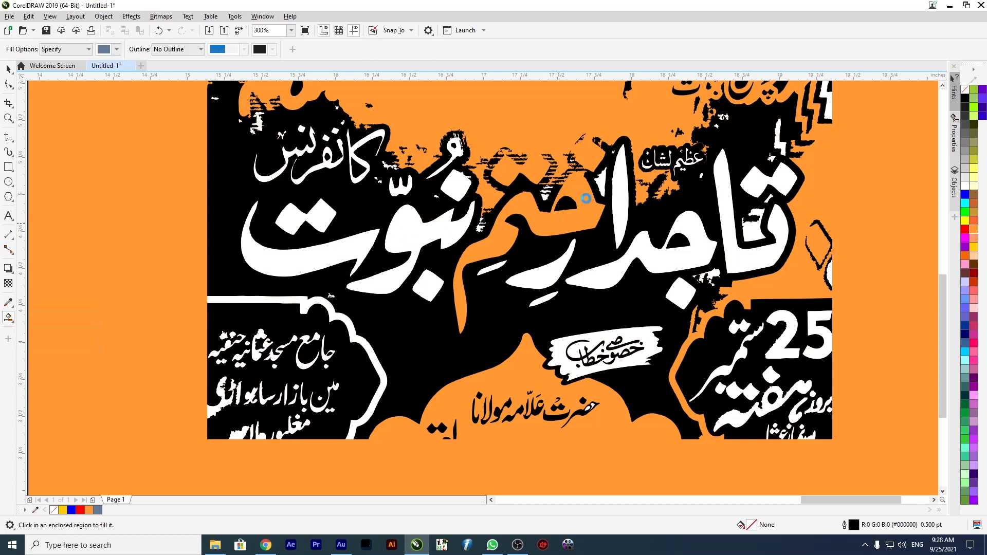
left_click(531, 163)
scroll(531, 163, "down", 2)
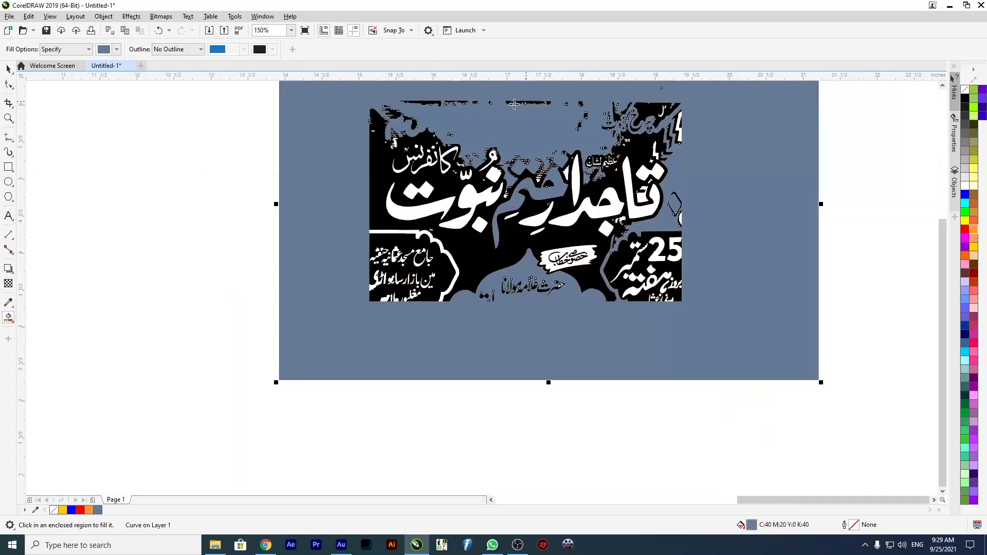
Delete the slate-blue fill curve together with the black-and-white trace and its orange backing rectangle
left_click(8, 70)
scroll(266, 238, "down", 4)
scroll(551, 242, "down", 6)
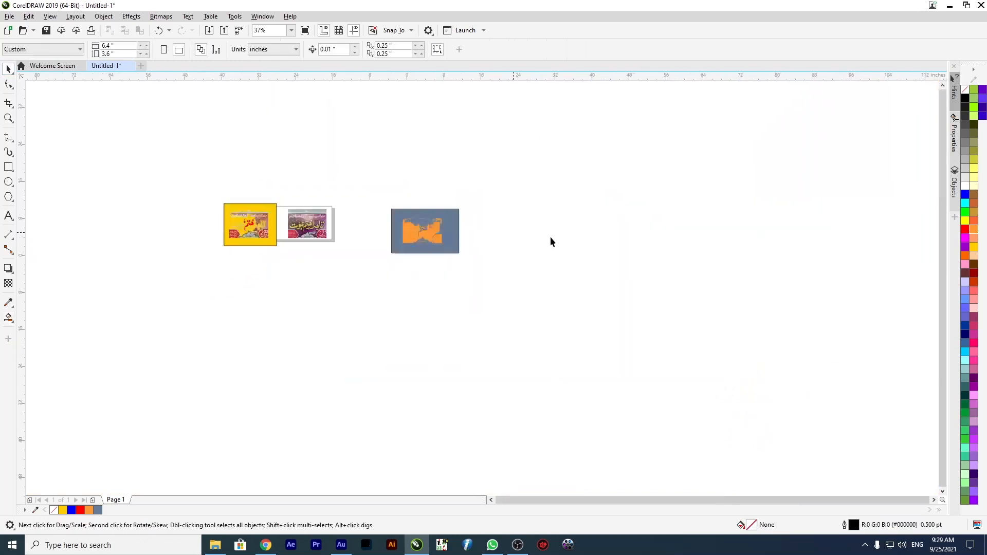
scroll(531, 240, "up", 6)
left_click_drag(433, 226, 400, 261)
key("Delete")
Try a High Quality Image outline trace of the reduced photo in Black and White color mode, then discard it
scroll(238, 205, "up", 5)
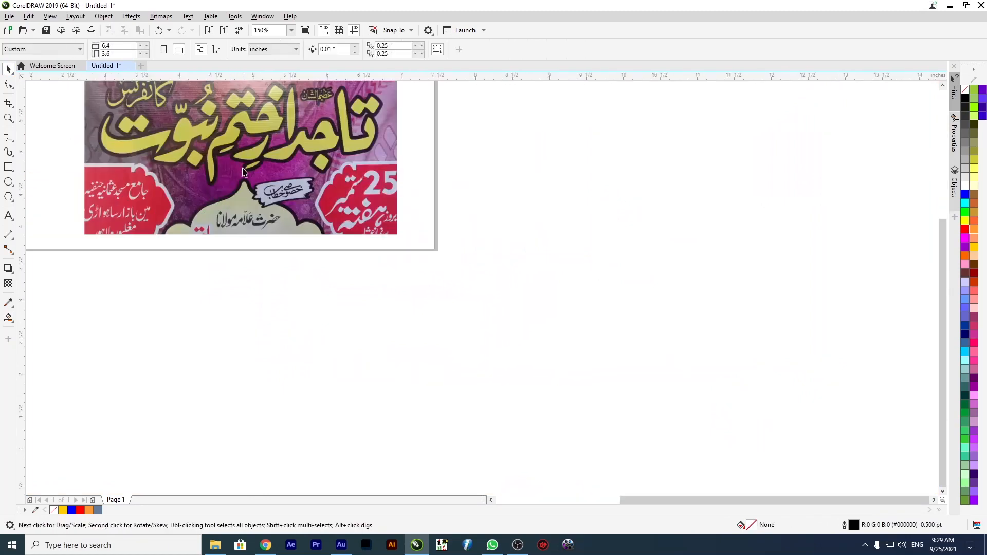
left_click(244, 170)
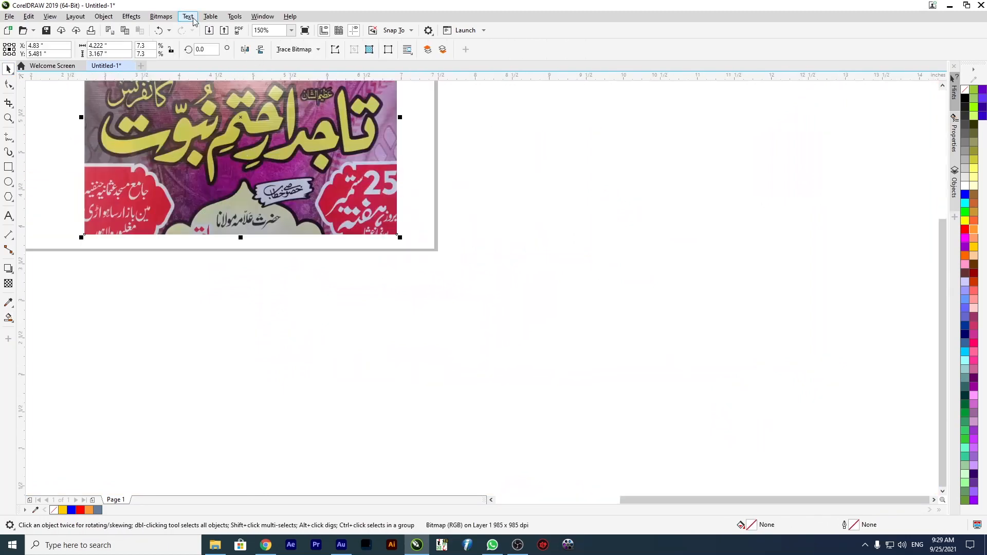
left_click(294, 50)
mouse_move(299, 88)
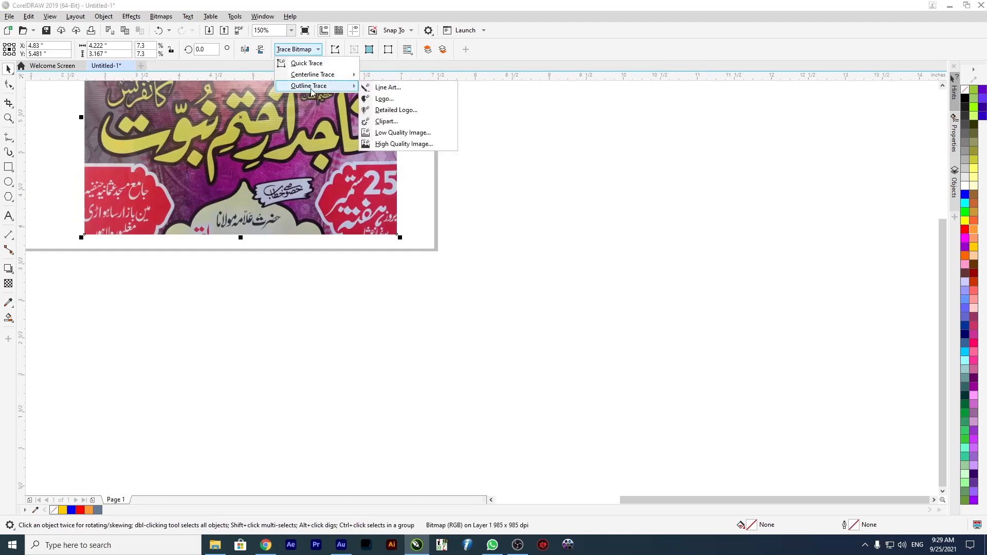
left_click(399, 144)
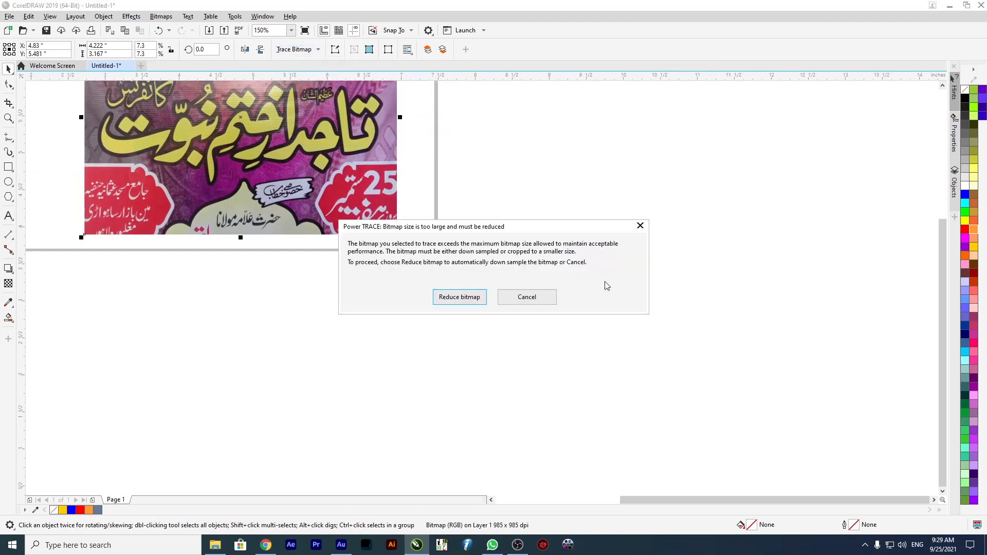
left_click(482, 296)
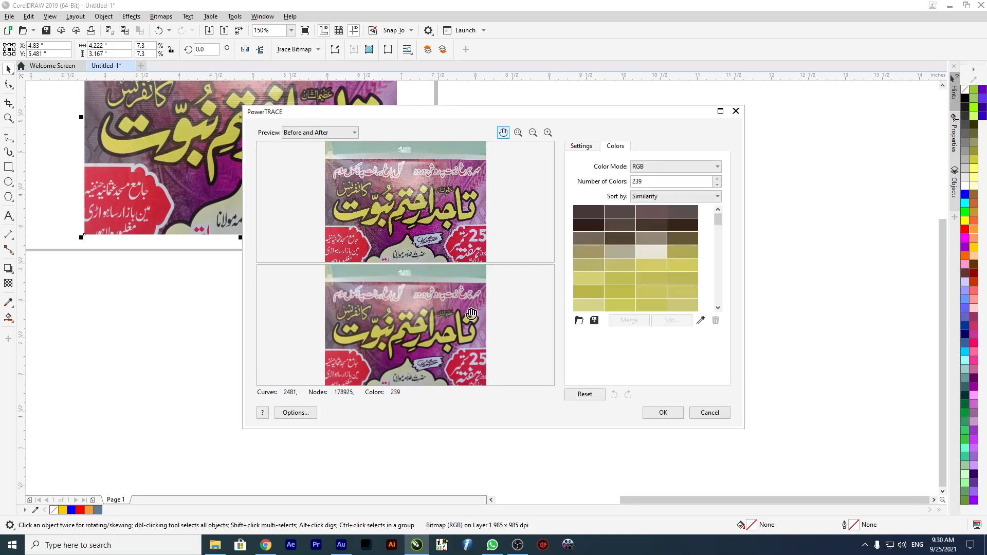
left_click(642, 172)
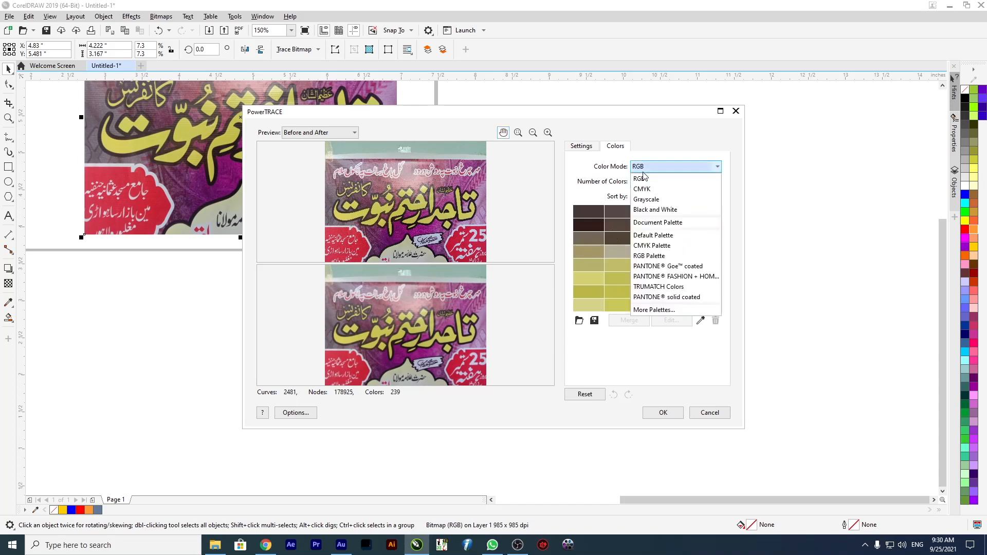
left_click(653, 209)
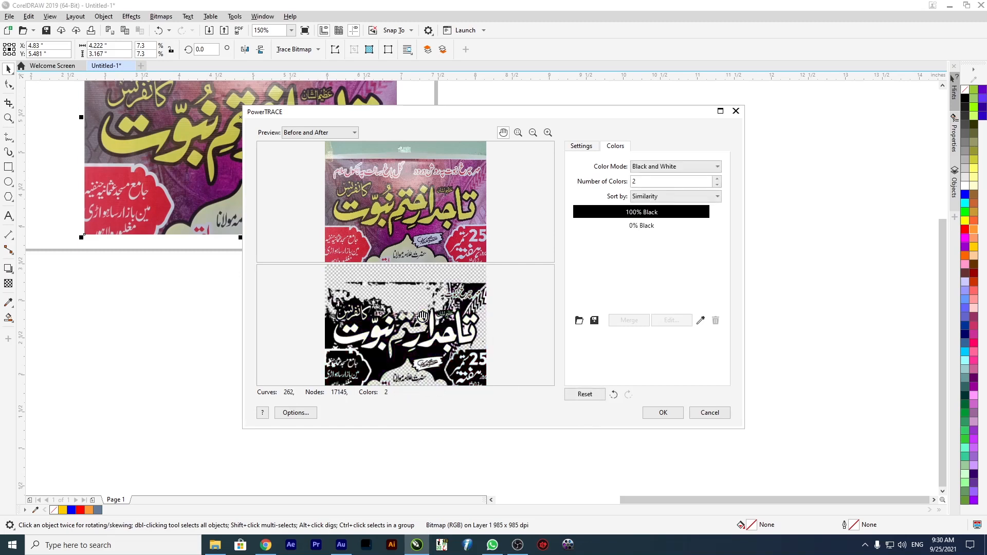
scroll(410, 337, "up", 3)
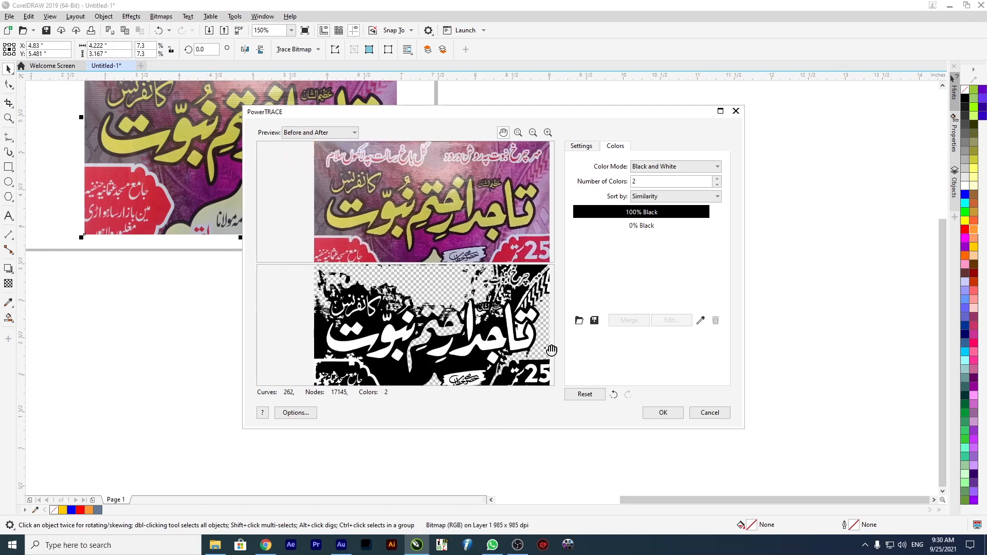
left_click(718, 412)
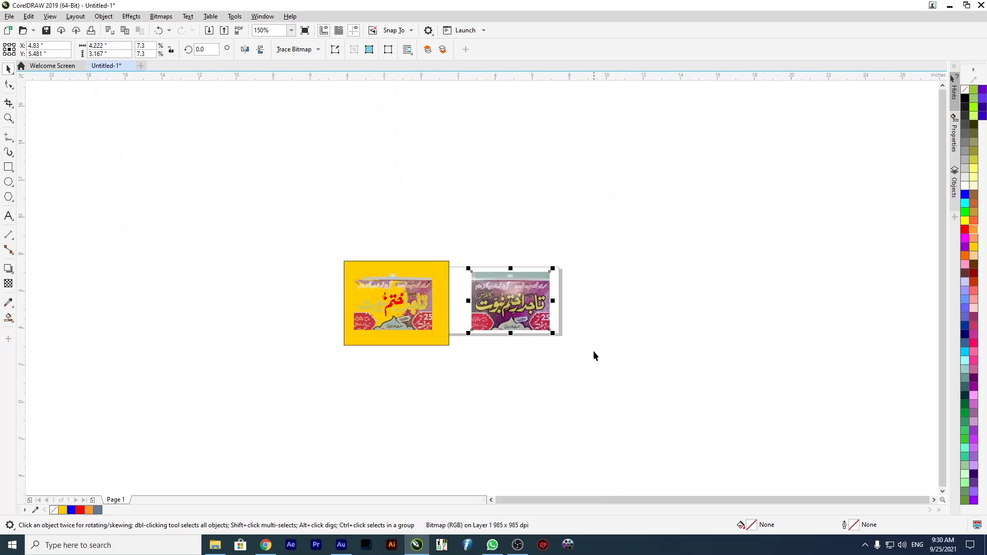
Delete the headline lettering and header strip above the main words of the trace on the yellow backing
scroll(436, 324, "up", 4)
scroll(350, 200, "up", 2)
left_click(356, 203)
key("Delete")
left_click(358, 213)
key("Delete")
scroll(342, 164, "down", 5)
left_click_drag(260, 156, 257, 169)
key("Delete")
scroll(406, 162, "up", 5)
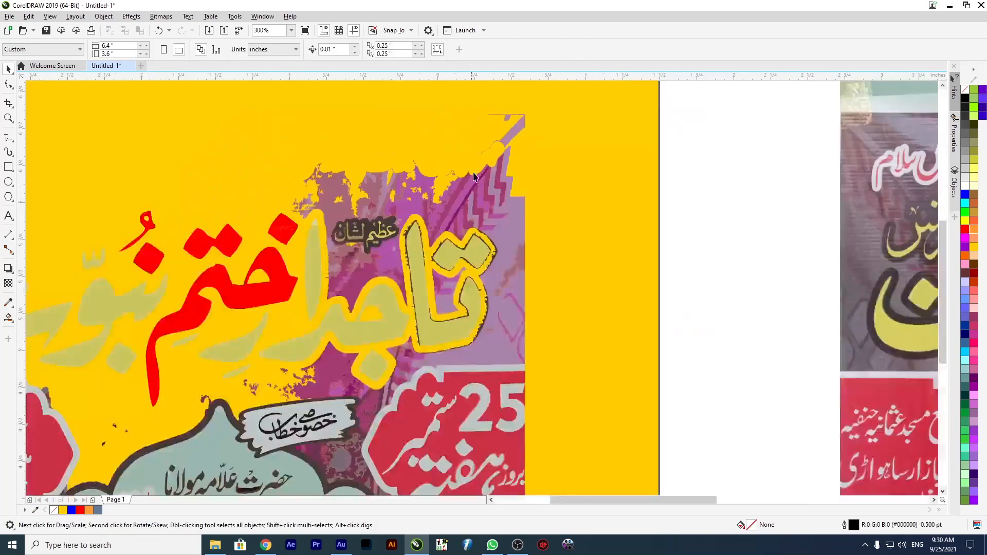
Delete the arched center panel below the main lettering, including its small texts and dark outline
scroll(473, 176, "down", 5)
left_click_drag(511, 224, 304, 321)
scroll(411, 234, "up", 5)
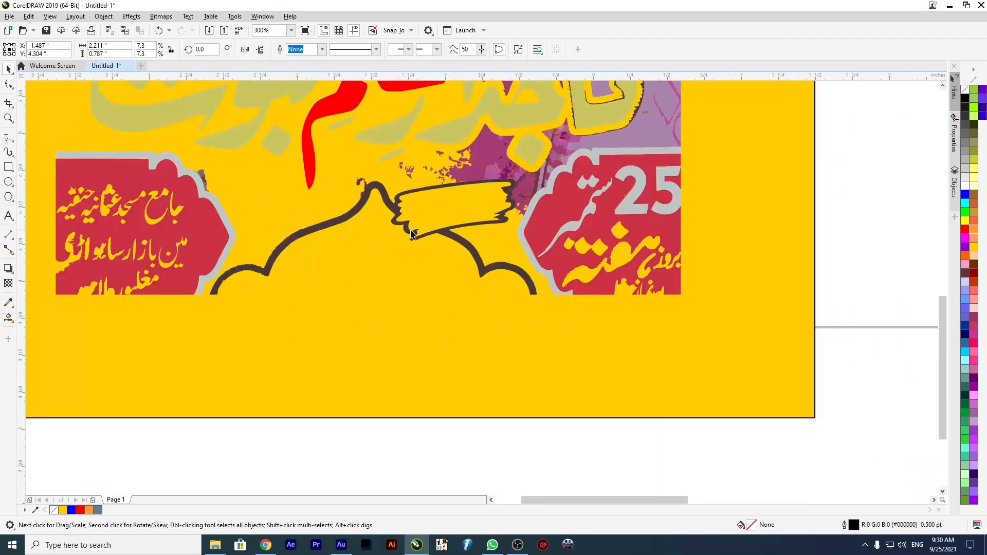
key("Delete")
Delete the large purple background area and loose scraps beneath the middle letters, plus the gray 25 digits in the red date panel
scroll(365, 184, "up", 5)
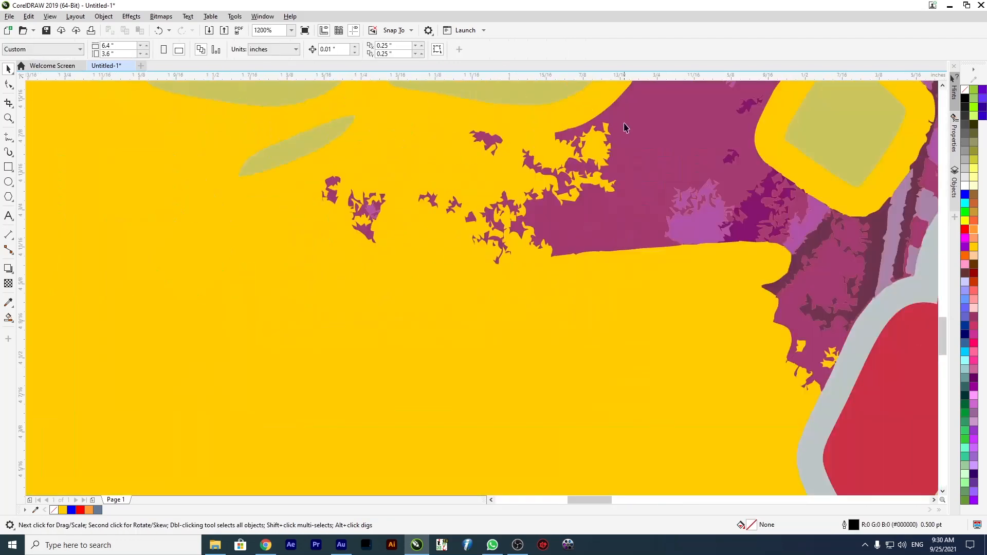
left_click(624, 127)
key("Delete")
left_click_drag(533, 158, 239, 287)
key("Delete")
scroll(567, 232, "down", 5)
left_click_drag(833, 188, 625, 393)
key("Delete")
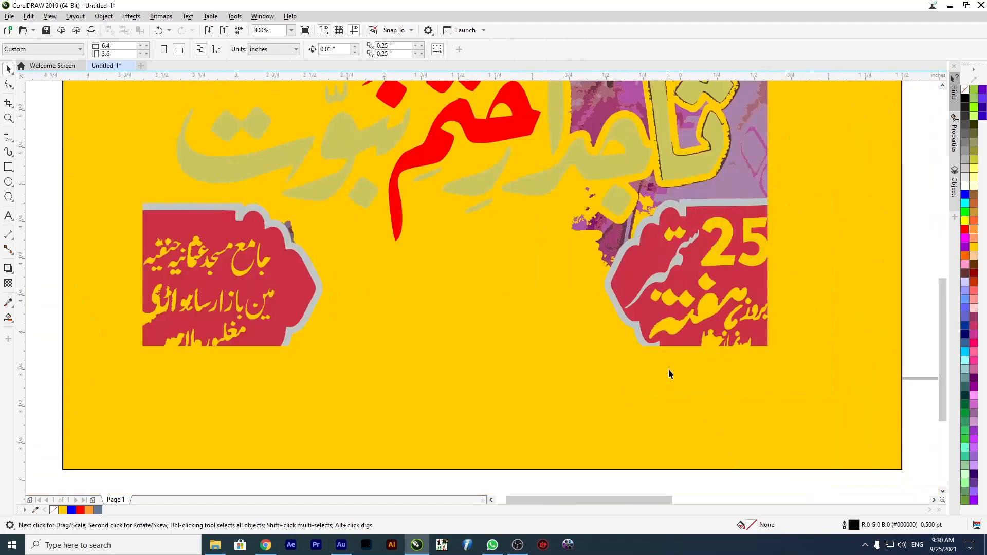
Delete the gray lettering stroke in the date panel and the purple scraps between that panel and the diamond dot
scroll(604, 233, "up", 2)
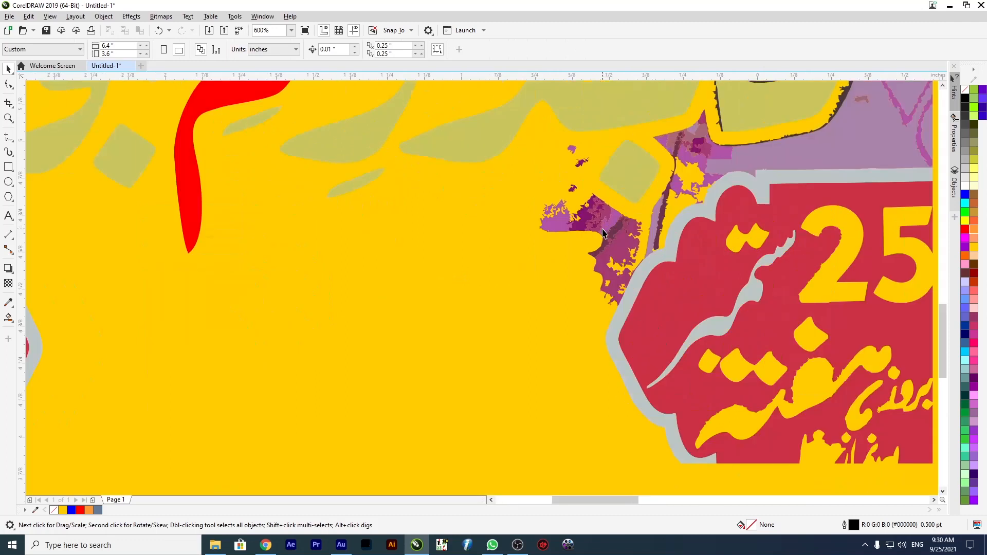
left_click_drag(581, 258, 849, 429)
key("Delete")
left_click(573, 149)
key("Delete")
left_click(581, 163)
key("Delete")
left_click_drag(567, 188, 625, 258)
key("Delete")
Delete the red shapes of the address panel and the date panel below the main lettering
scroll(500, 201, "down", 4)
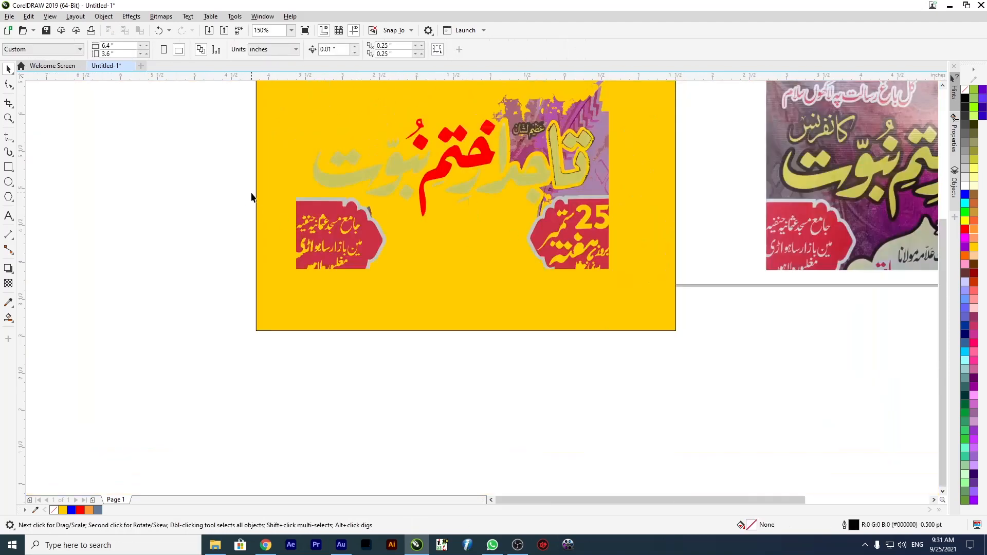
left_click(278, 214)
left_click(144, 214)
scroll(279, 214, "up", 4)
left_click_drag(244, 121, 707, 463)
key("Delete")
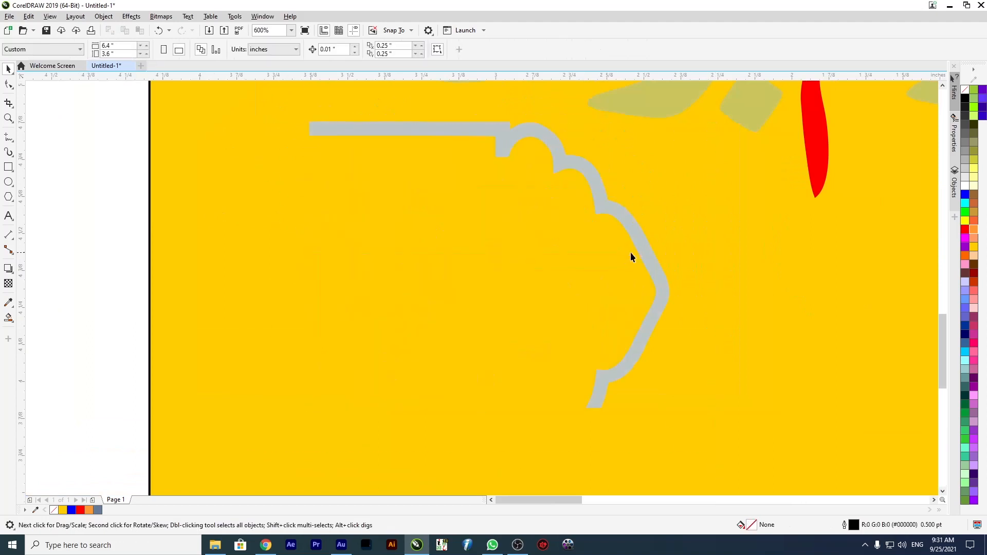
key("ctrl+z")
scroll(331, 223, "down", 4)
scroll(667, 201, "up", 4)
left_click(667, 202)
key("Delete")
scroll(540, 177, "down", 4)
scroll(570, 168, "up", 4)
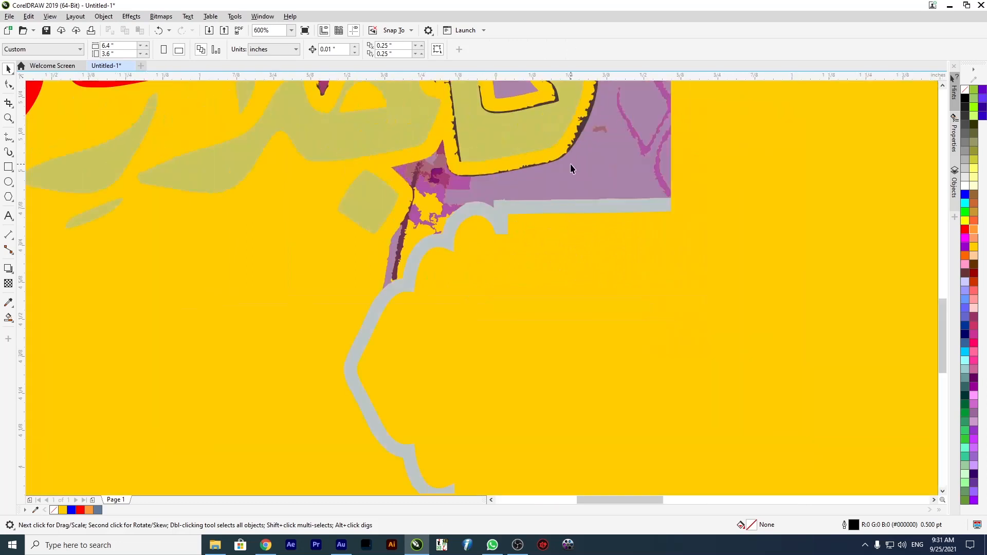
Delete the mauve background around the rightmost letters, the dark contour inside them and the larger purple scraps beneath
left_click(571, 168)
key("Delete")
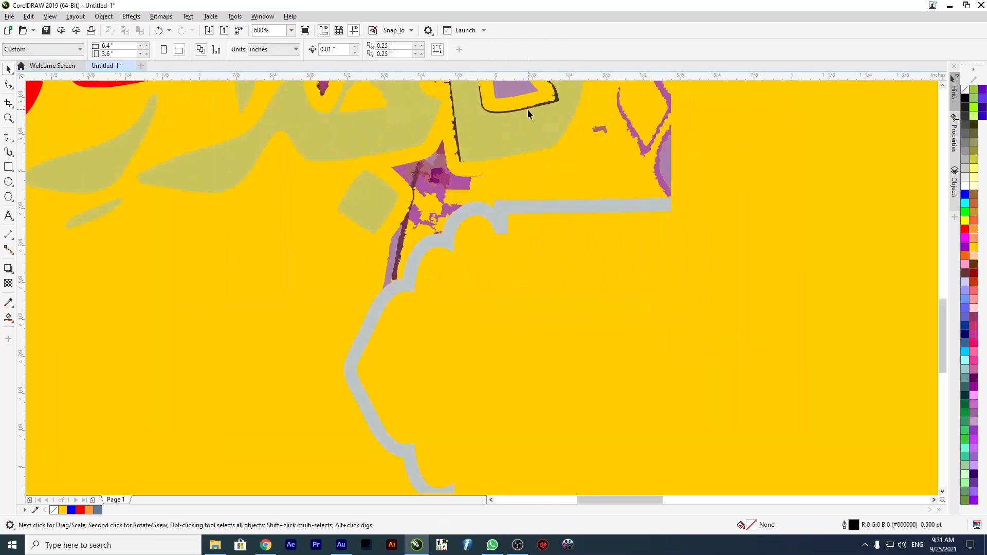
left_click(522, 107)
key("Delete")
left_click(424, 180)
key("Delete")
left_click(409, 173)
key("Delete")
left_click(430, 186)
key("Delete")
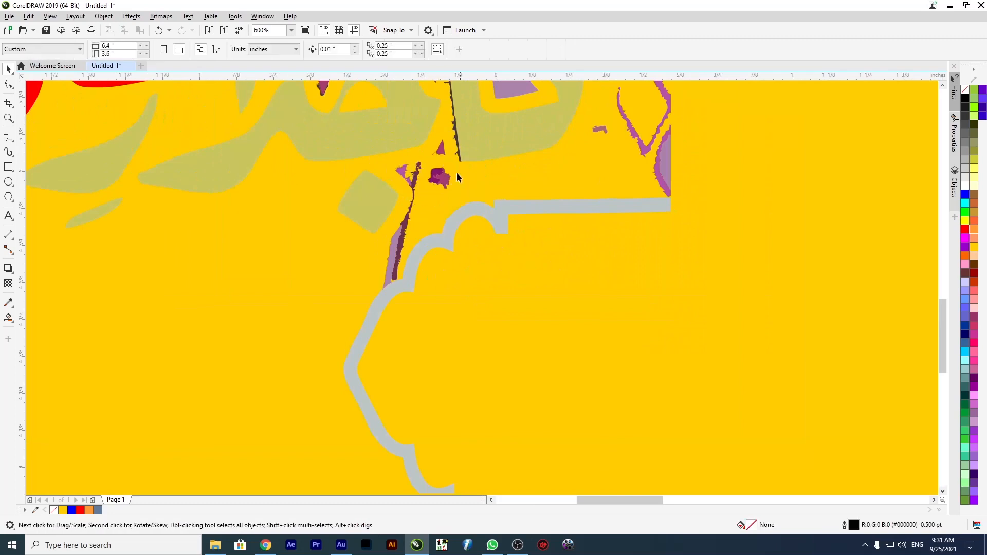
Delete the remaining small purple and dark slivers between the diamond dot and the date panel's gray border
left_click(438, 176)
key("Delete")
left_click(441, 149)
key("Delete")
left_click(442, 177)
key("Delete")
left_click(398, 256)
key("Delete")
left_click(413, 192)
key("Delete")
left_click(403, 171)
key("Delete")
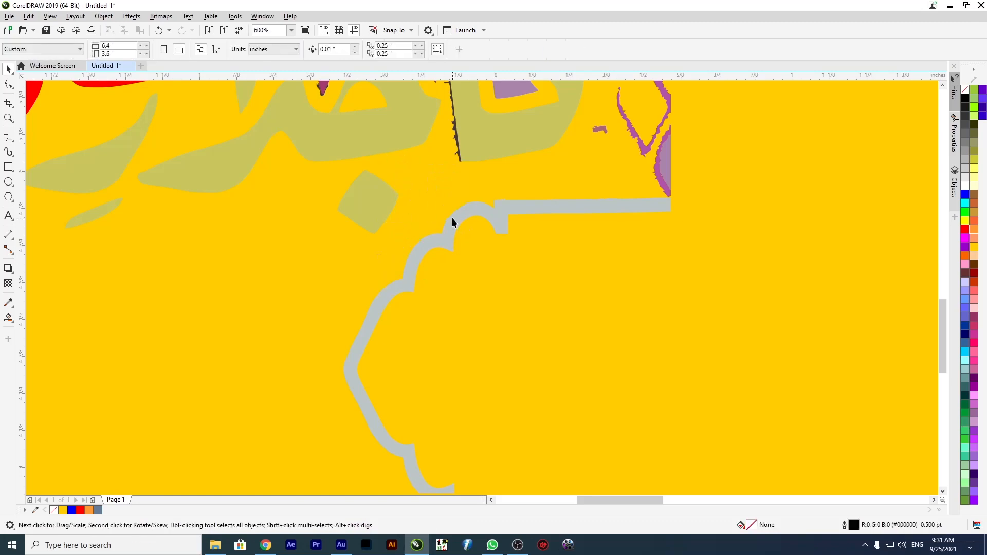
Delete the date panel's gray border and the magenta line fragments along the trace's right edge
left_click(453, 218)
key("Delete")
scroll(554, 186, "down", 2)
scroll(594, 129, "up", 2)
left_click_drag(486, 342, 474, 364)
key("Delete")
left_click(476, 286)
key("Delete")
left_click(502, 194)
key("Delete")
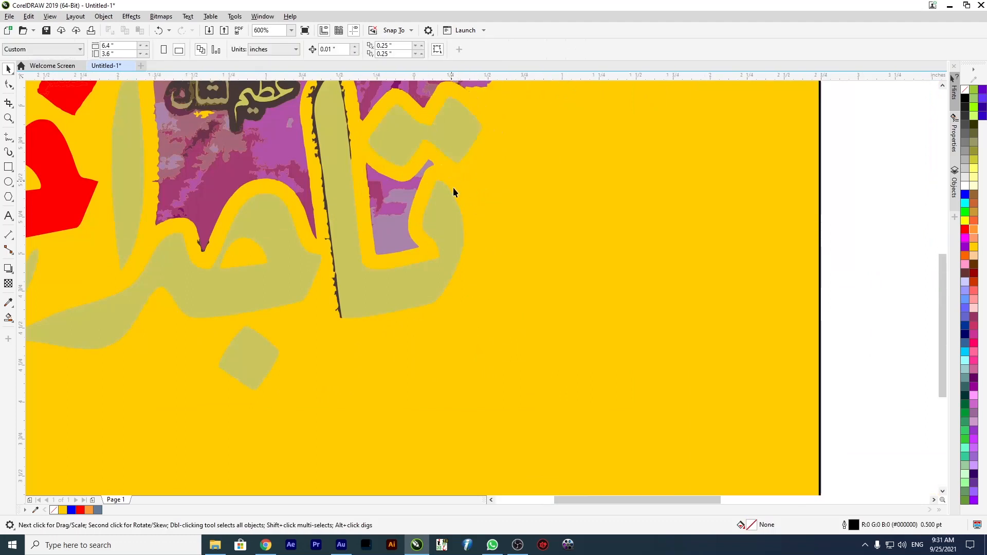
Delete the purple background patch and the zigzag-striped fragments above the rightmost letters
scroll(452, 187, "down", 5)
scroll(441, 164, "up", 5)
left_click(441, 163)
key("Delete")
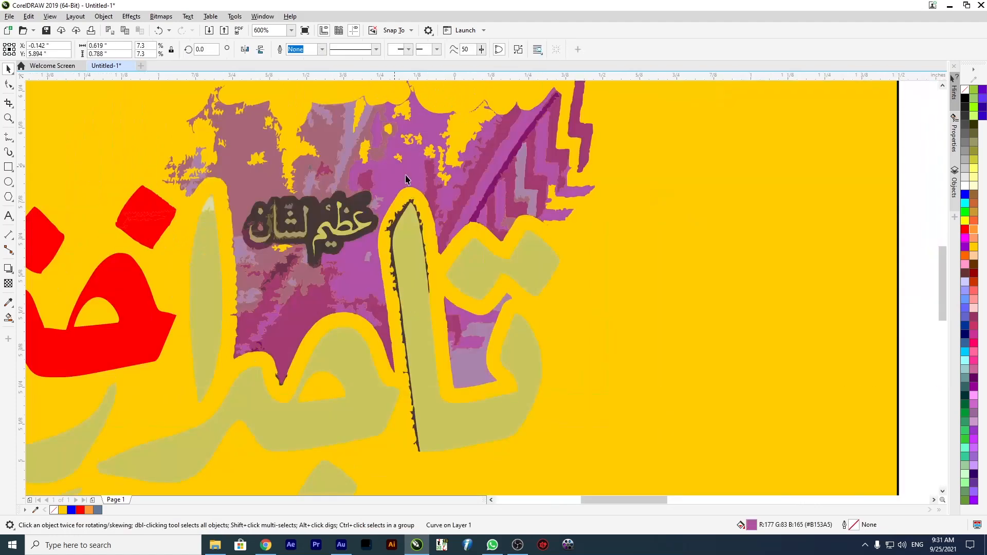
scroll(562, 199, "down", 5)
scroll(581, 179, "up", 5)
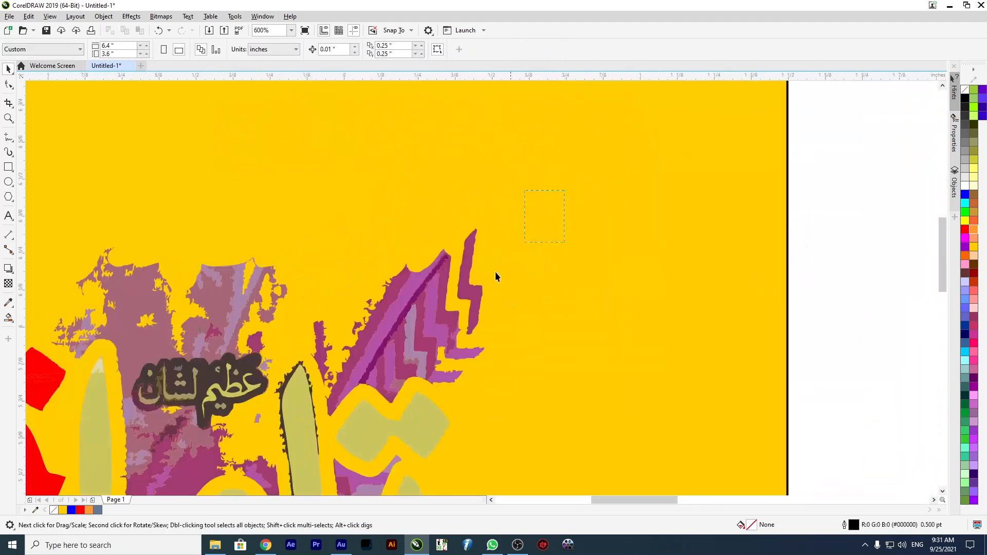
key("Delete")
scroll(377, 283, "down", 2)
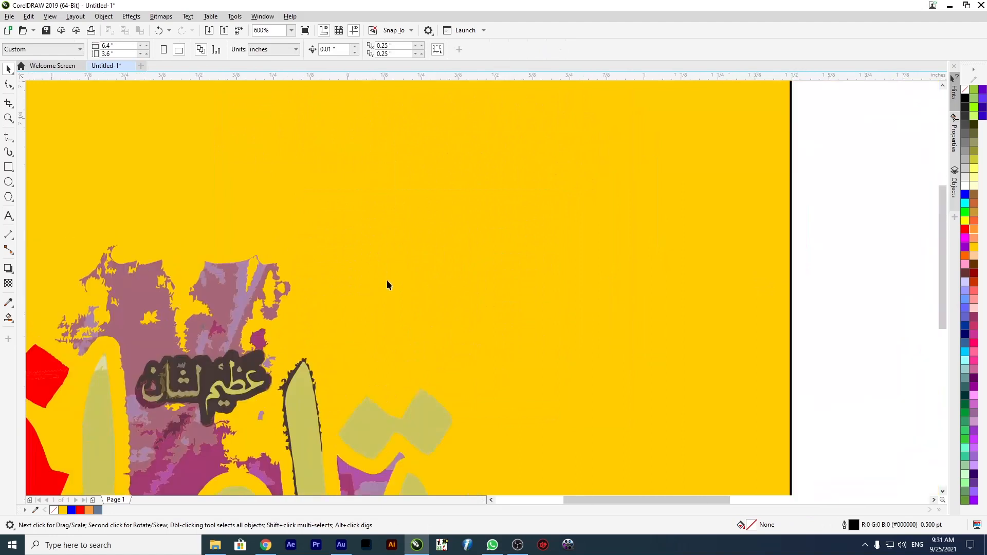
scroll(273, 327, "up", 3)
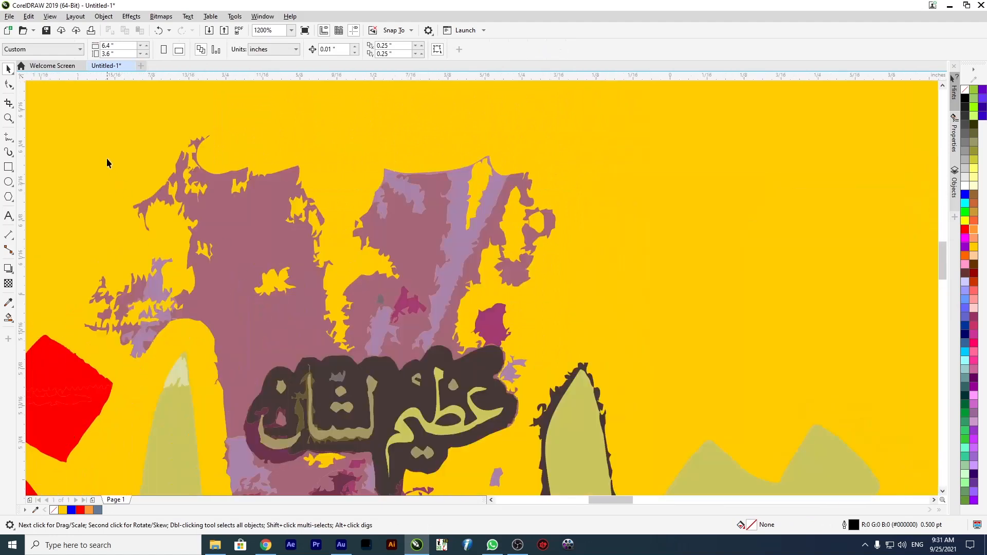
Delete the mauve and magenta patches above the small two-word caption together with its dark backing shape
left_click(297, 265)
key("Delete")
left_click(427, 323)
key("Delete")
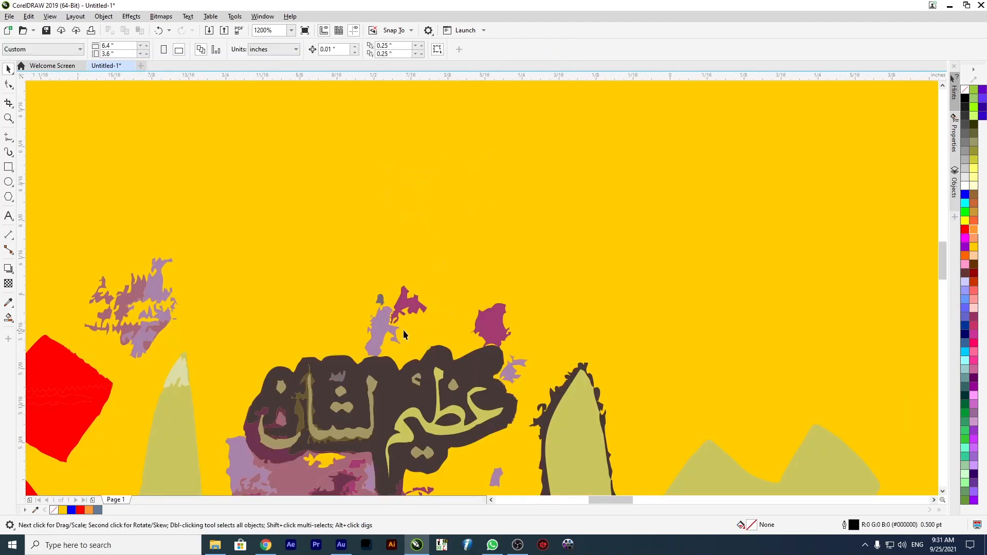
left_click(398, 309)
key("Delete")
left_click(474, 326)
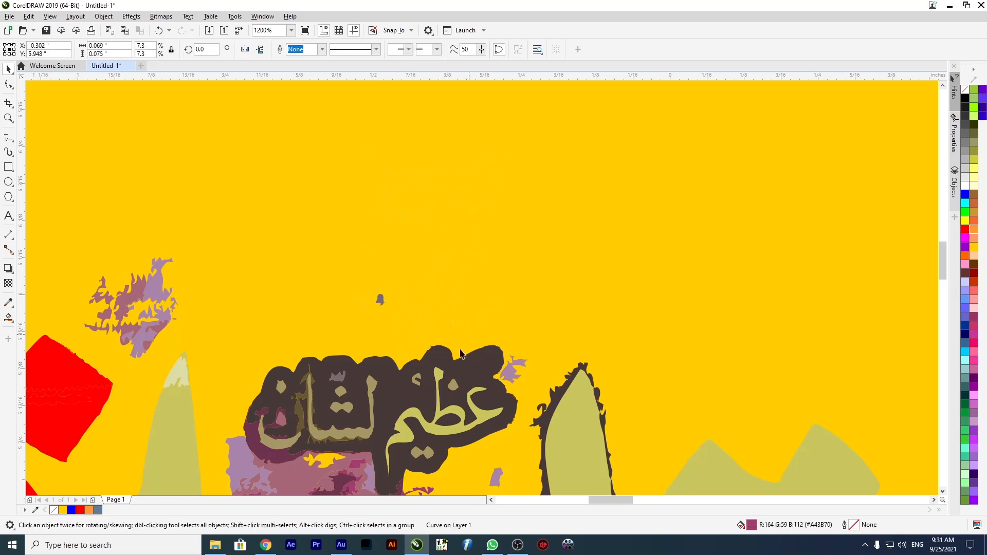
key("Delete")
left_click(453, 366)
key("Delete")
scroll(421, 257, "down", 2)
scroll(411, 304, "up", 2)
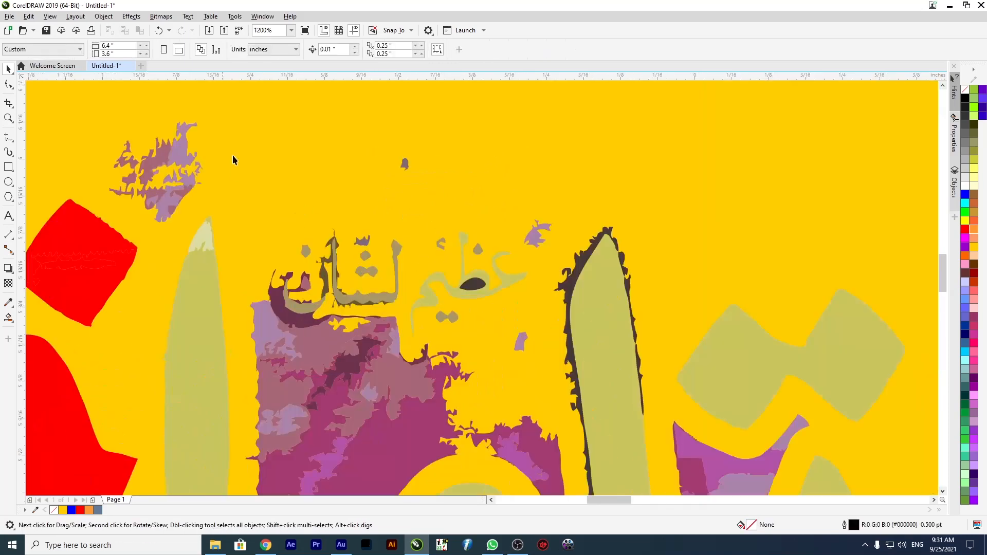
Delete the loose scraps around the small caption and the large purple background shapes beneath it
scroll(252, 194, "down", 2)
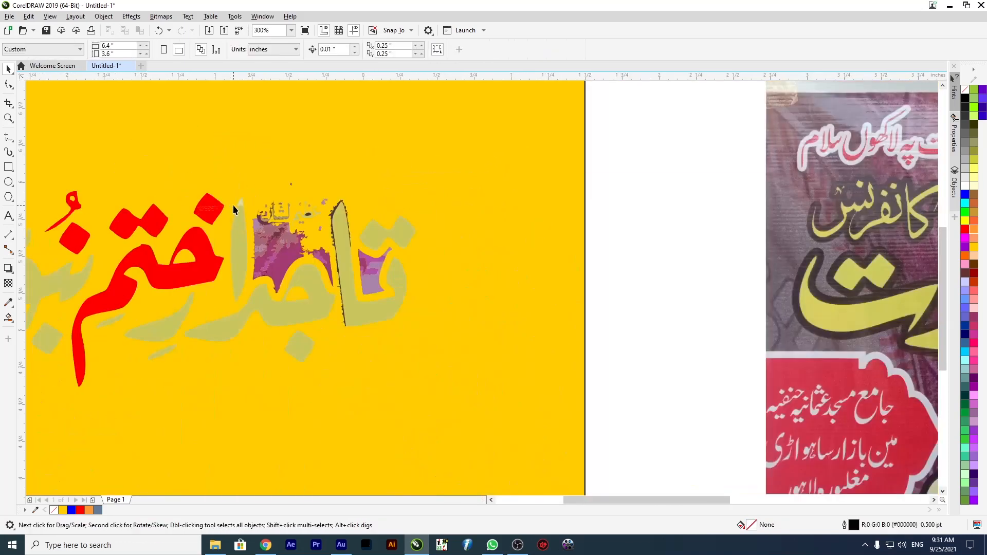
scroll(287, 202, "up", 1)
left_click_drag(392, 262, 393, 264)
key("Delete")
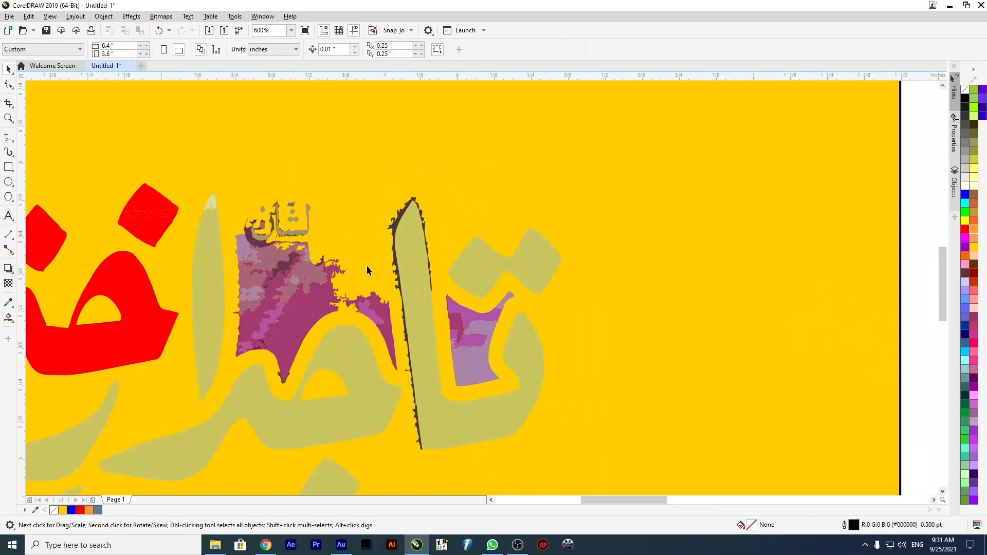
left_click(288, 318)
key("Delete")
left_click(287, 295)
key("Delete")
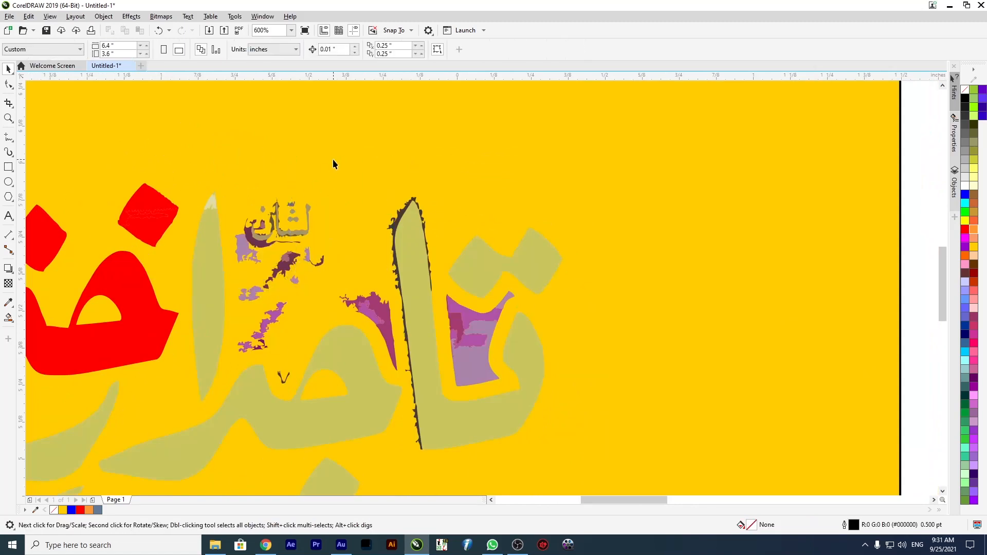
Delete the rest of the small caption and the leftover purple and dark scraps above the middle letters
left_click_drag(240, 334, 240, 335)
key("Delete")
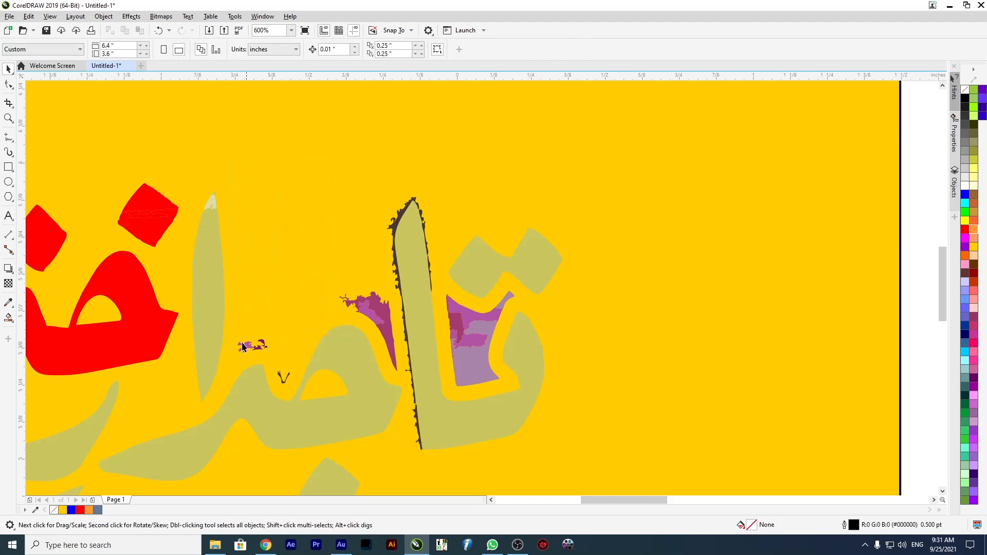
left_click(248, 347)
key("Delete")
left_click(283, 378)
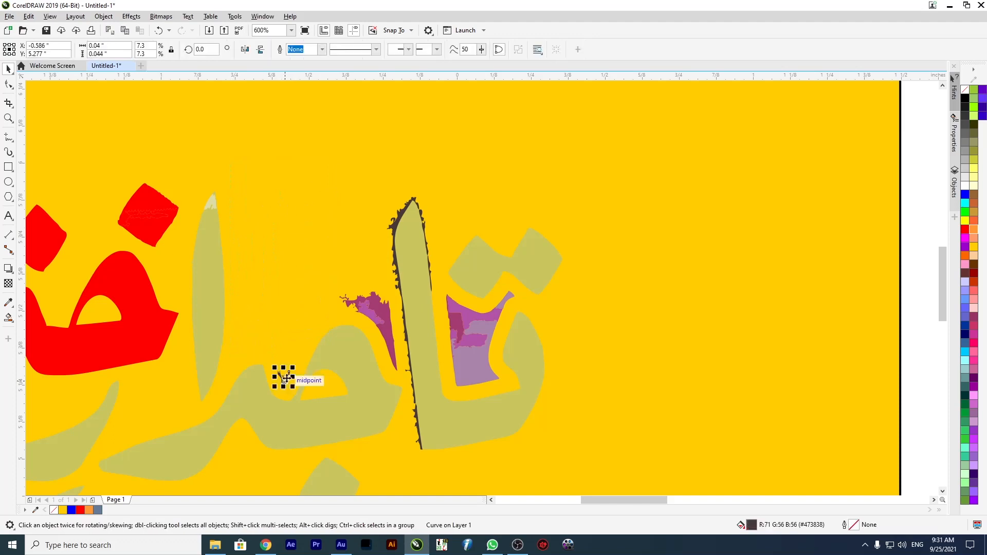
key("Delete")
Delete the purple patch beside the tall stroke of the first word and the ragged dark outline around that stroke
left_click(373, 303)
key("Delete")
left_click(390, 220)
key("Delete")
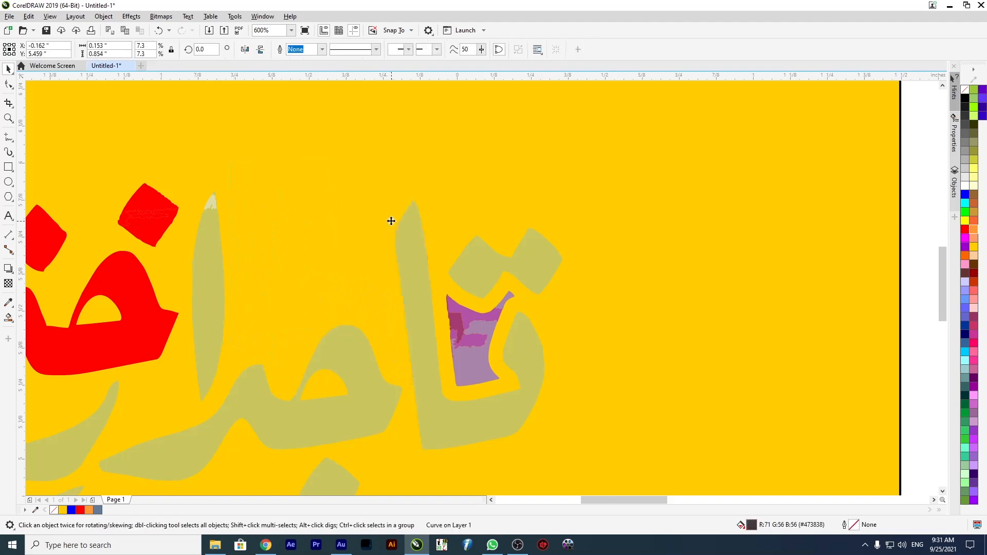
Delete the magenta and mauve fragments enclosed by the first letter of the lettering
left_click(457, 307)
key("Delete")
left_click(459, 330)
key("Delete")
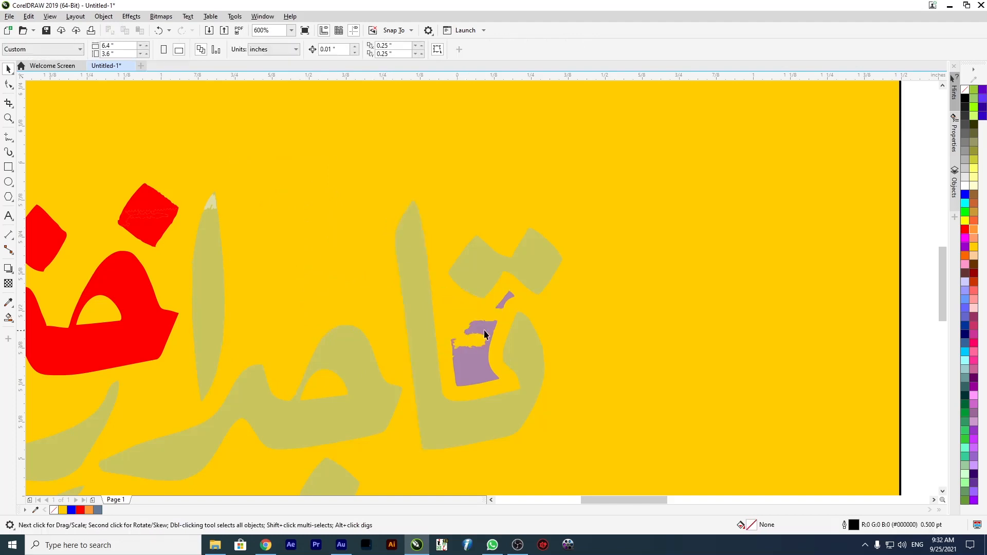
left_click(484, 329)
key("Delete")
left_click(503, 300)
key("Delete")
Select all the pieces of the lettering on the yellow panel and fill them with black
scroll(478, 274, "down", 3)
scroll(449, 278, "up", 2)
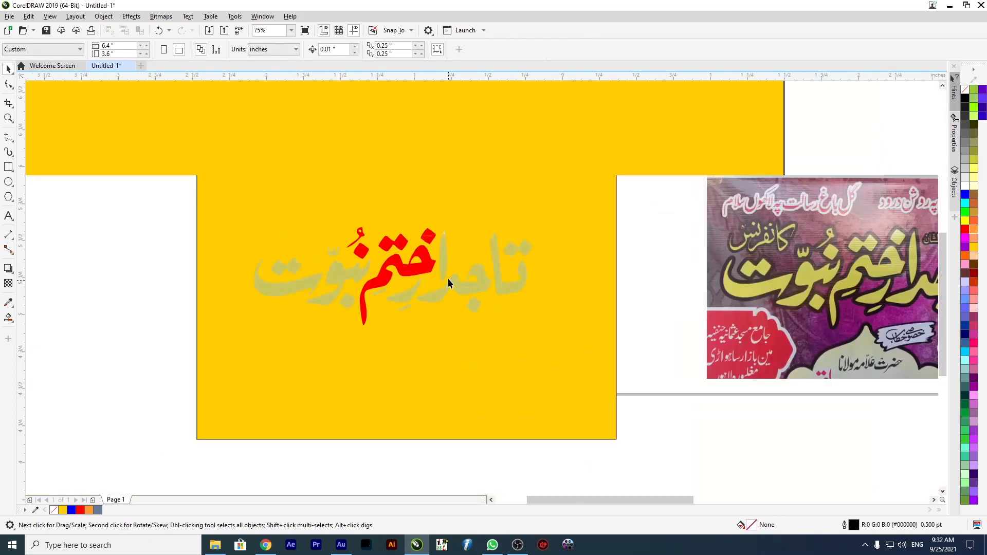
scroll(511, 323, "down", 1)
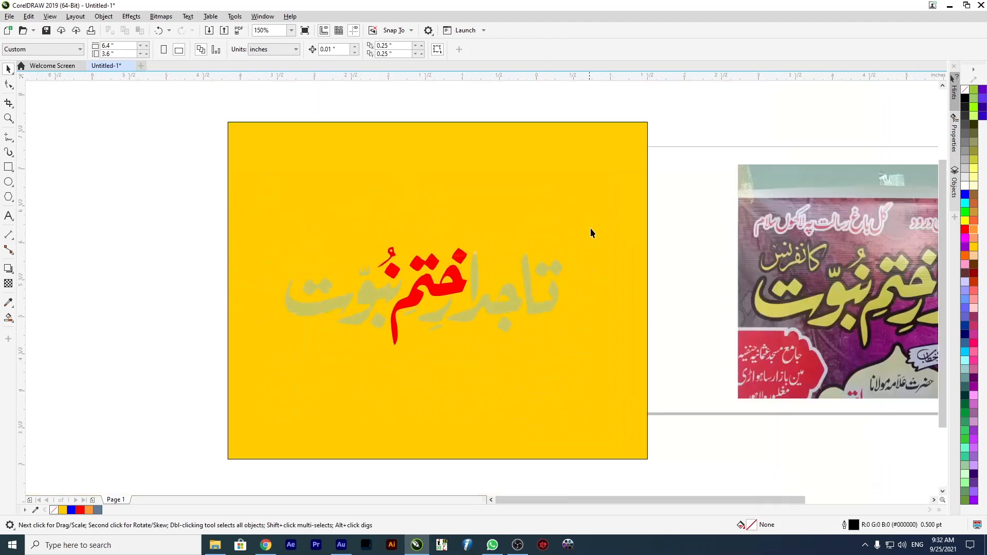
left_click_drag(290, 369, 291, 370)
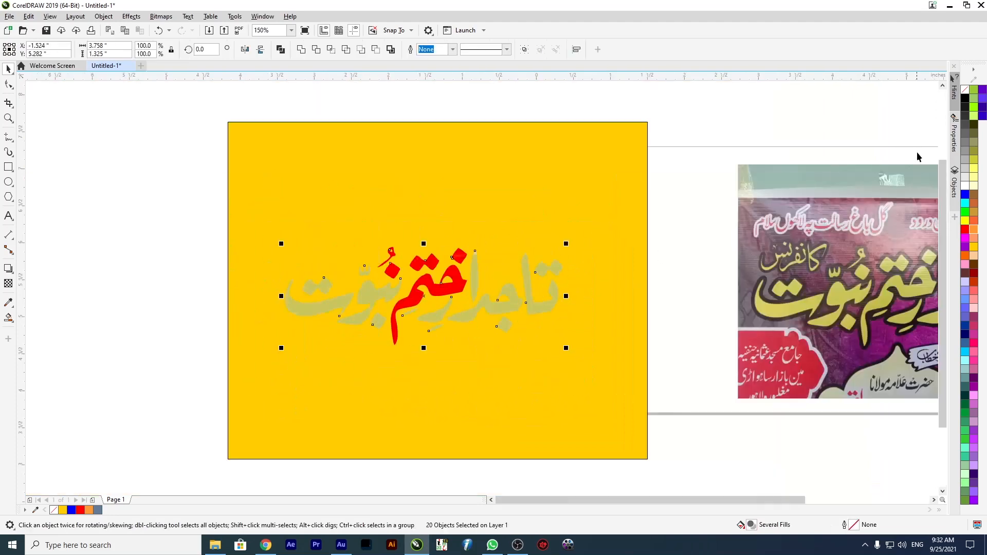
left_click(965, 99)
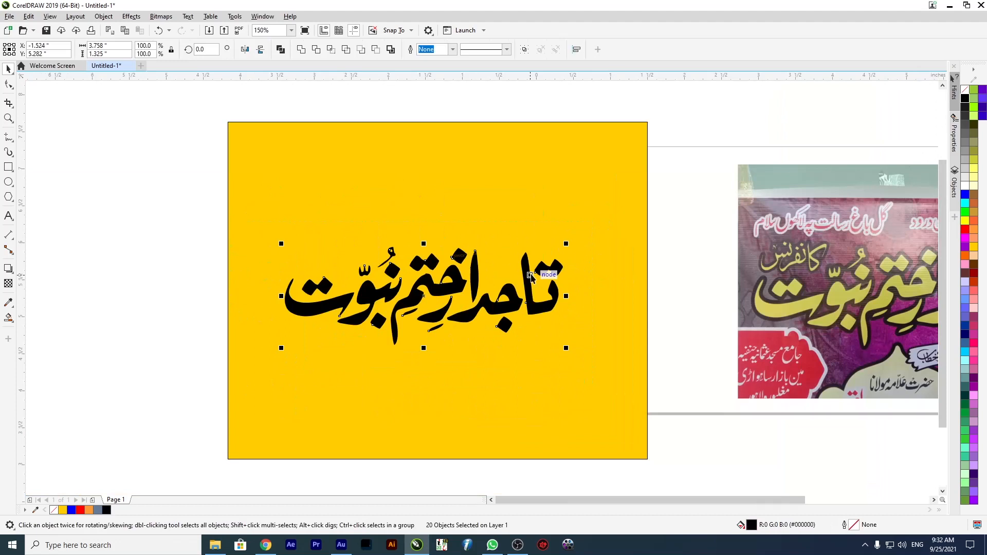
Convert the selected black lettering to a 300 dpi RGB Color (24-bit) bitmap with anti-aliasing and transparent background
scroll(429, 274, "up", 2)
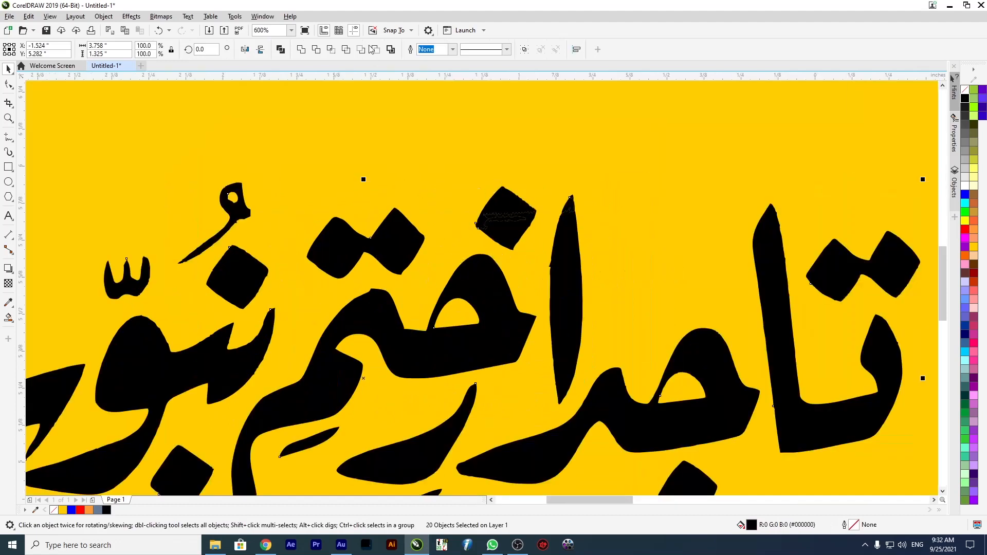
left_click(153, 19)
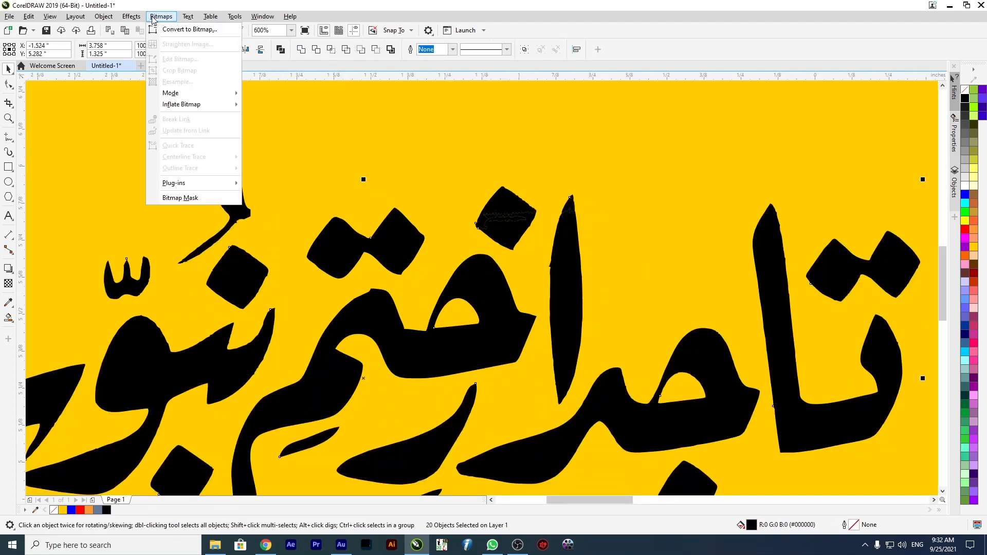
left_click(188, 30)
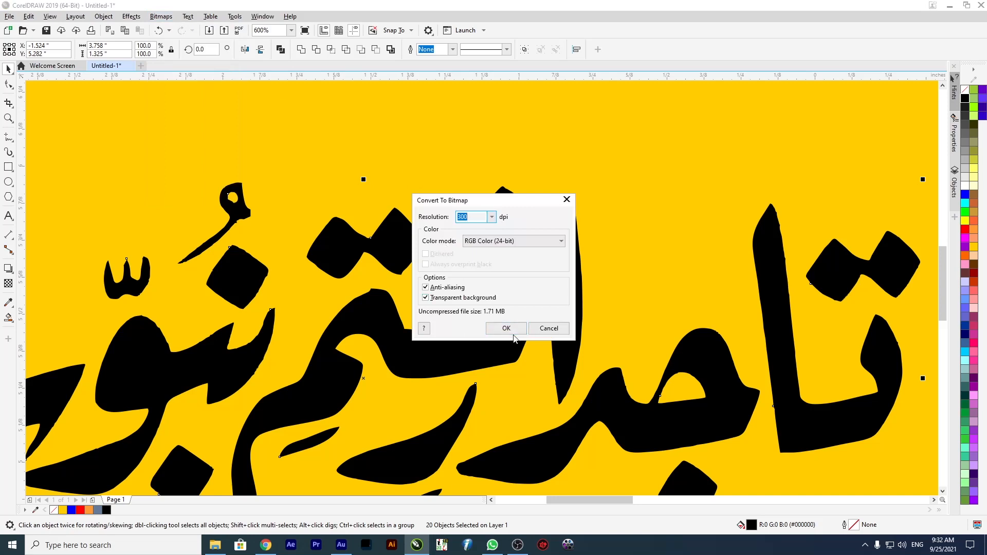
left_click(506, 329)
Try a Quick Trace of the lettering bitmap, move the traced copy aside and delete it
scroll(516, 331, "down", 4)
scroll(516, 331, "up", 3)
scroll(511, 283, "down", 1)
left_click(311, 49)
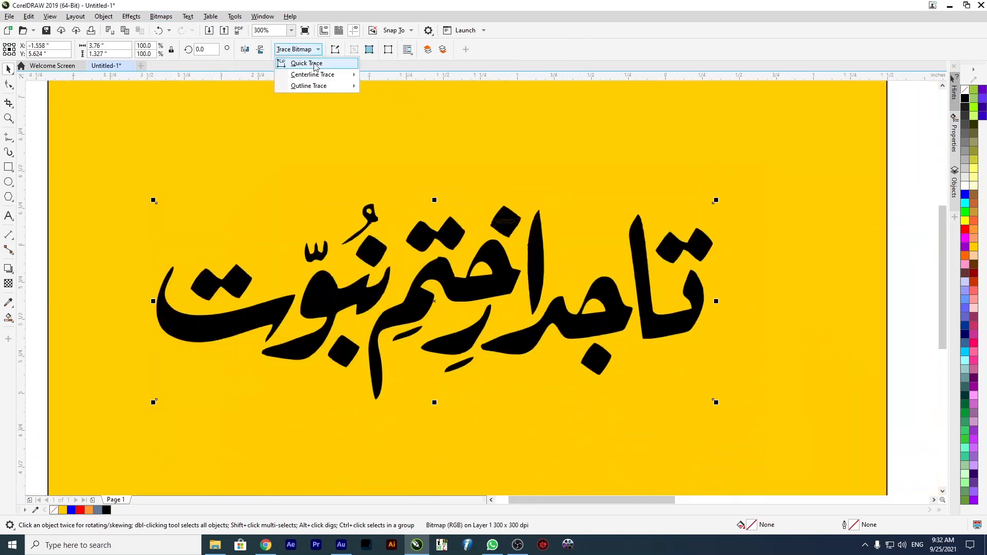
mouse_move(308, 86)
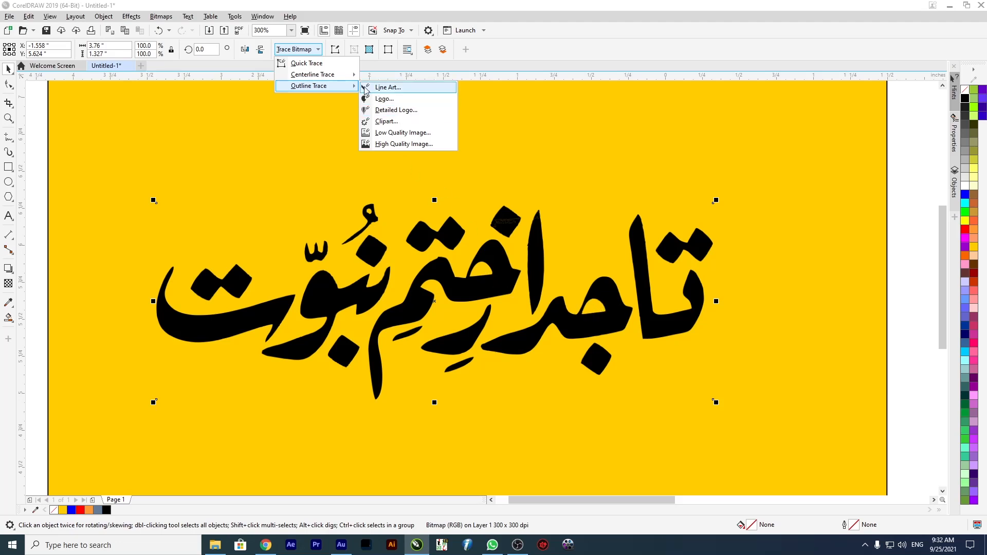
left_click(299, 63)
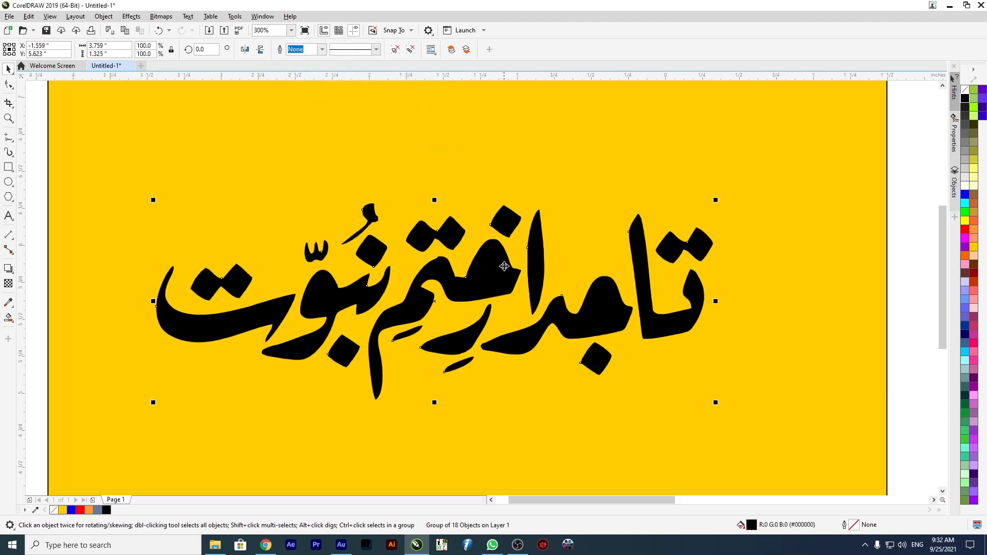
scroll(509, 268, "down", 2)
left_click_drag(506, 265, 516, 351)
key("Delete")
Trace the black lettering bitmap with the Line Art outline trace in RGB with one colour
left_click_drag(300, 194, 563, 337)
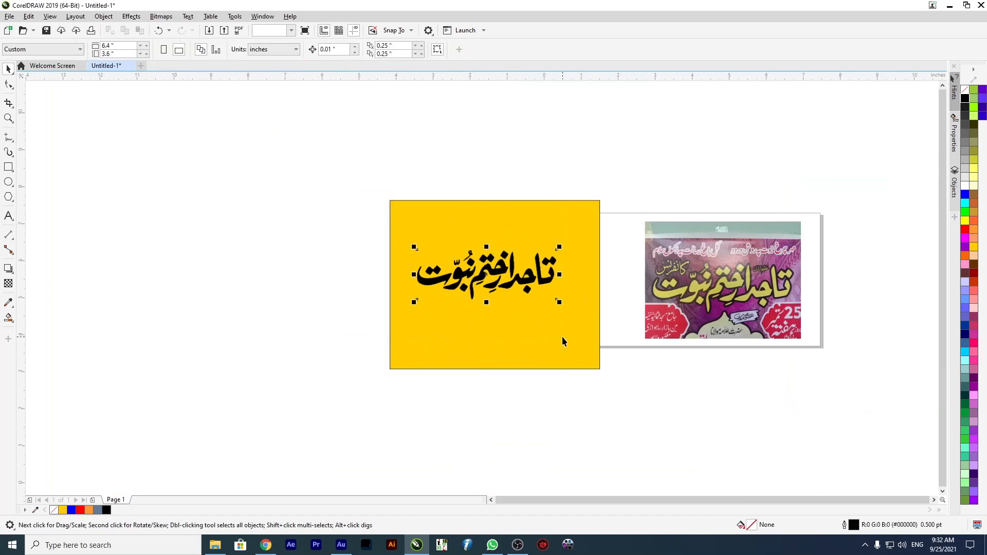
left_click(303, 49)
mouse_move(354, 86)
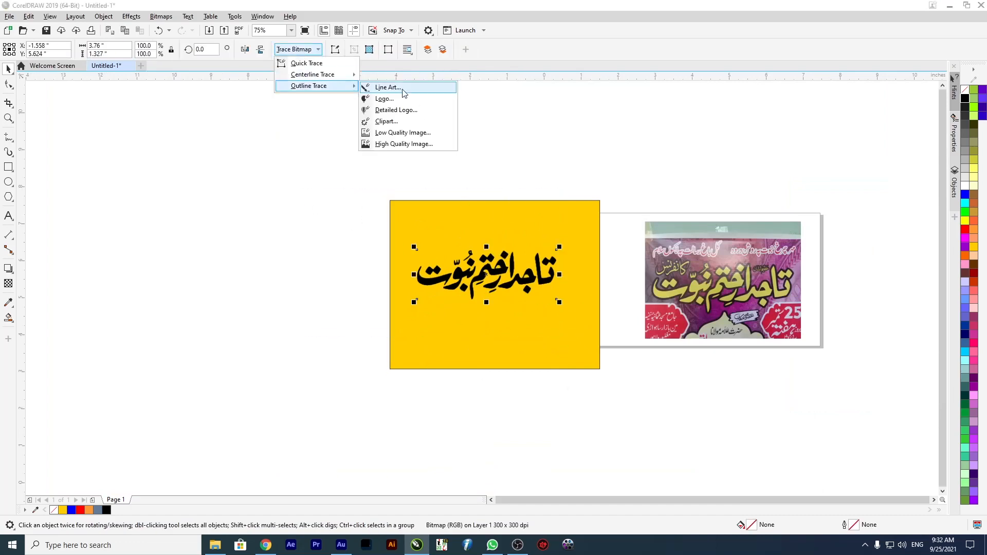
left_click(404, 93)
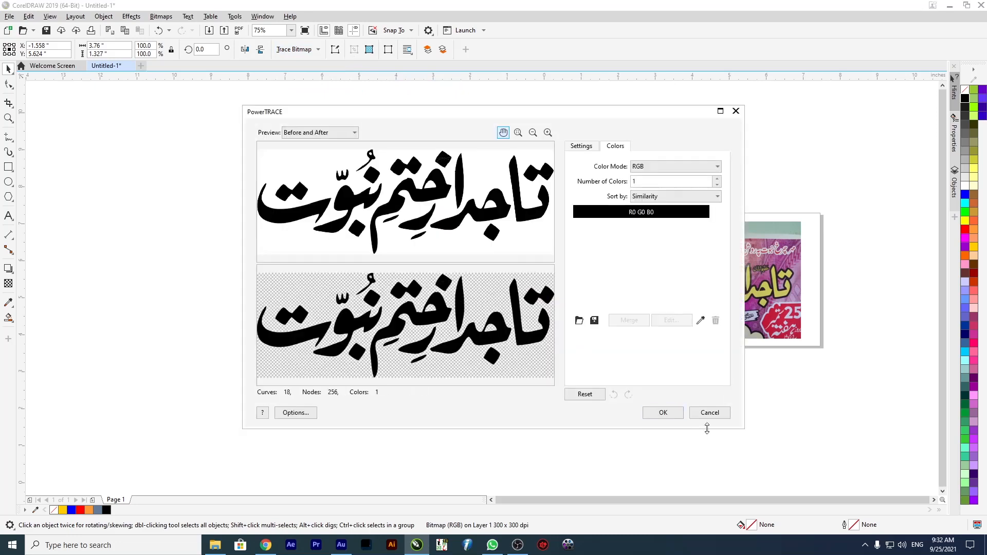
left_click(660, 412)
Move the traced lettering off its source bitmap and delete the bitmap
scroll(491, 271, "up", 2)
left_click_drag(491, 268, 493, 401)
scroll(505, 311, "down", 2)
mouse_move(503, 330)
left_mouse_down()
mouse_move(511, 223)
mouse_move(506, 322)
left_mouse_up()
left_click(500, 303)
key("Delete")
Ungroup the traced lettering into separate letter shapes and clear the selection
scroll(515, 319, "up", 1)
left_click(410, 51)
left_click(176, 206)
Try to move the letters of تاجدار up and away from the other words, and undo the move
scroll(617, 278, "up", 2)
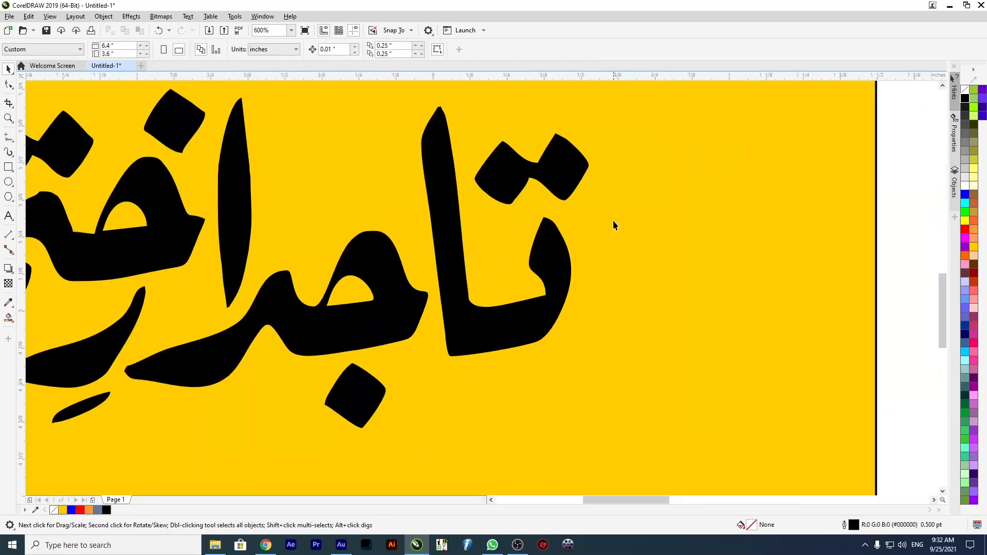
scroll(612, 221, "down", 2)
scroll(606, 275, "up", 1)
left_click_drag(407, 382, 389, 414)
left_click(401, 322, "shift")
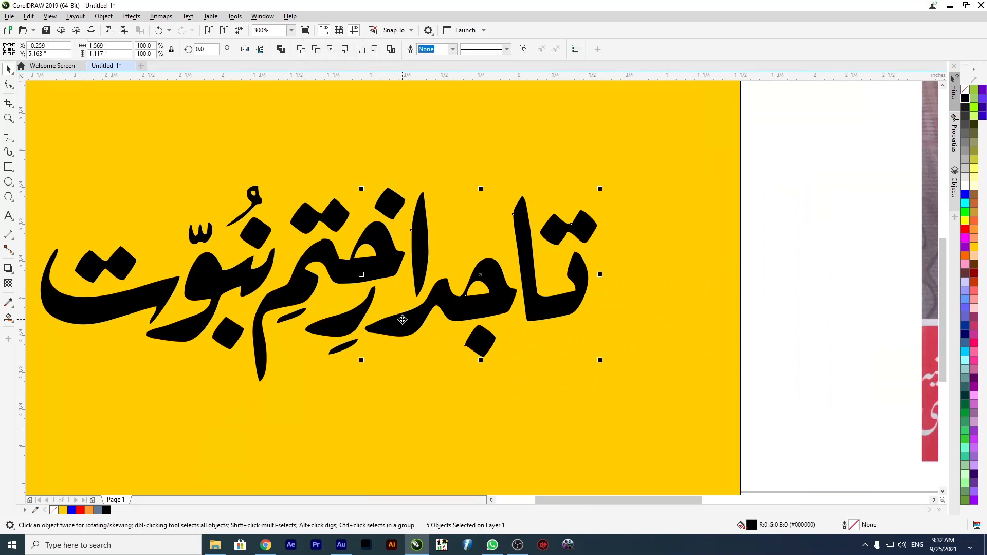
scroll(465, 331, "down", 2)
left_click_drag(461, 323, 409, 280)
key("ctrl+z")
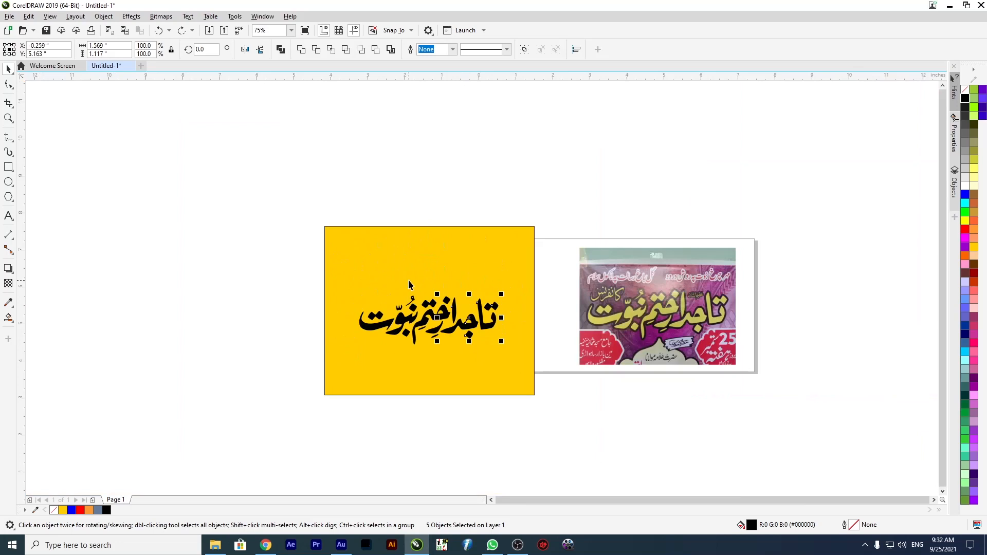
key("Escape")
Select all the letters and the small mark of تاجدارِ and move them above the remaining words
scroll(464, 311, "up", 1)
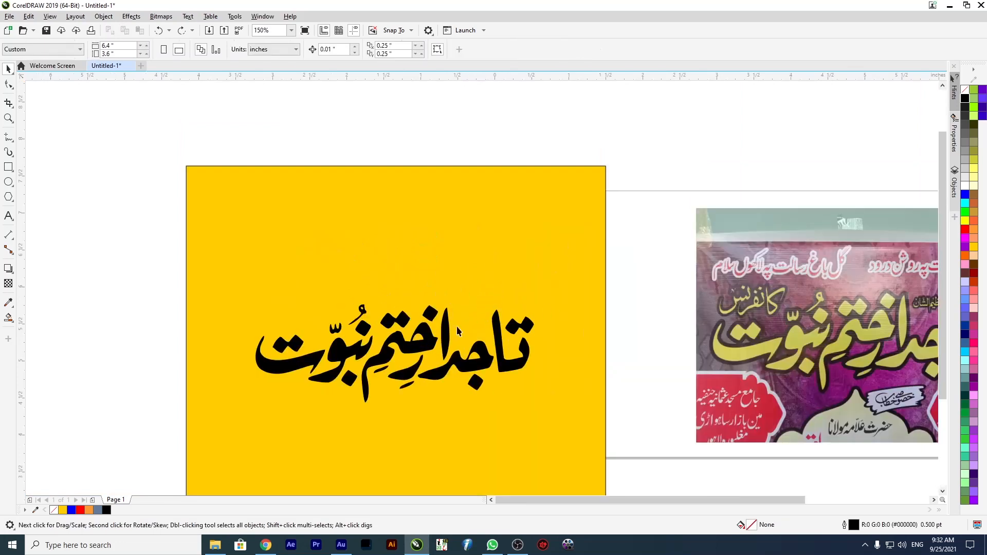
left_click(443, 343)
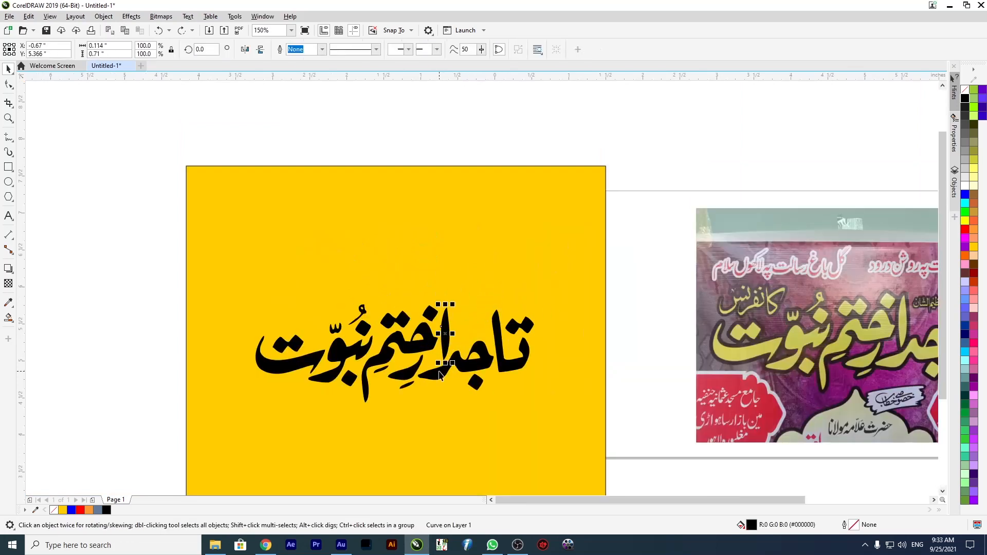
left_click_drag(571, 289, 448, 433)
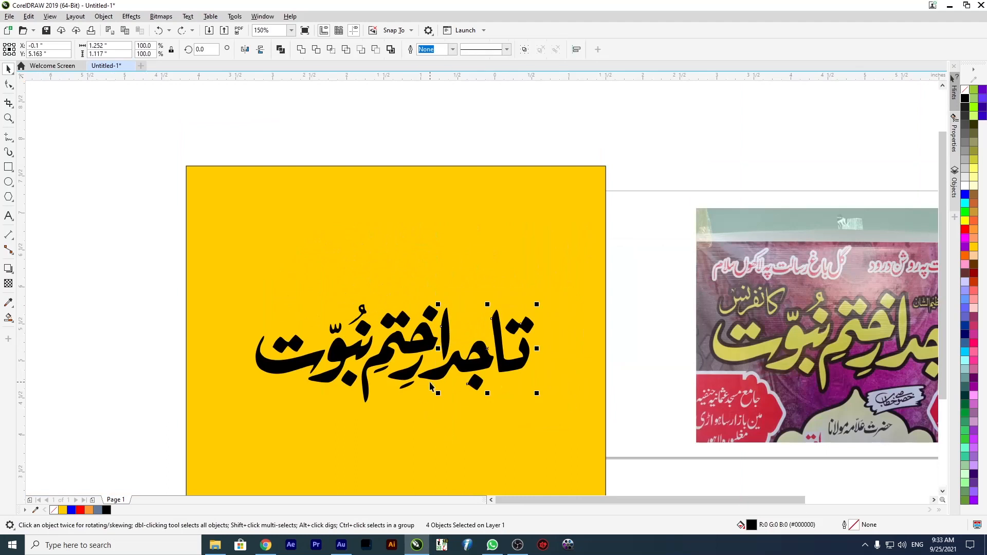
left_click(399, 384, "shift")
left_click(399, 377, "shift")
left_click(408, 373, "shift")
left_click_drag(411, 369, 360, 264)
Reposition the raised word تاجدارِ just above ختمِ نبوّت and enlarge it to about 1.856 by 1.163 inches
left_click(349, 293)
left_click_drag(280, 191, 516, 309)
left_click_drag(400, 264, 385, 297)
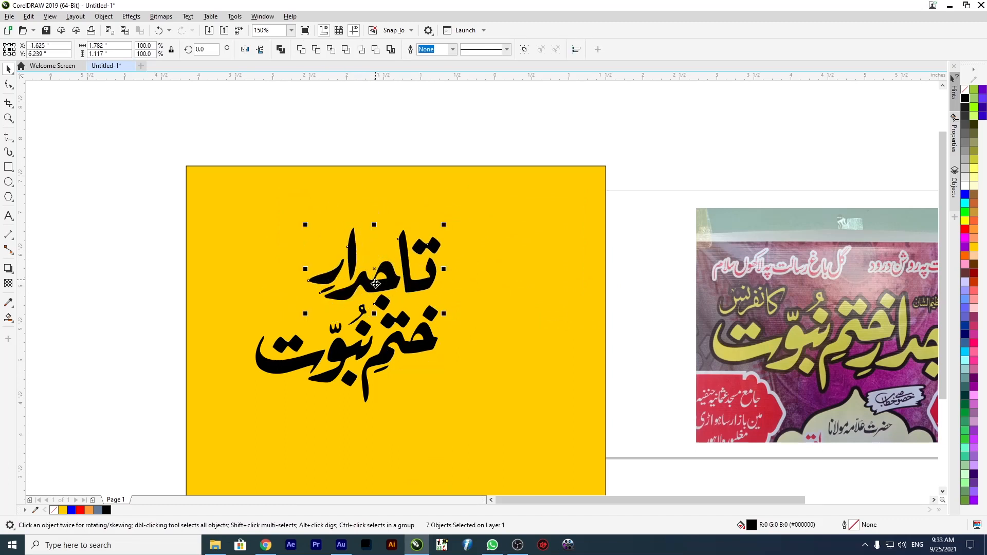
key("Left")
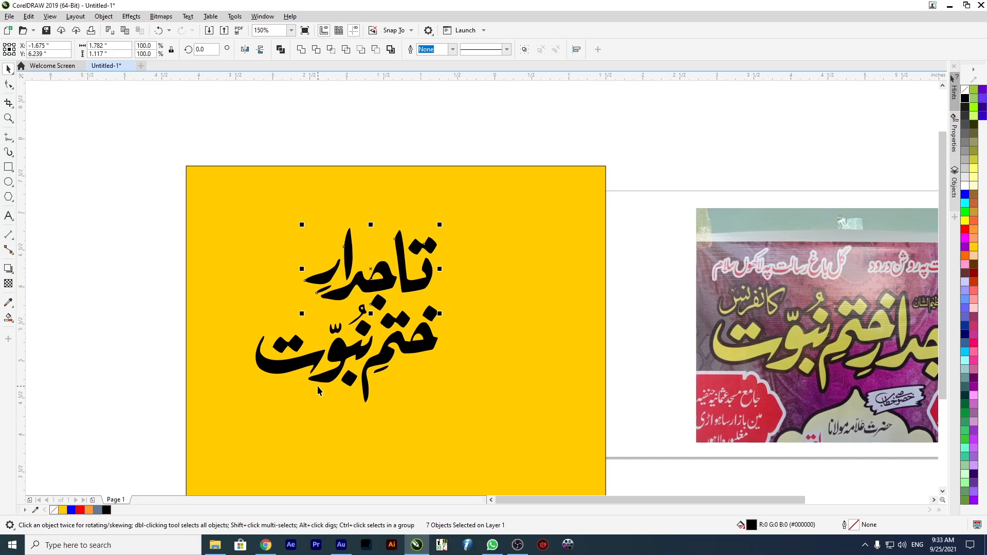
left_click_drag(302, 312, 297, 315)
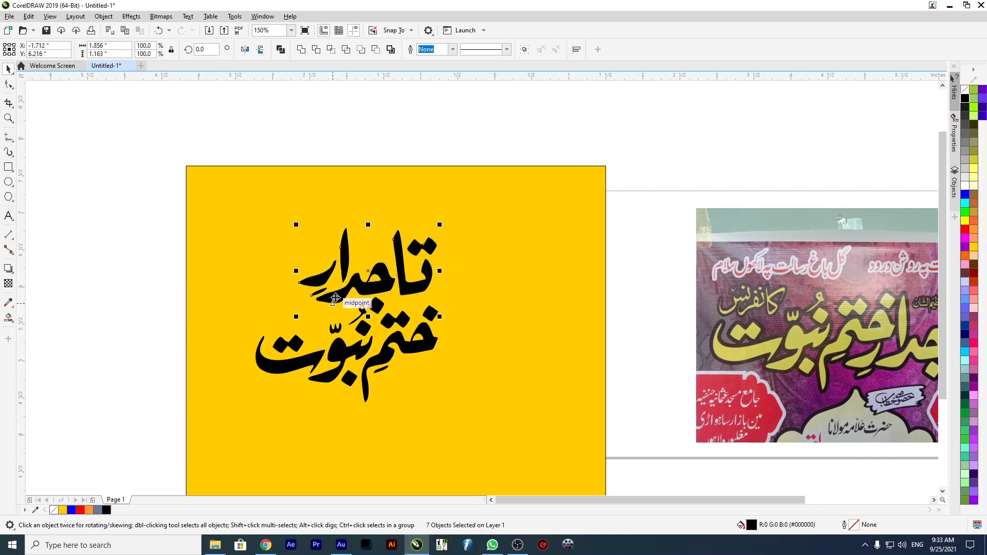
Fill the whole two-line lettering with red and move it toward the right side of the yellow panel
left_click_drag(233, 204, 533, 428)
left_click(965, 229)
left_click_drag(406, 349, 488, 332)
Compare the rebuilt red lettering with the original wording in the banner photo
scroll(488, 332, "down", 4)
scroll(485, 333, "up", 4)
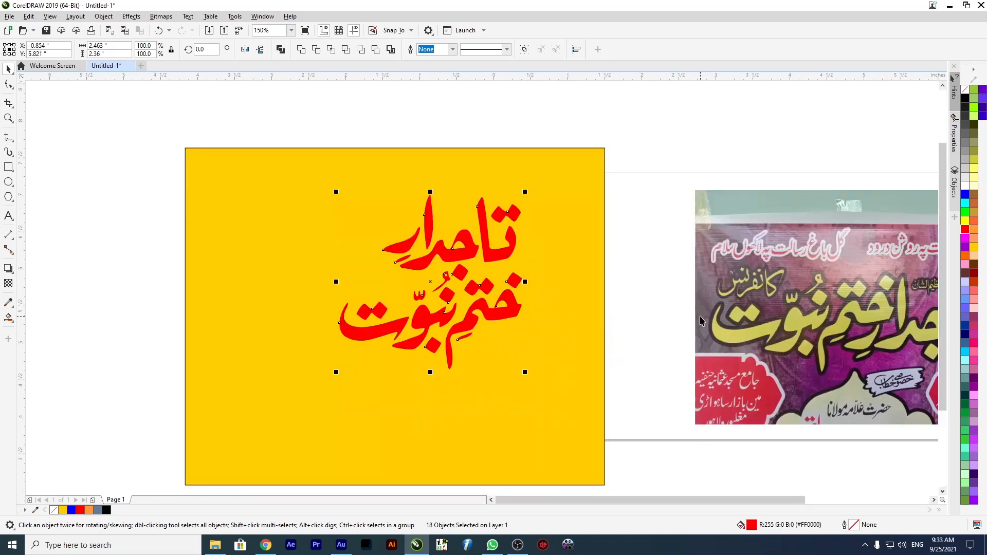
scroll(424, 277, "down", 4)
scroll(409, 268, "up", 2)
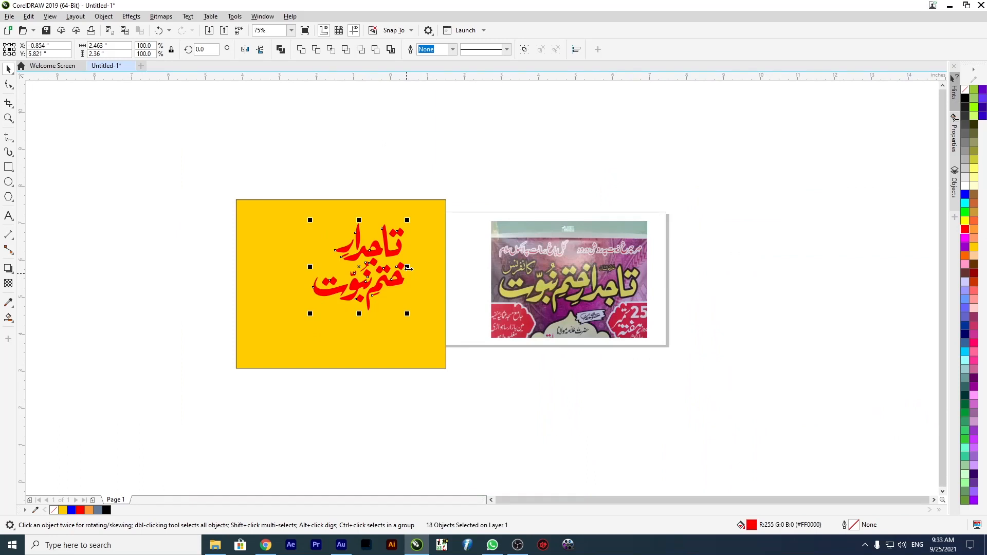
scroll(558, 296, "up", 4)
scroll(558, 295, "down", 4)
scroll(527, 242, "up", 4)
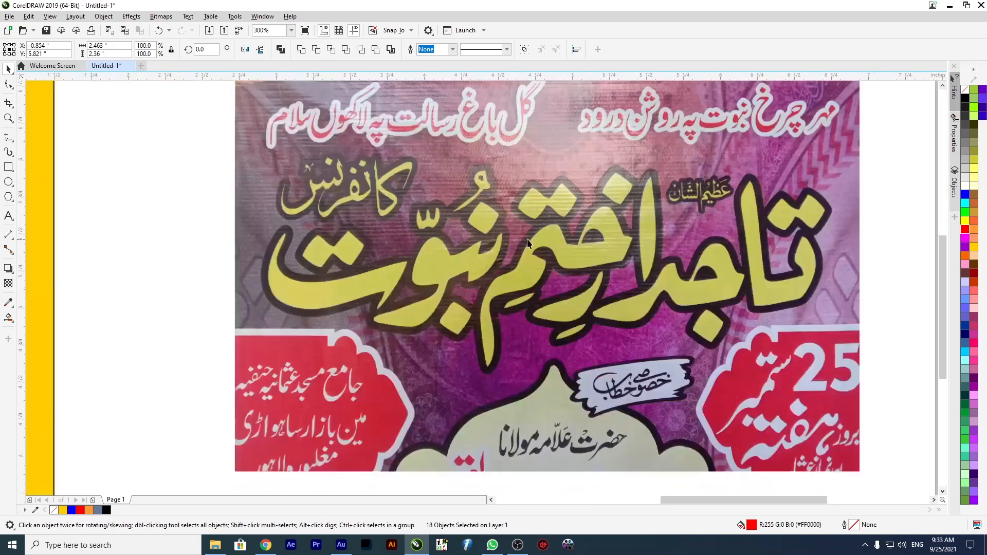
scroll(526, 243, "down", 4)
Select the banner photo and move it slightly lower on the page
left_click(467, 157)
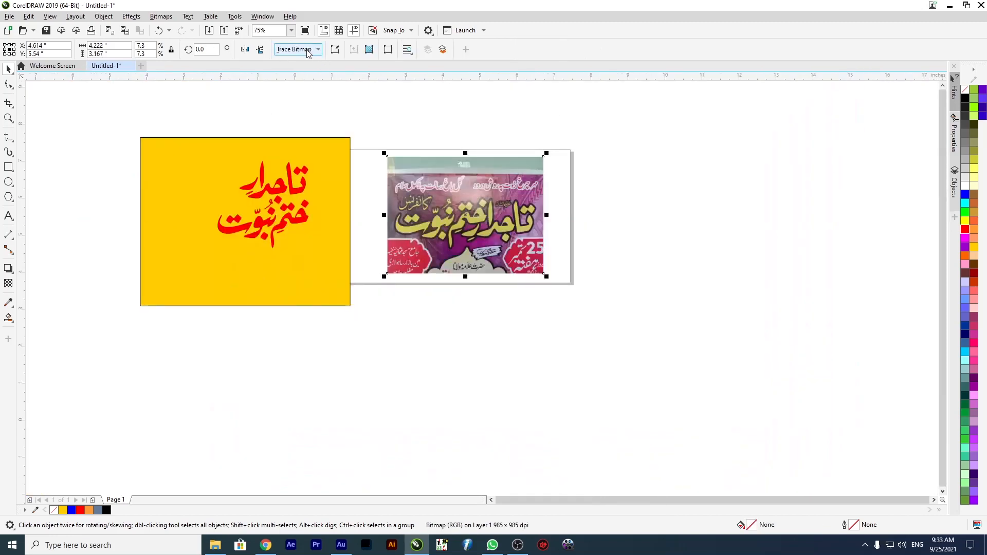
scroll(465, 229, "up", 4)
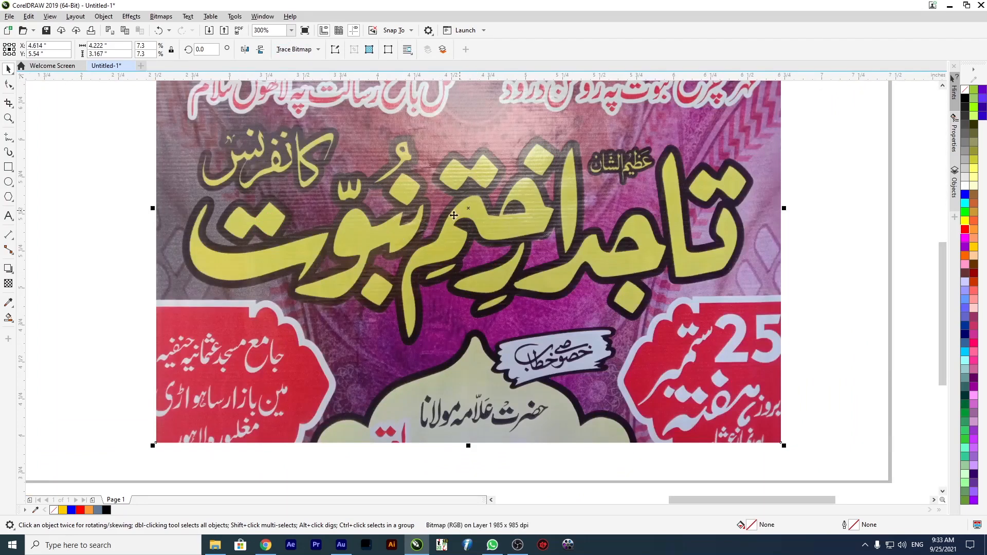
scroll(466, 207, "down", 4)
scroll(443, 244, "up", 2)
left_click_drag(443, 244, 437, 263)
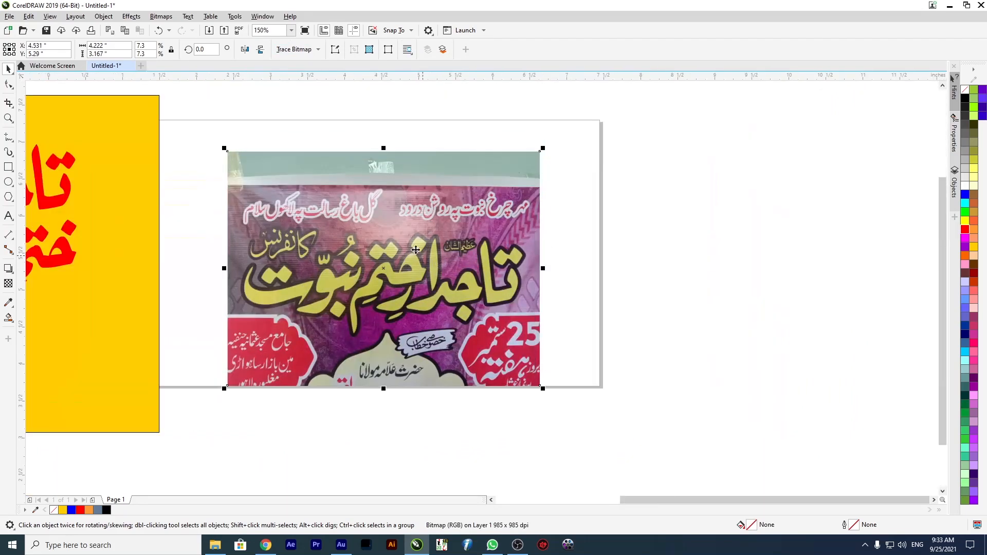
Move the banner photo further down over the page's lower edge, to about X 4.802 and Y 4.901 inches
scroll(174, 202, "down", 6)
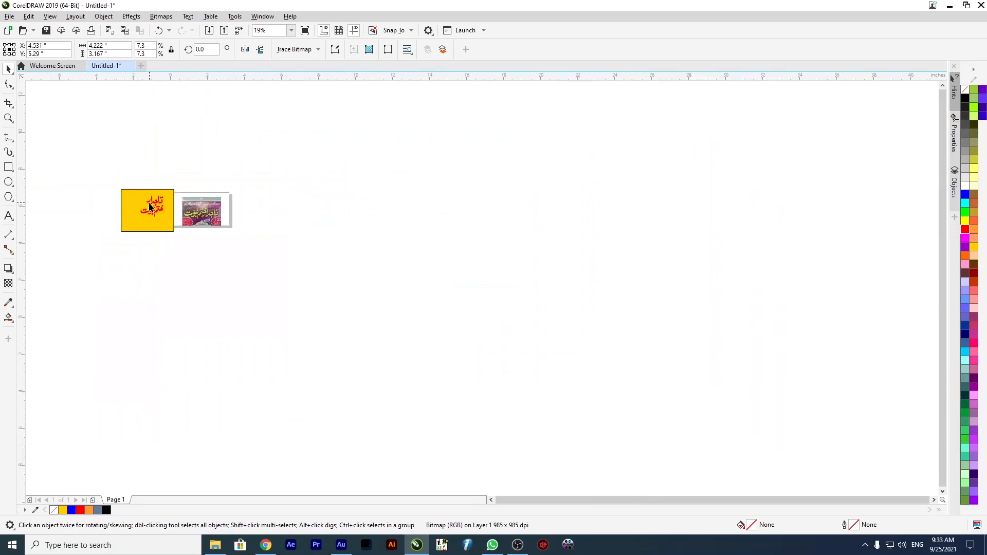
scroll(149, 207, "up", 4)
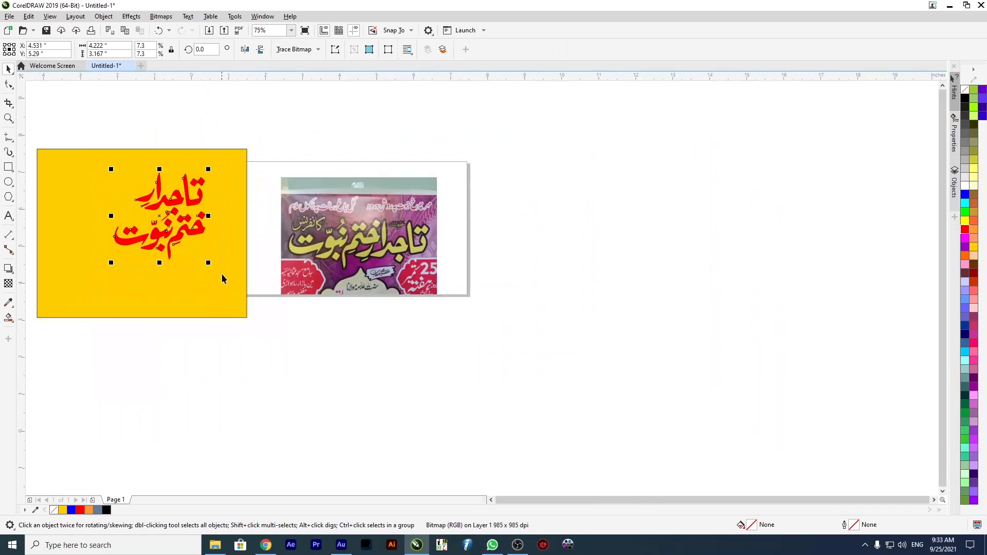
key("Escape")
scroll(329, 255, "up", 2)
scroll(544, 232, "down", 2)
scroll(529, 224, "up", 2)
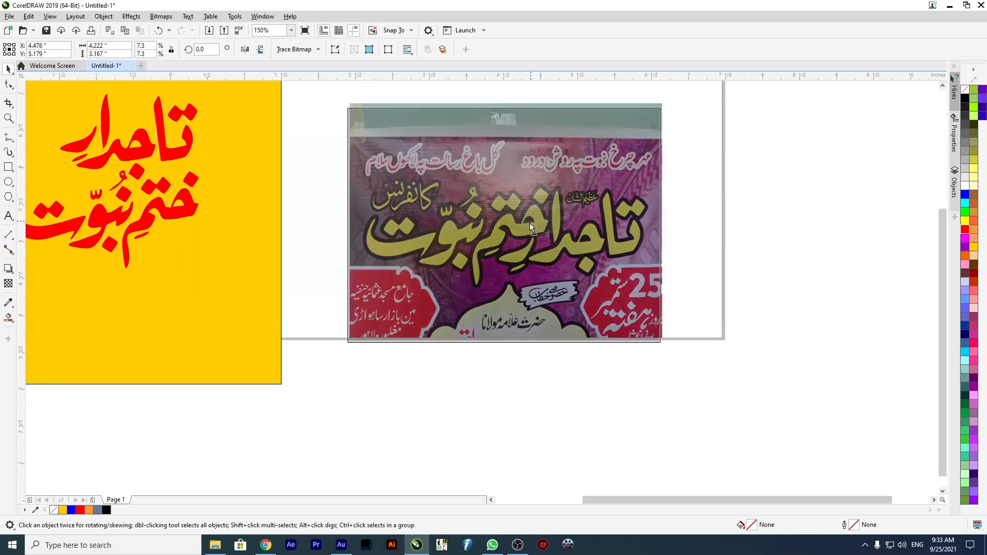
left_click(530, 224)
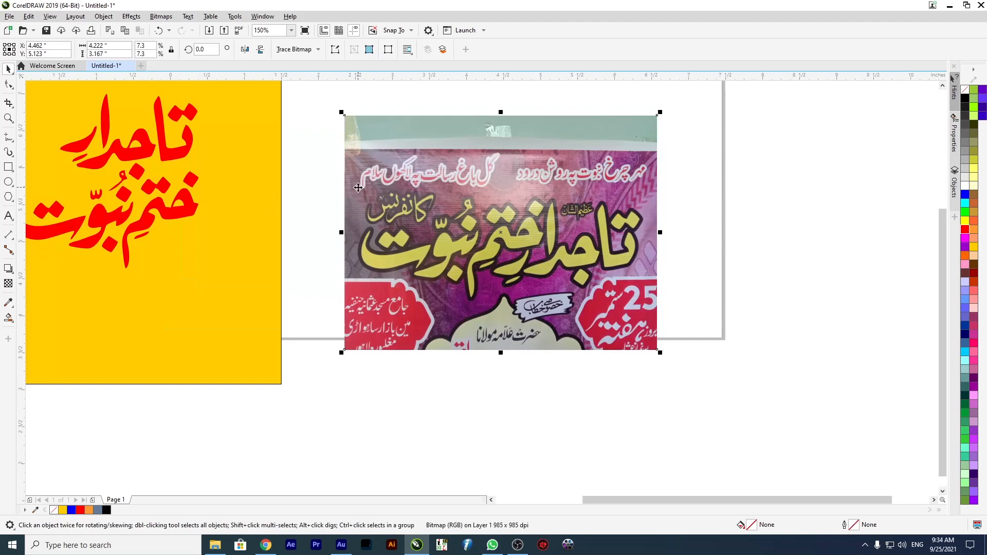
left_click_drag(446, 195, 472, 212)
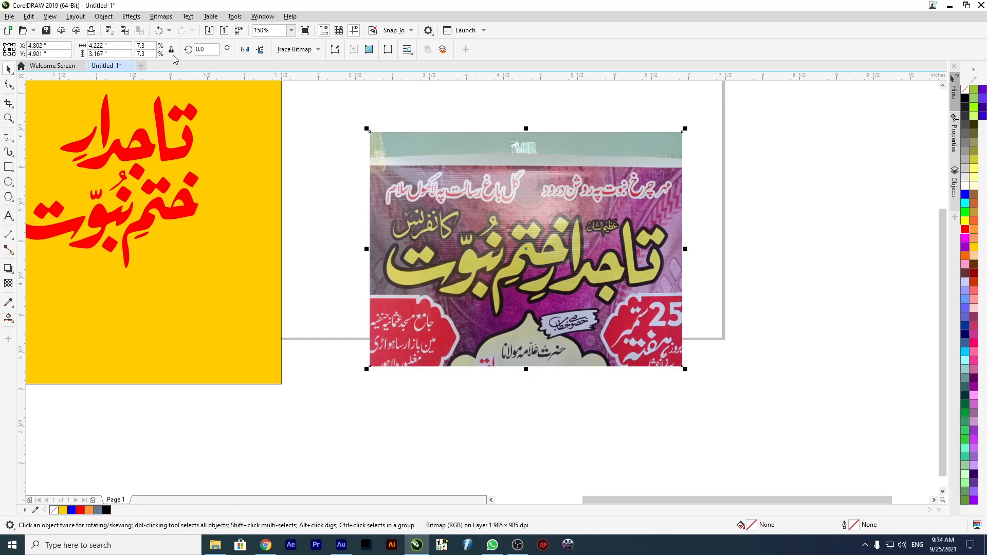
Open the Image Adjustment Lab for the banner photo and reset all of its adjustments
left_click(129, 16)
mouse_move(171, 58)
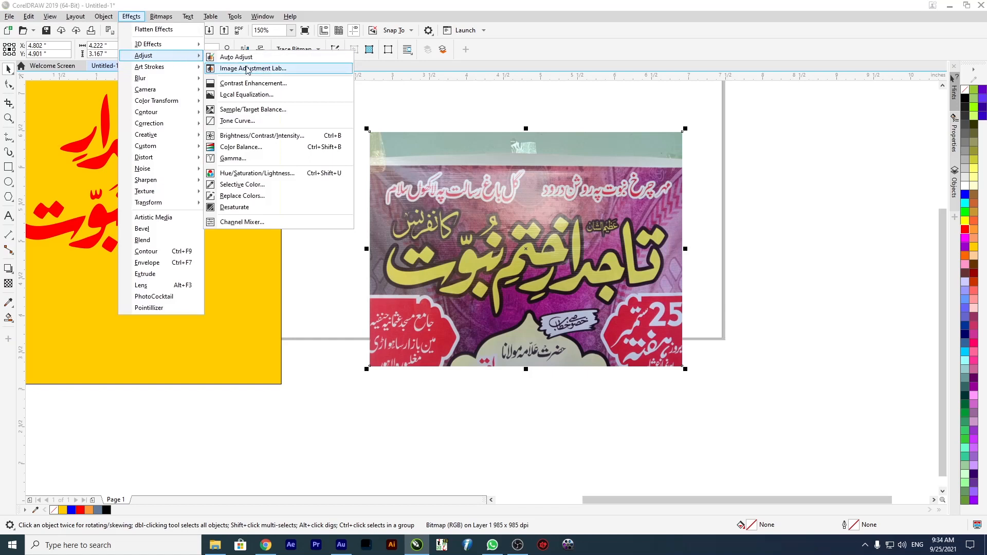
left_click(267, 69)
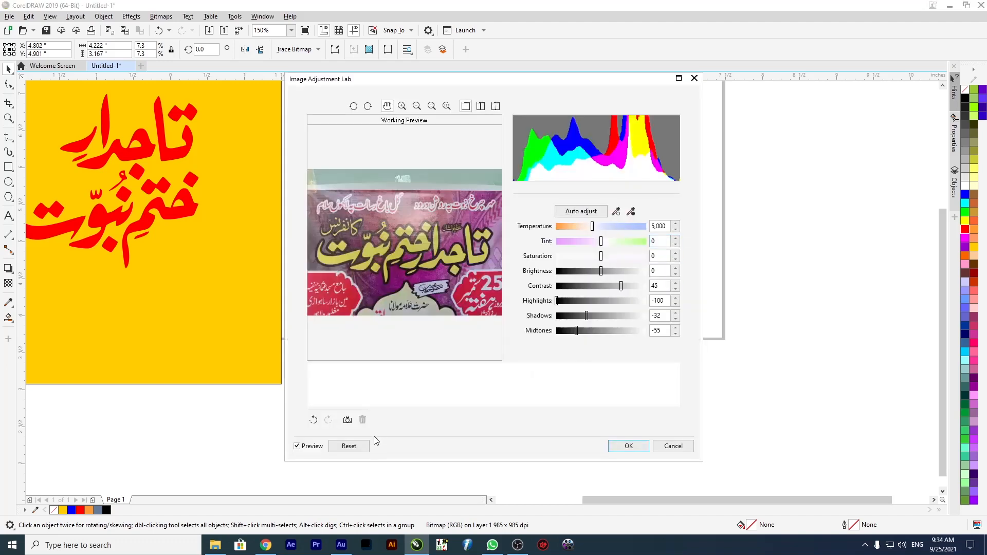
left_click(348, 448)
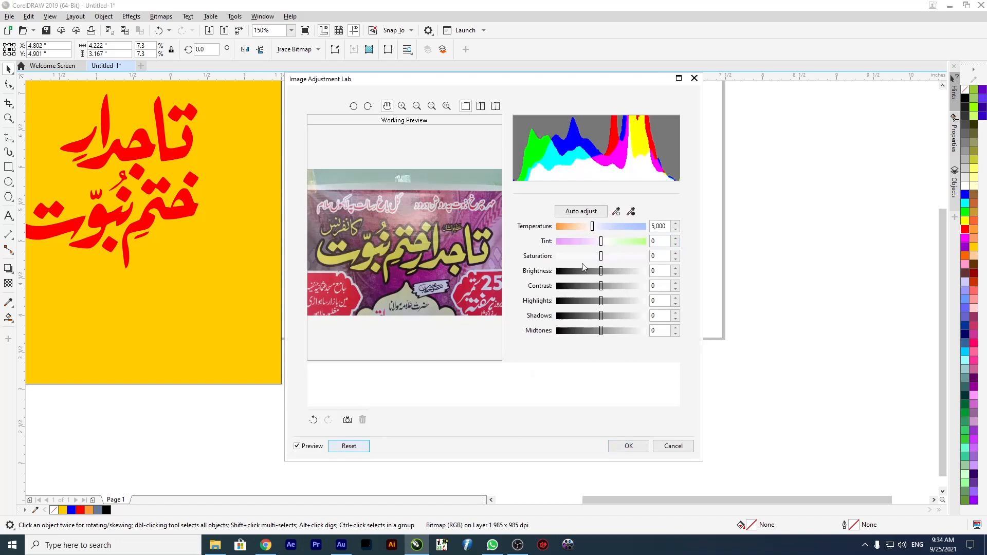
left_click_drag(456, 81, 519, 51)
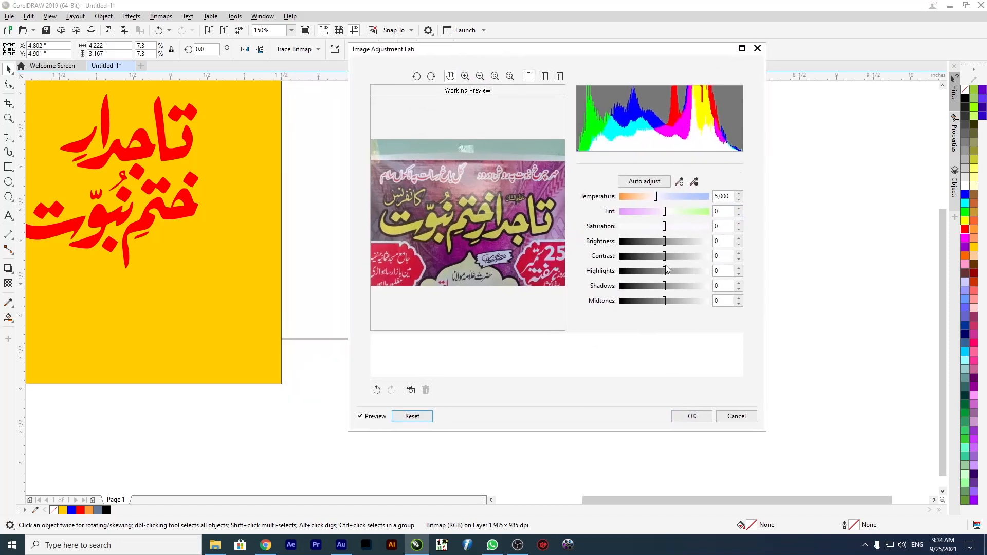
Set the photo's contrast to 37, highlights to -85, shadows to -43 and midtones to -40, raise saturation slightly, and apply the adjustments
left_click_drag(667, 276, 604, 276)
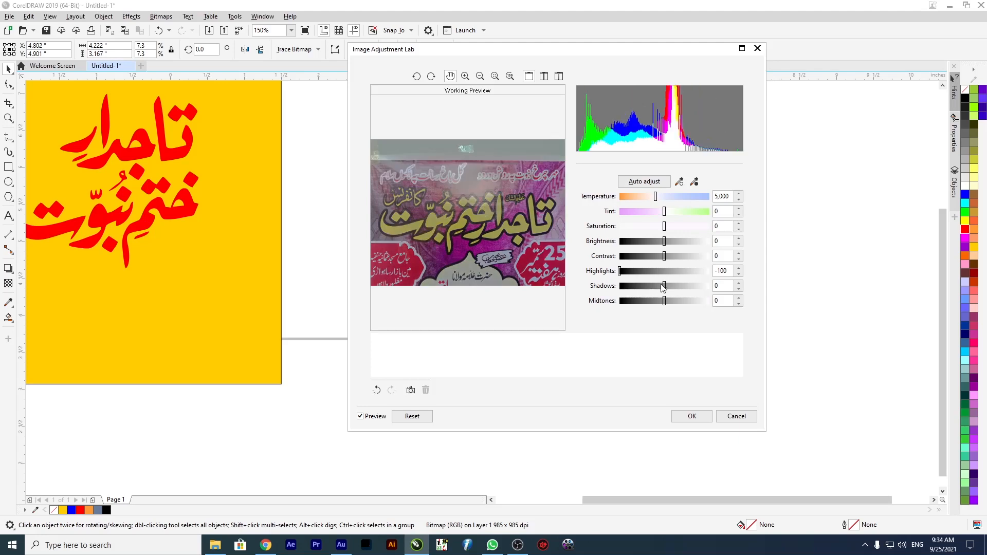
left_click_drag(663, 284, 640, 284)
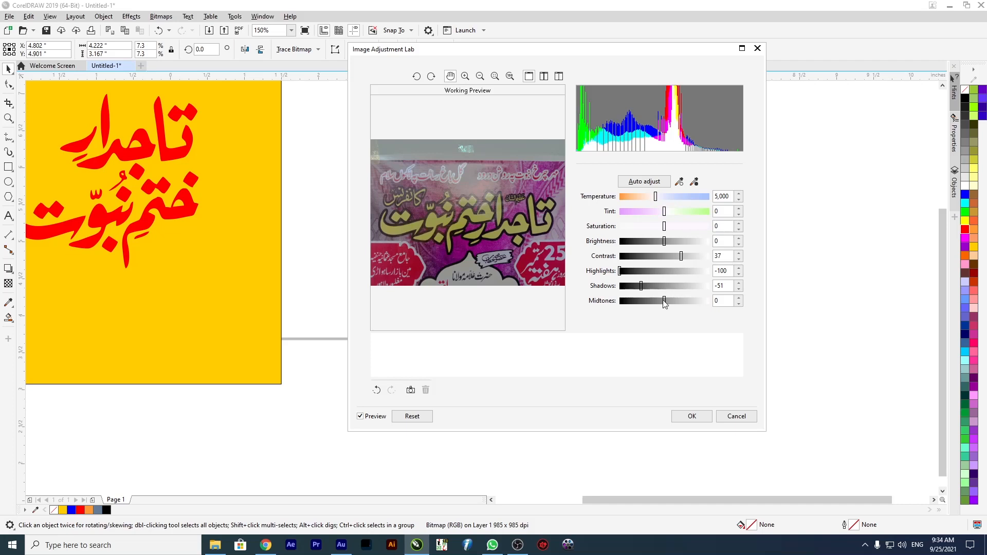
left_click_drag(663, 301, 634, 302)
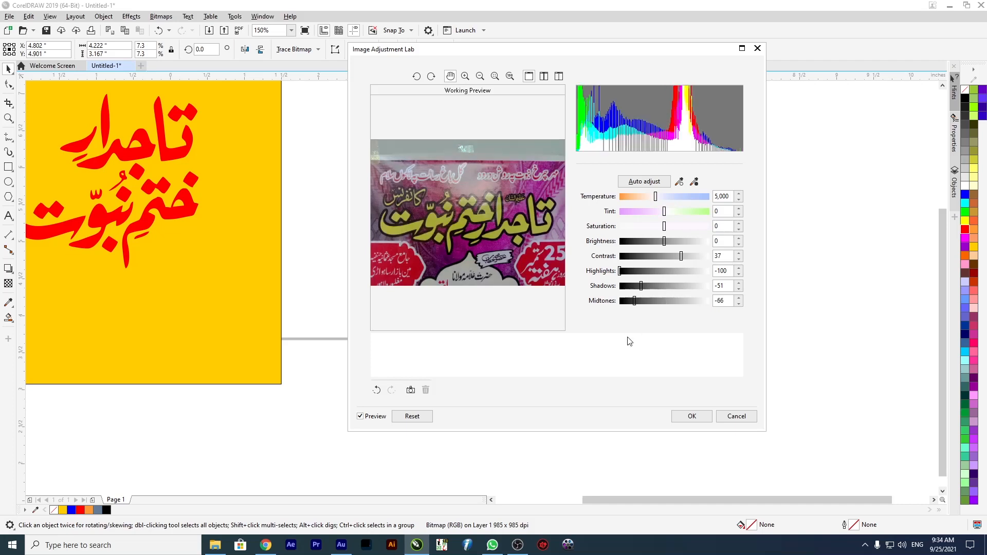
left_click_drag(634, 301, 639, 302)
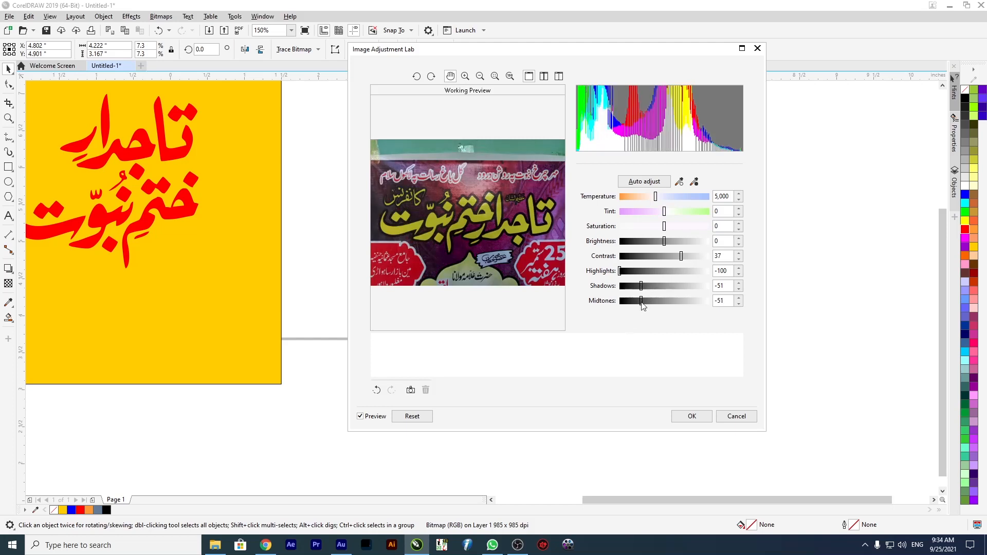
left_click_drag(641, 302, 647, 302)
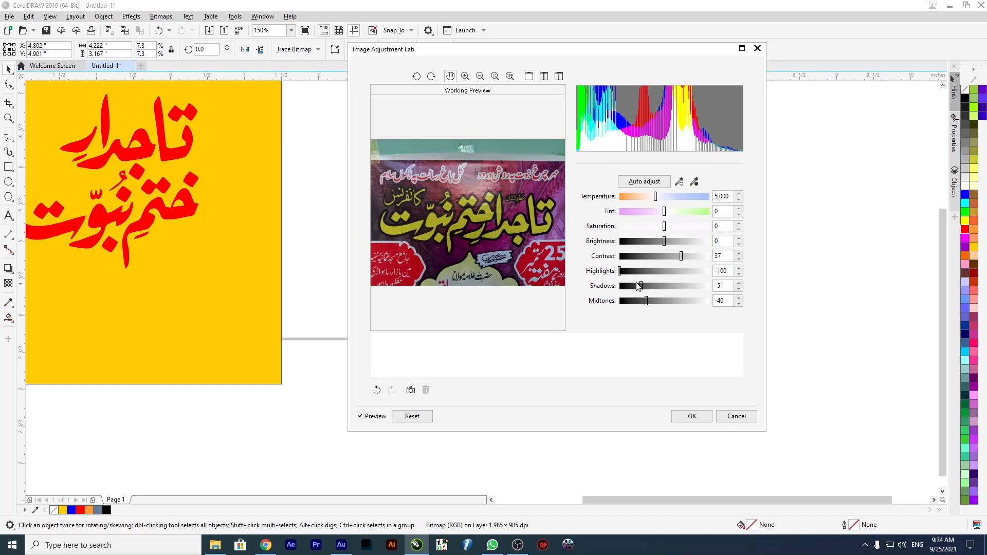
left_click_drag(643, 288, 628, 274)
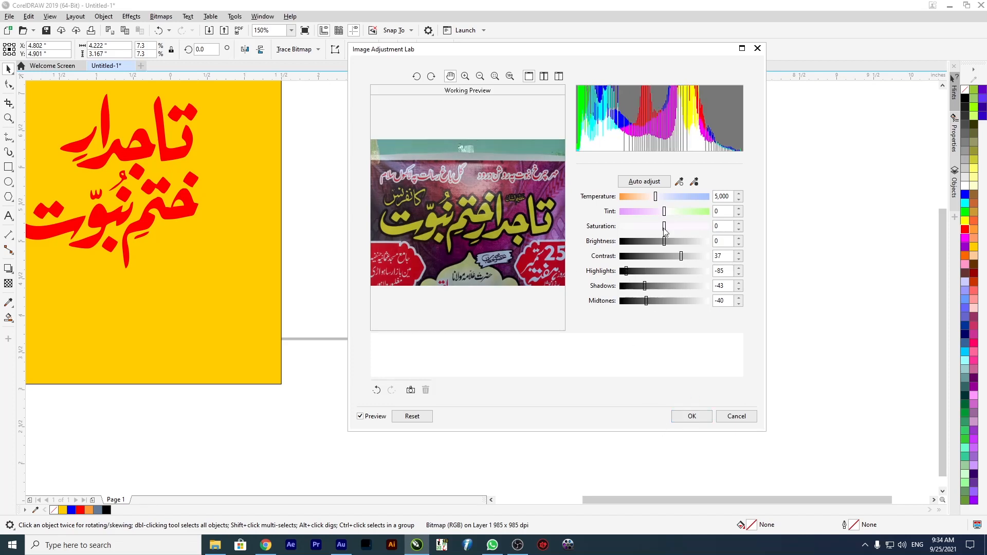
left_click_drag(664, 226, 671, 227)
left_click(679, 416)
Move the banner photo up and to the right, to about X 5.51 and Y 5.373 inches
scroll(540, 231, "down", 2)
left_click_drag(532, 252, 587, 235)
left_click_drag(646, 260, 584, 259)
Start a Line Art outline trace of the adjusted banner photo, reducing the bitmap size
left_click(319, 50)
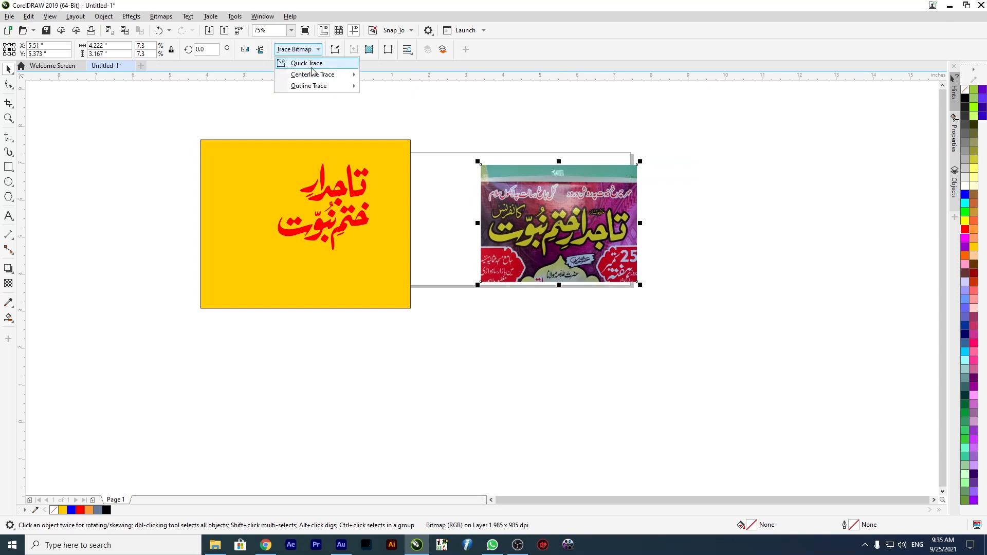
mouse_move(329, 86)
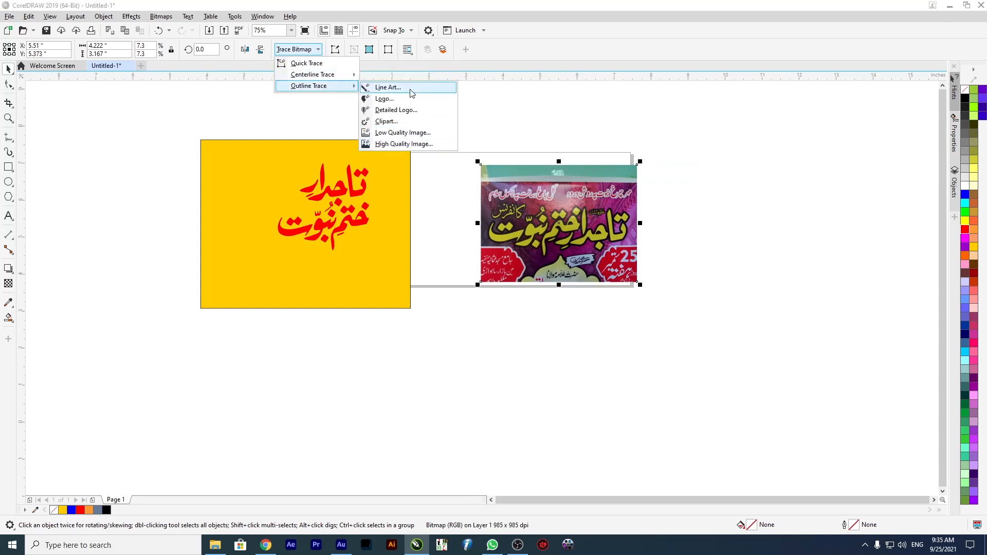
left_click(445, 93)
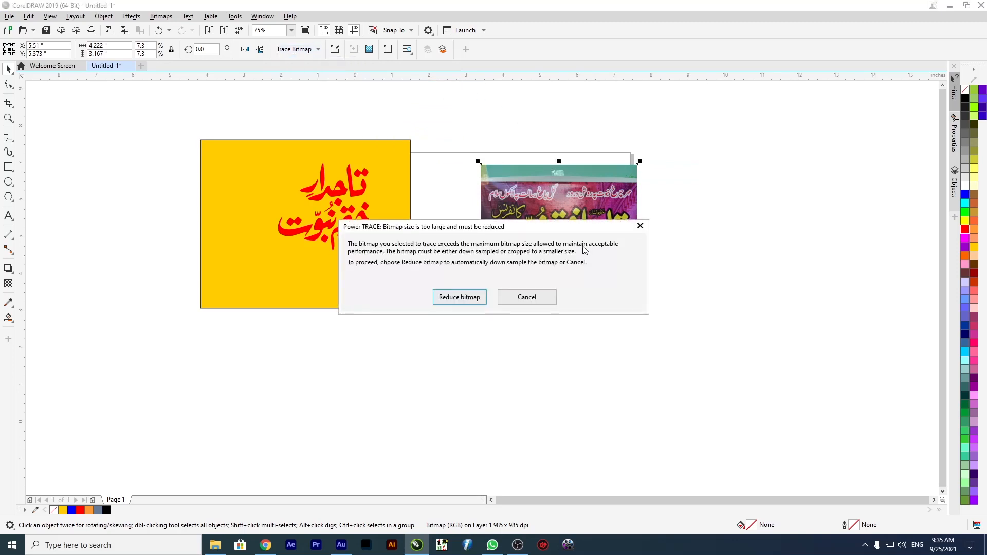
left_click(465, 301)
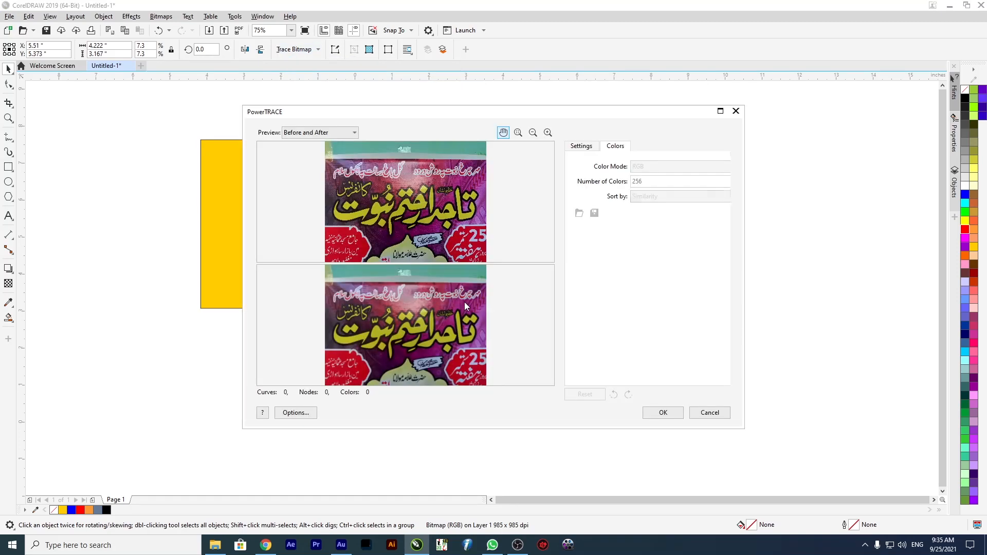
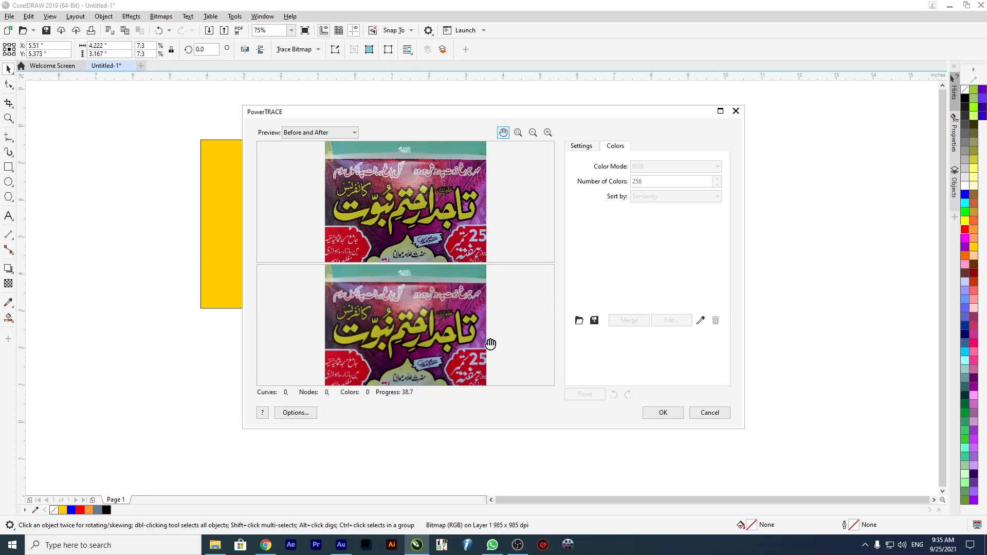
left_click_drag(429, 110, 652, 133)
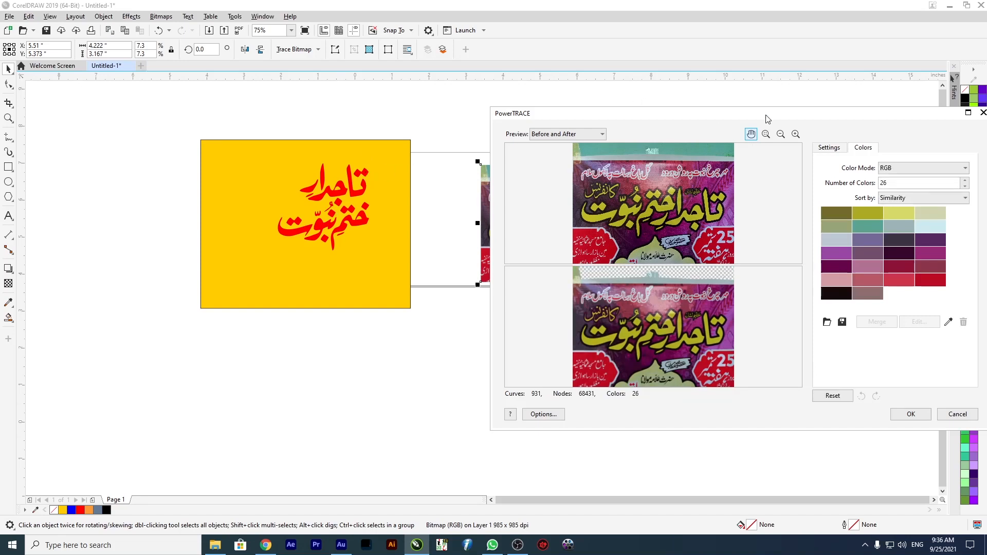
left_click_drag(766, 114, 606, 112)
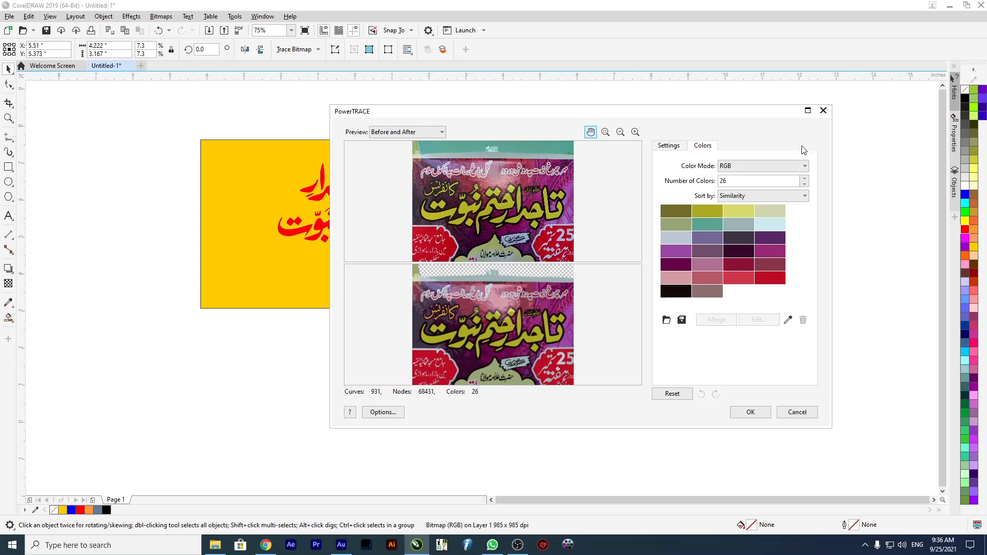
Set the trace's color mode to Black and White and accept the trace
left_click(766, 163)
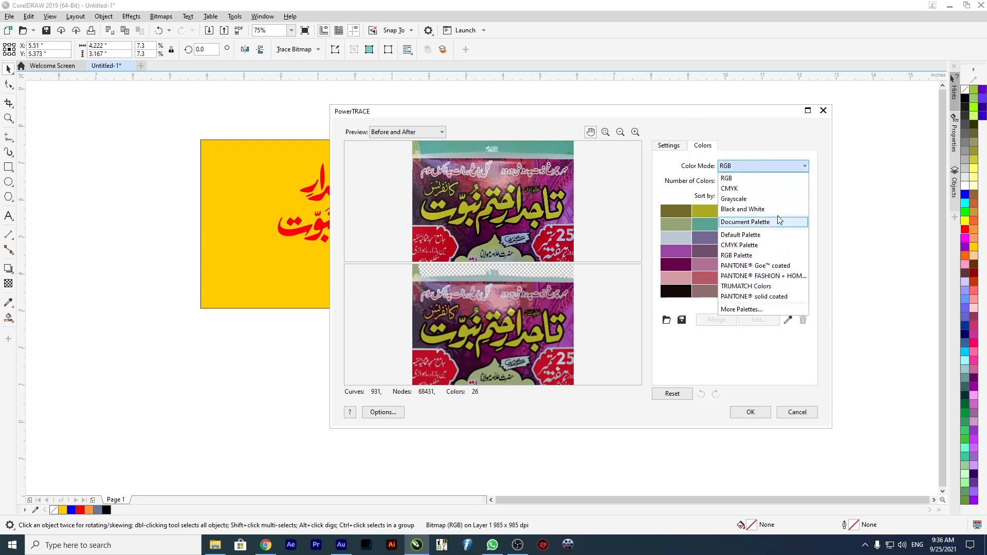
left_click(743, 209)
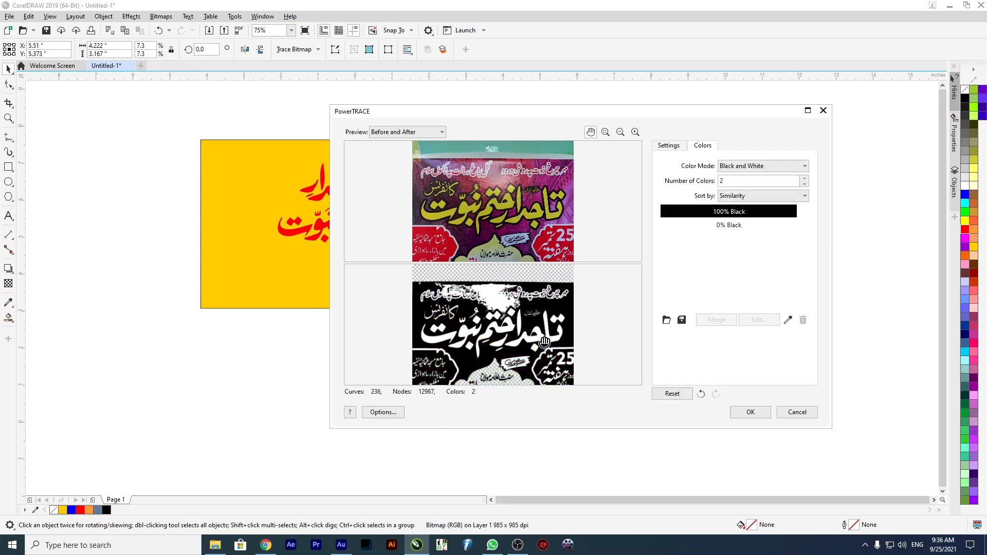
left_click_drag(525, 342, 559, 332)
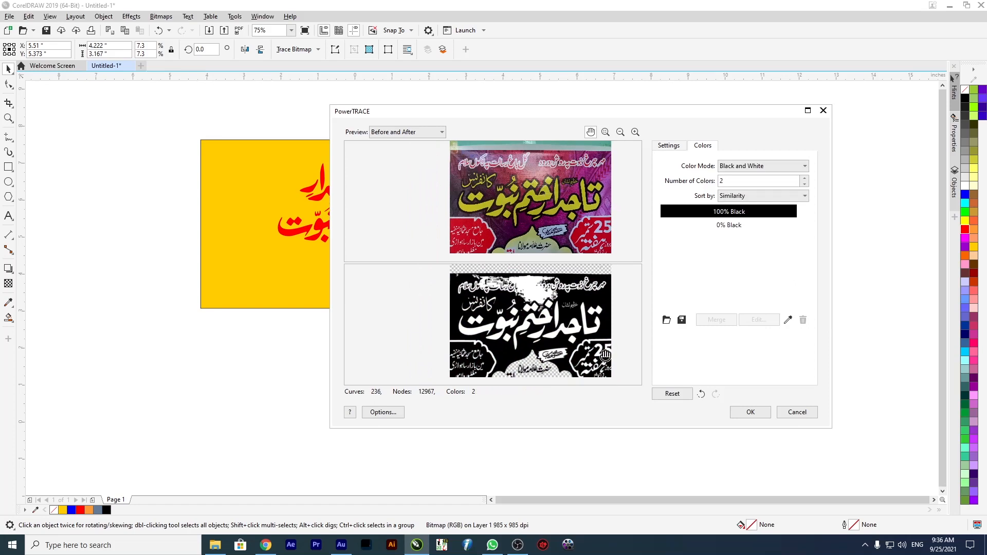
left_click(750, 412)
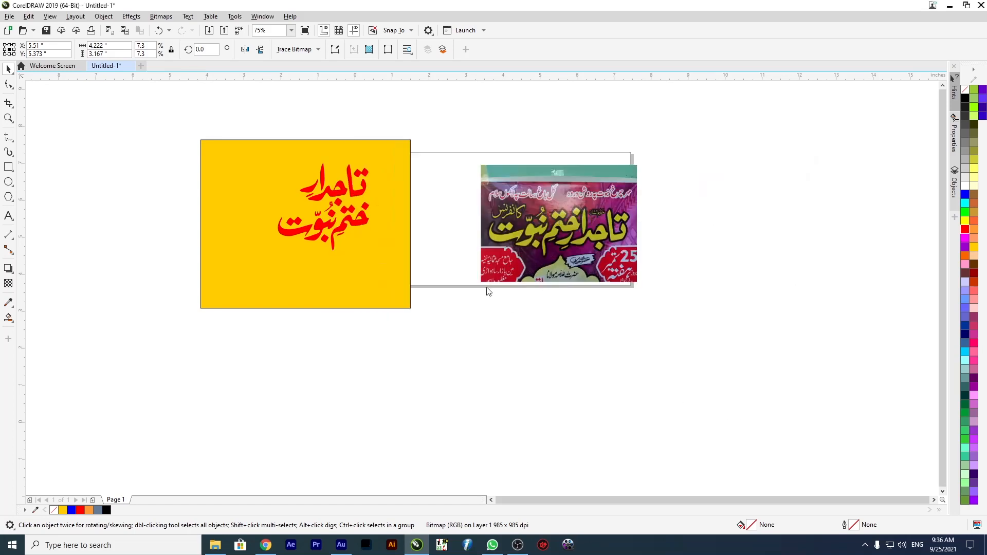
Pull the trace off the photo, move the red lettering left off the yellow panel, and place the trace on the panel
mouse_move(500, 222)
left_mouse_down()
mouse_move(670, 244)
mouse_move(720, 225)
left_mouse_up()
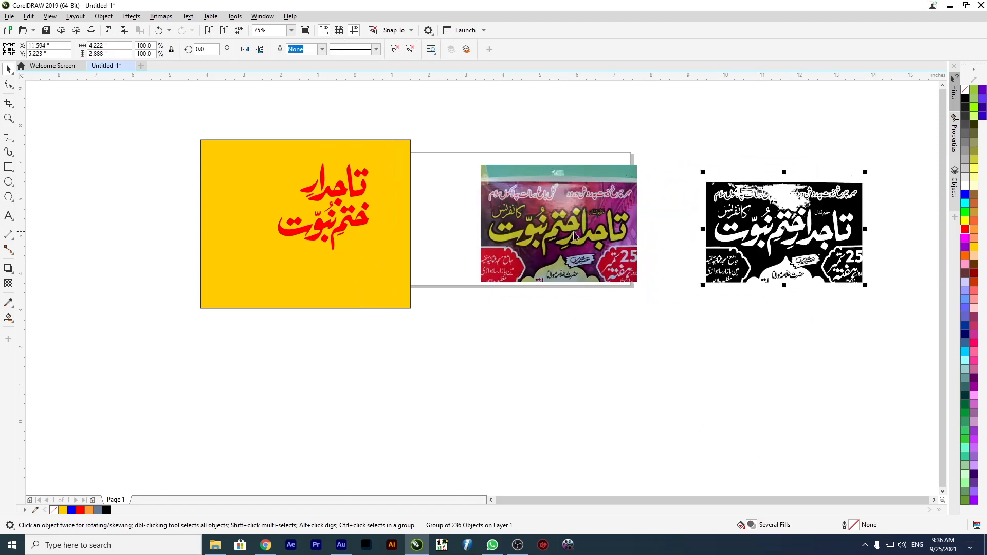
left_click_drag(234, 115, 396, 260)
left_click_drag(308, 184, 104, 156)
mouse_move(790, 216)
left_mouse_down()
mouse_move(445, 214)
mouse_move(298, 198)
mouse_move(303, 184)
left_mouse_up()
Ungroup the black-and-white trace completely and delete its black background shape
scroll(303, 184, "up", 2)
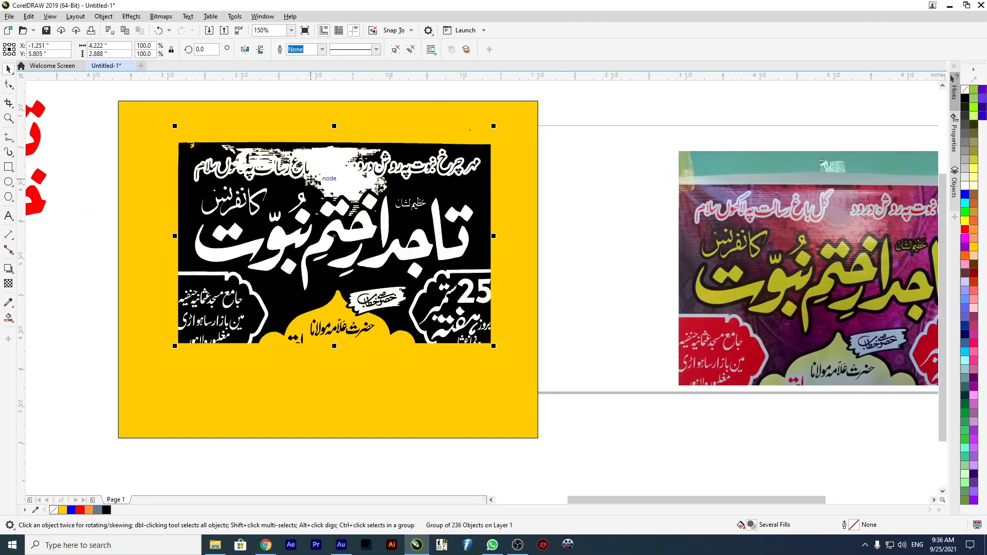
left_click(411, 49)
left_click(421, 82)
left_click(420, 194)
key("Delete")
Delete the white glare patches and loose specks above the middle of the main lettering
scroll(329, 185, "up", 4)
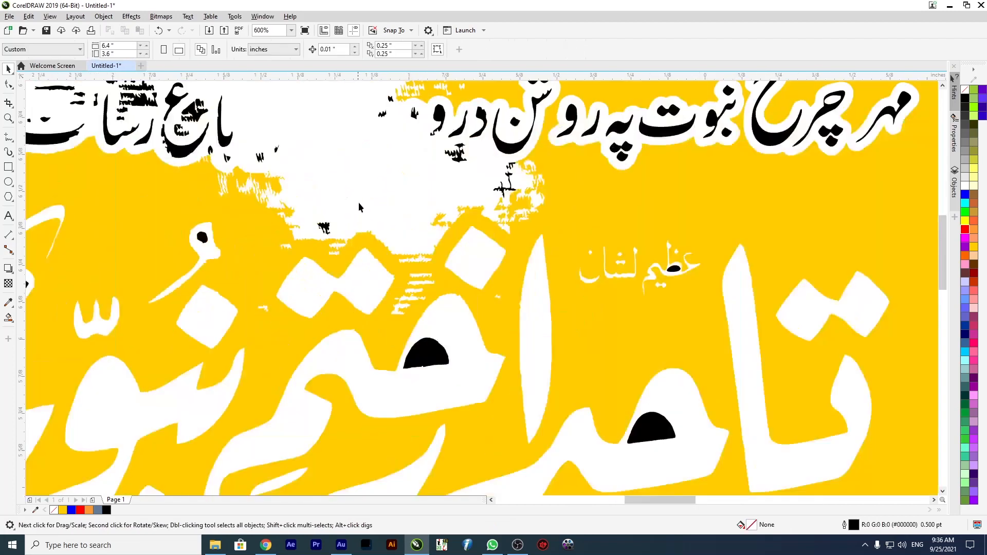
left_click(375, 209)
key("Delete")
key("Delete")
mouse_move(436, 327)
left_mouse_down()
mouse_move(393, 252)
mouse_move(351, 261)
left_mouse_up()
key("Delete")
key("Delete")
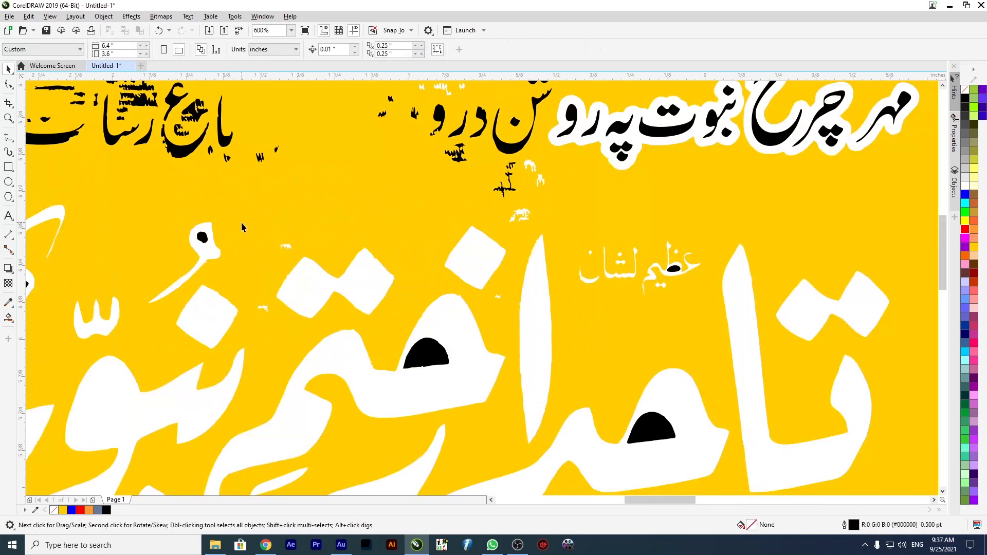
key("Delete")
left_click_drag(248, 262, 297, 331)
key("Delete")
Delete the two black fills inside the main letters' loops and the small two-word phrase above the right half
left_click(439, 358)
key("Delete")
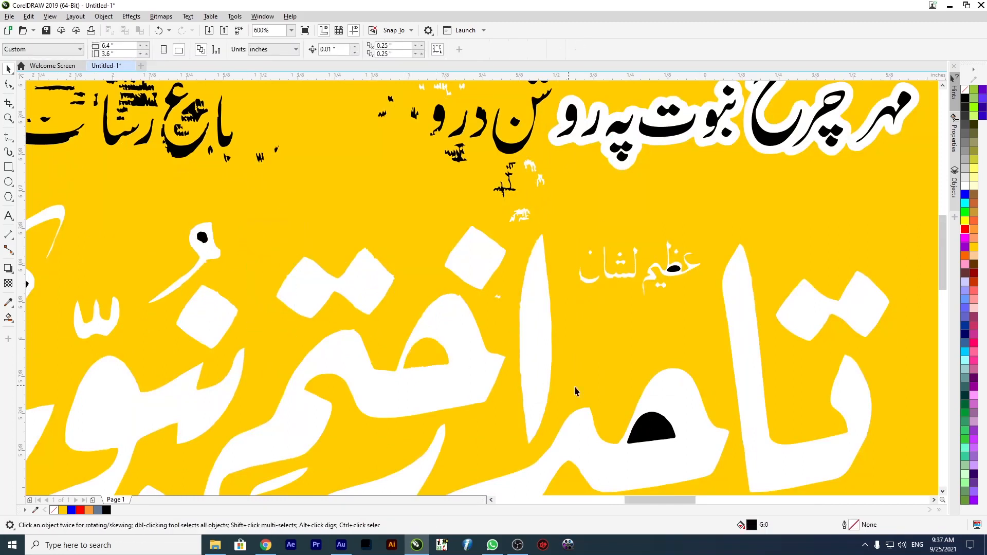
left_click(657, 436)
key("Delete")
left_click_drag(664, 211, 566, 301)
key("Delete")
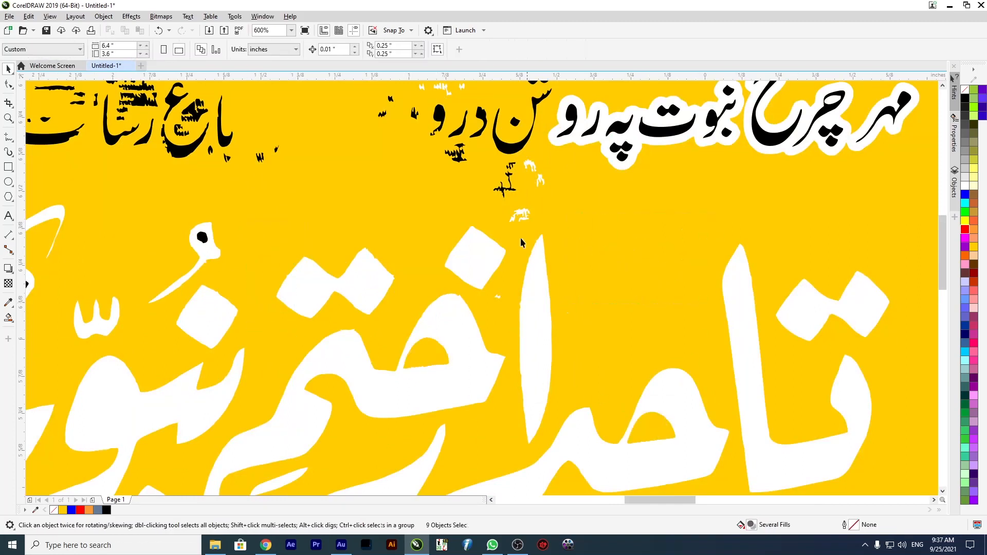
Delete the thin white word کانفرنس and its black fills above the left end of the main lettering
scroll(437, 127, "down", 2)
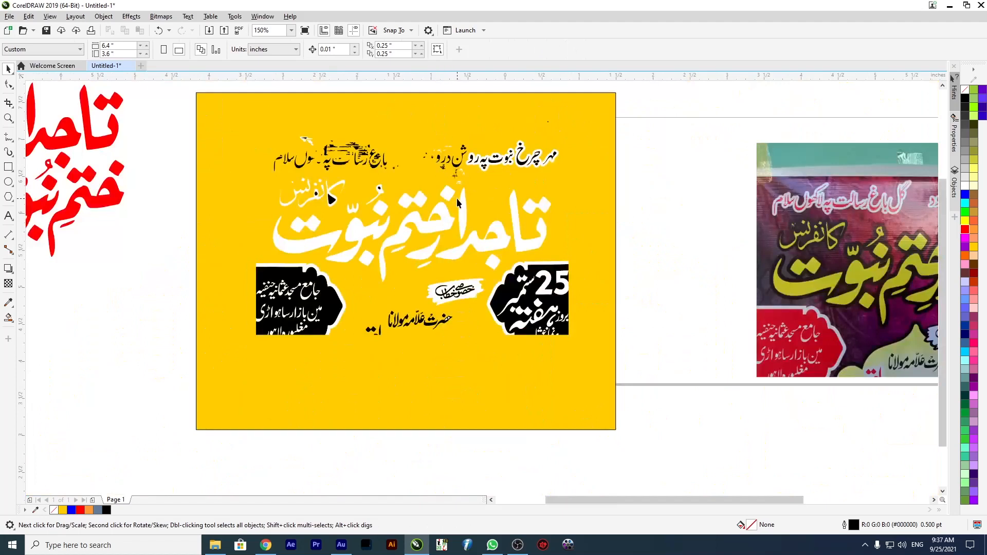
scroll(310, 187, "up", 2)
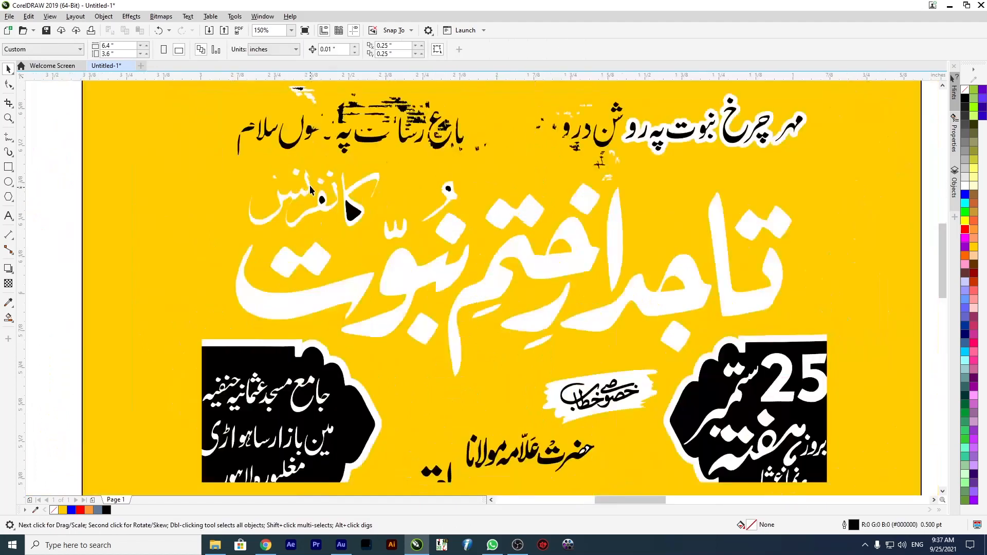
left_click_drag(136, 127, 460, 294)
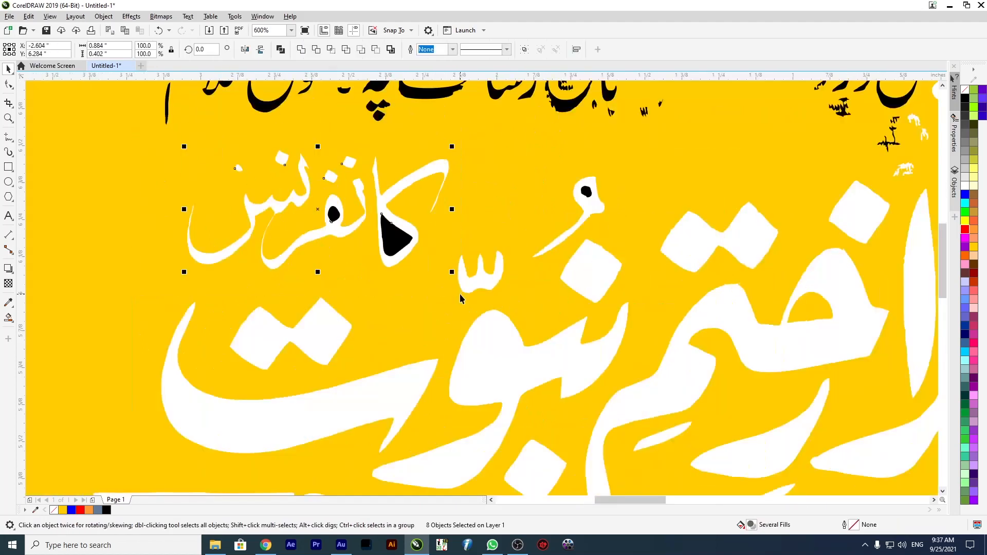
key("Delete")
Delete the upper line of small text and the leftover specks above the main lettering
scroll(378, 251, "down", 2)
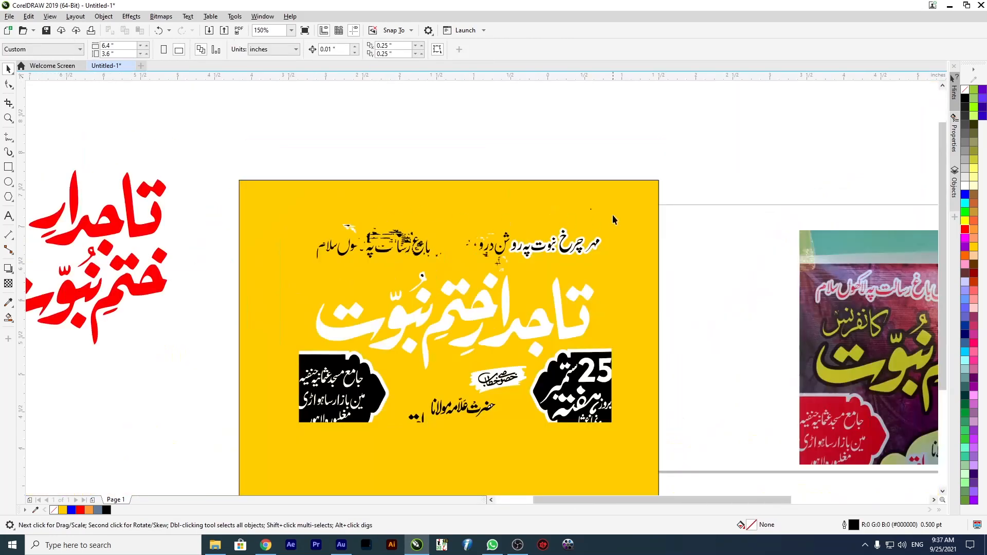
left_click_drag(301, 272, 301, 272)
key("Delete")
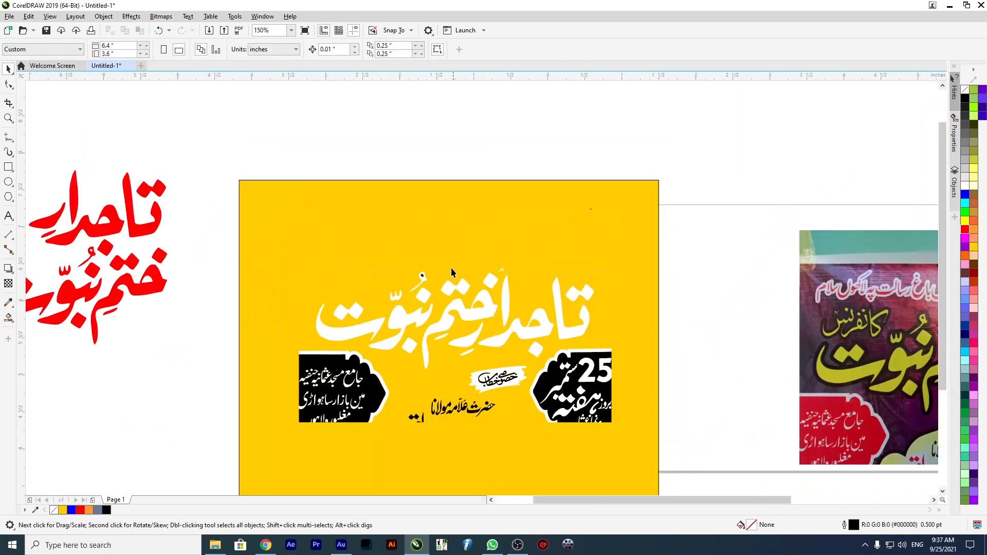
scroll(484, 266, "up", 2)
left_click(555, 279)
key("Delete")
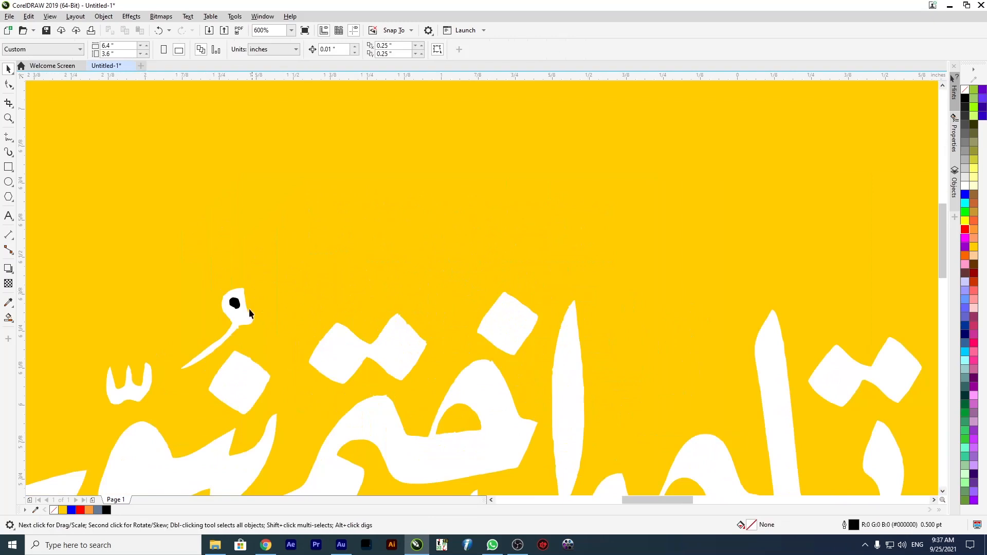
Delete the black date badge and its lettering beneath the right end of the main lettering
scroll(298, 273, "down", 2)
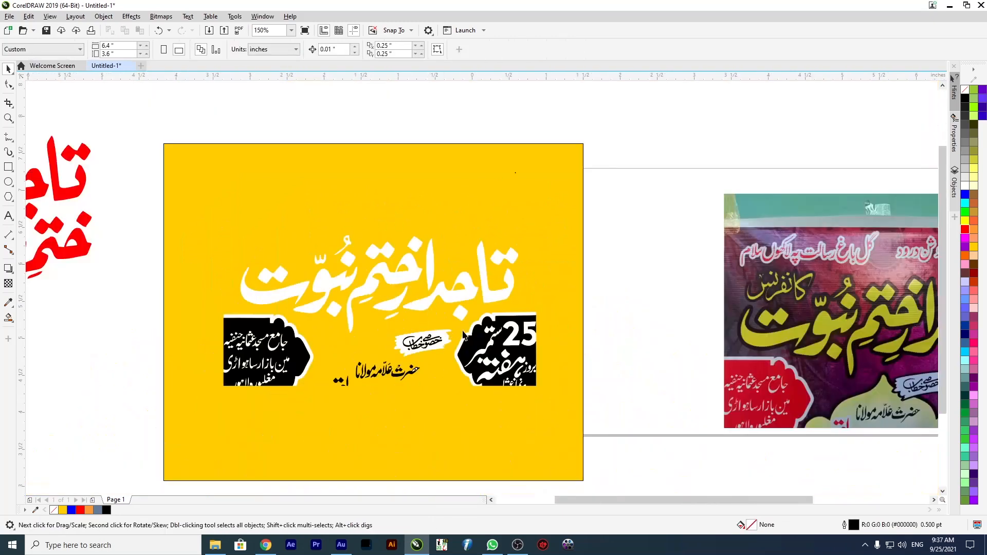
scroll(513, 347, "up", 1)
left_click_drag(561, 304, 399, 483)
key("Delete")
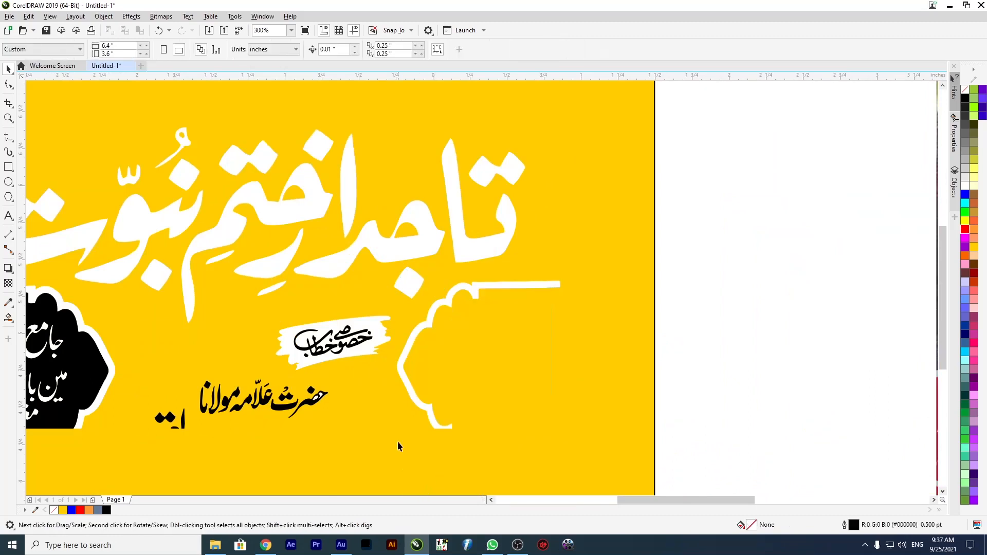
Delete the white frame outline, the small black text line and the خصوصی خطاب label beneath the right half of the main lettering
left_click(409, 384)
key("Delete")
left_click_drag(411, 411, 143, 455)
key("Delete")
left_click_drag(427, 420, 245, 350)
left_click_drag(414, 399, 414, 400)
key("Delete")
scroll(515, 349, "down", 3)
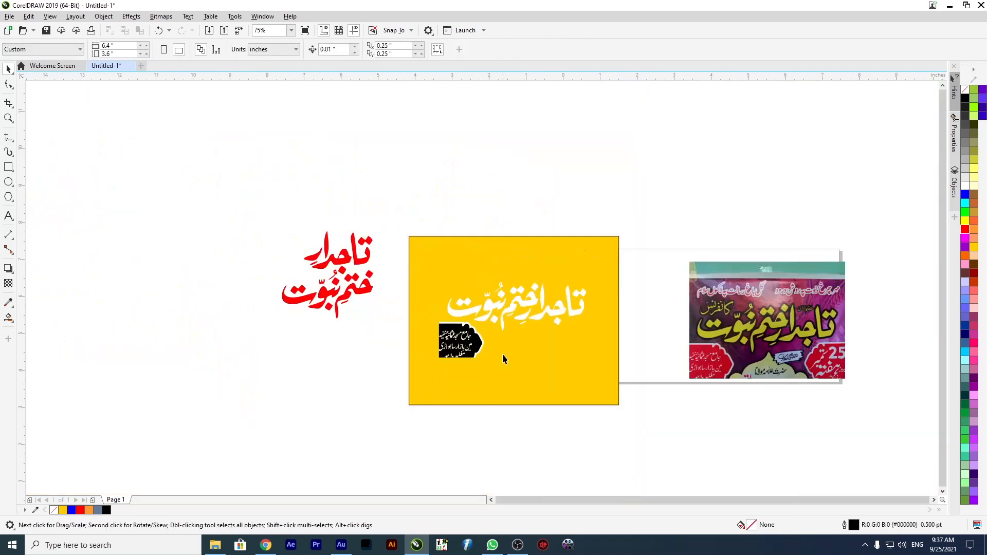
Delete the black badge and its small lettering beneath the left end of the main lettering
scroll(502, 354, "up", 2)
left_click_drag(356, 287, 476, 416)
key("Delete")
scroll(665, 242, "up", 1)
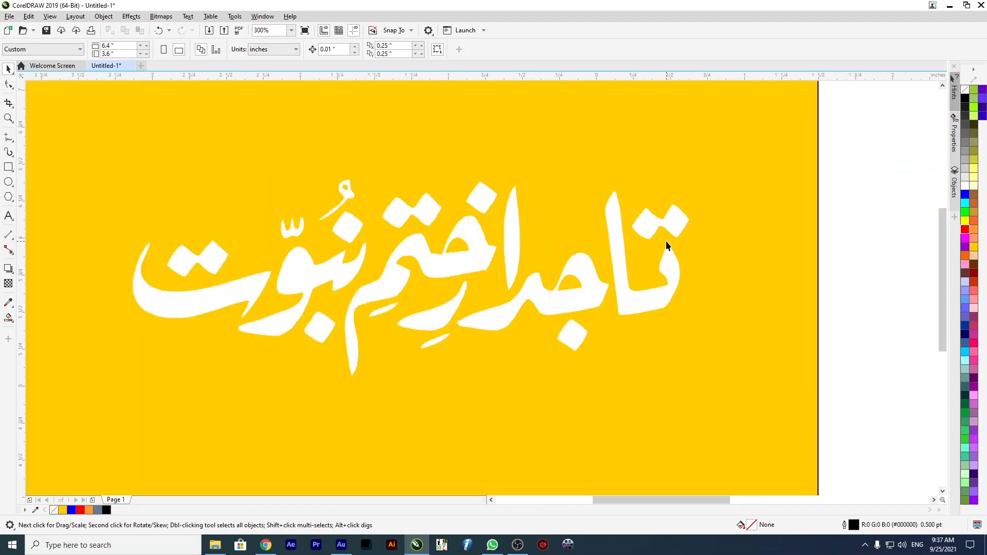
Try moving the red letters جد out of the stacked red lettering and undo the move
left_click_drag(674, 217, 517, 351)
scroll(674, 210, "down", 2)
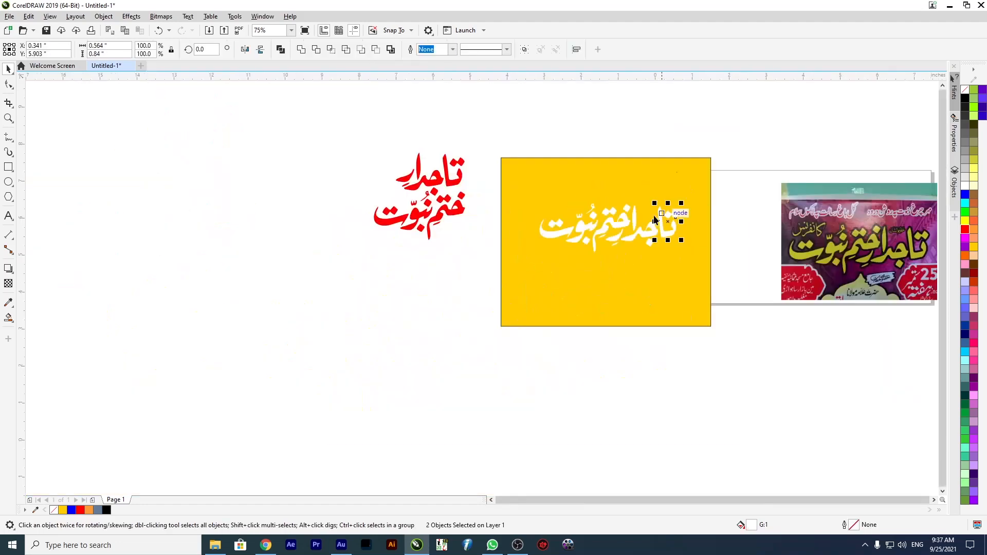
left_click_drag(650, 237, 366, 225)
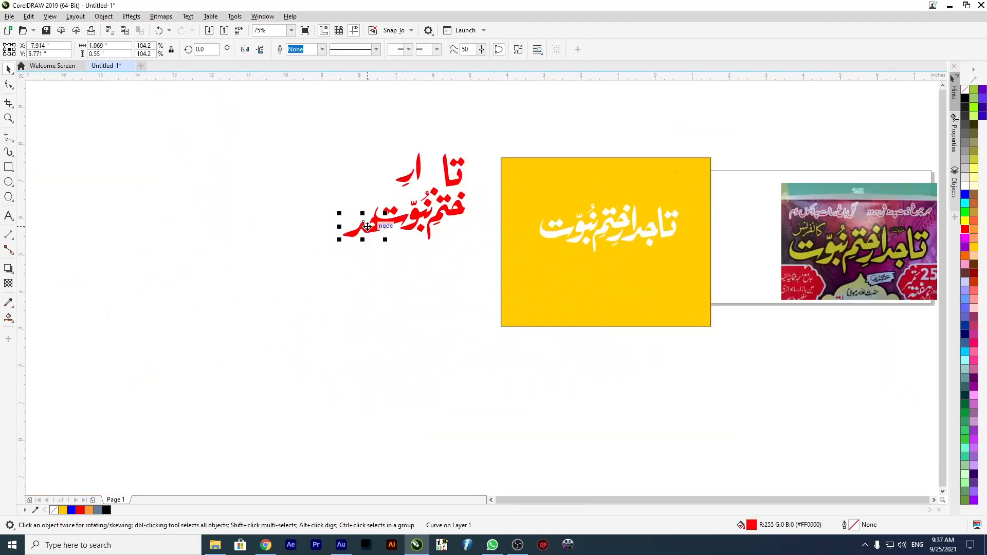
key("z")
key("ctrl+z")
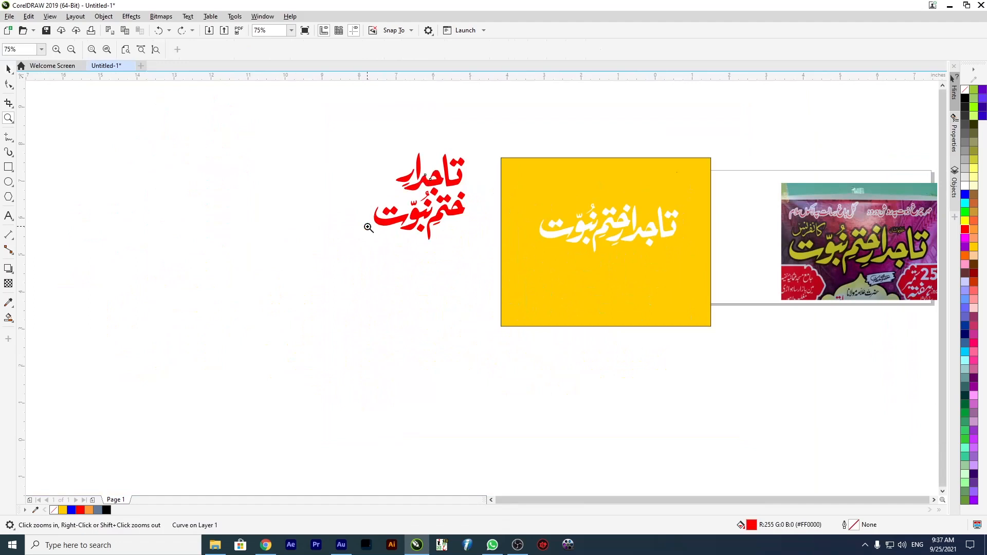
Fill all the white traced lettering with black and move it about 1 inch down on the yellow rectangle
scroll(521, 155, "down", 2)
scroll(606, 188, "up", 2)
left_click(6, 68)
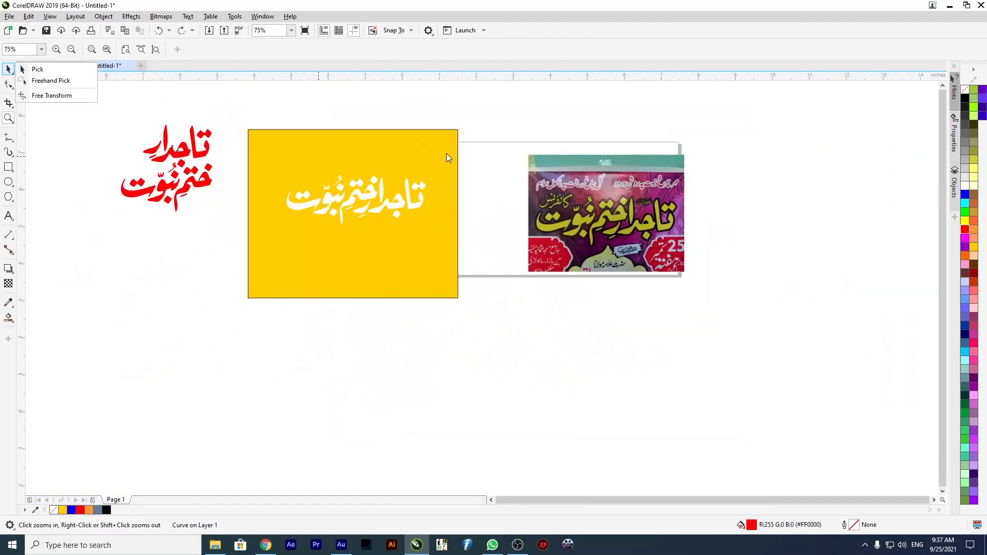
left_click(8, 69)
left_click_drag(230, 158, 459, 239)
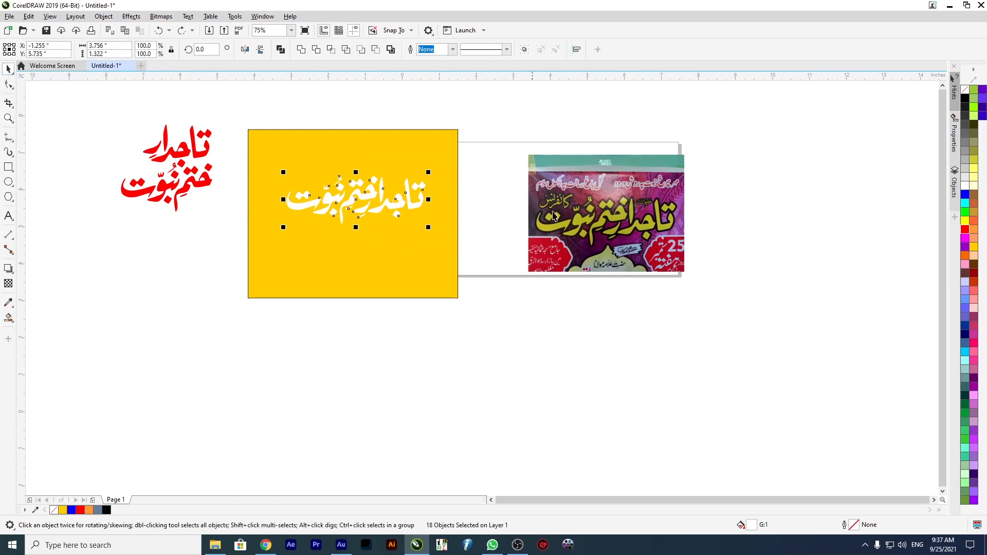
left_click(965, 98)
left_click_drag(354, 196, 354, 233)
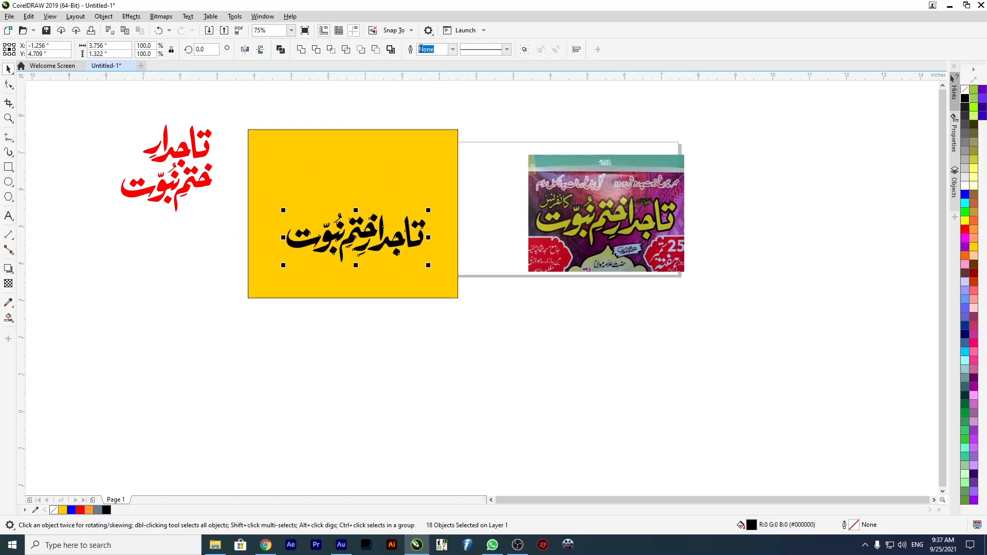
left_click(131, 17)
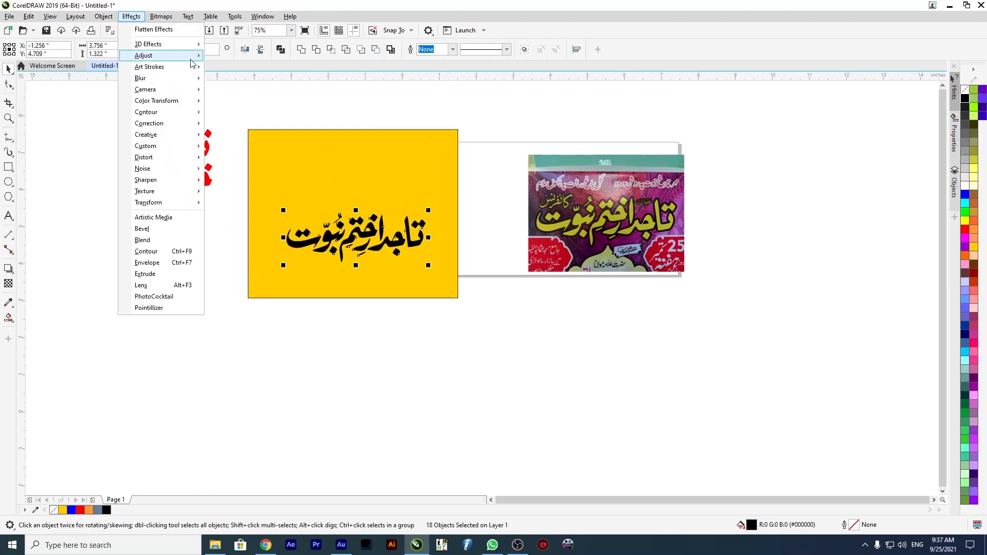
mouse_move(146, 55)
left_click(263, 69)
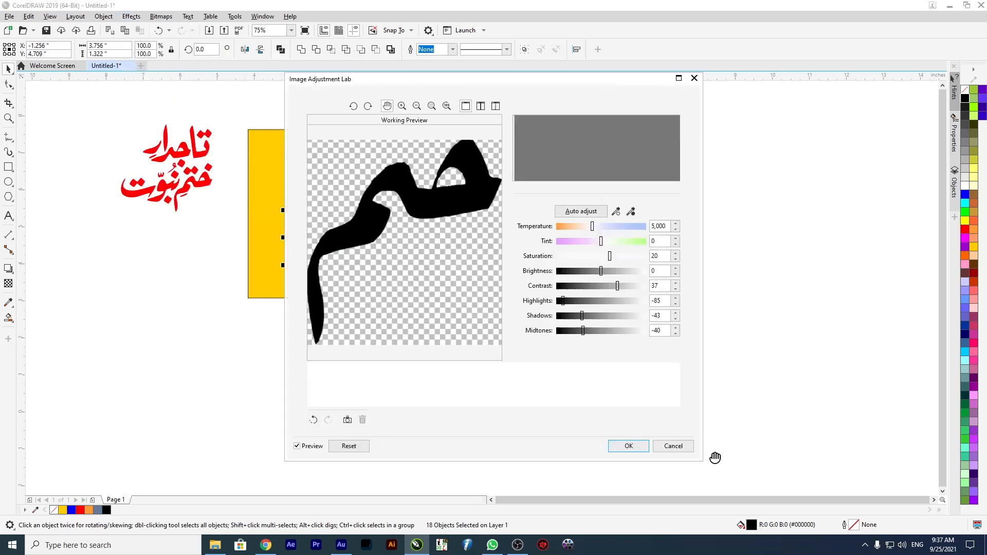
left_click(678, 449)
left_click(680, 451)
Review the Image Adjustment Lab settings for the banner photo, cancel without changes, and move the photo about 2.85 inches right
left_click(615, 254)
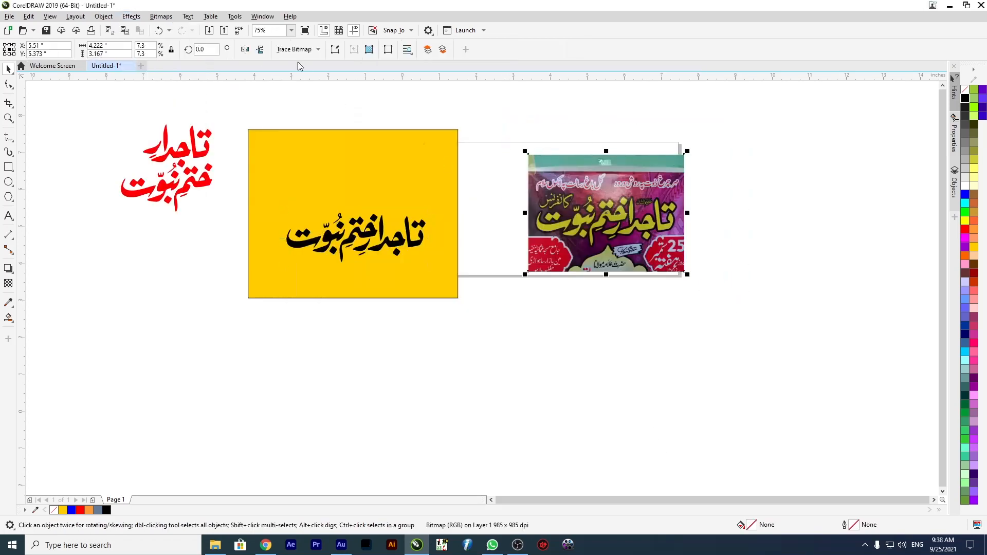
left_click(131, 16)
mouse_move(163, 62)
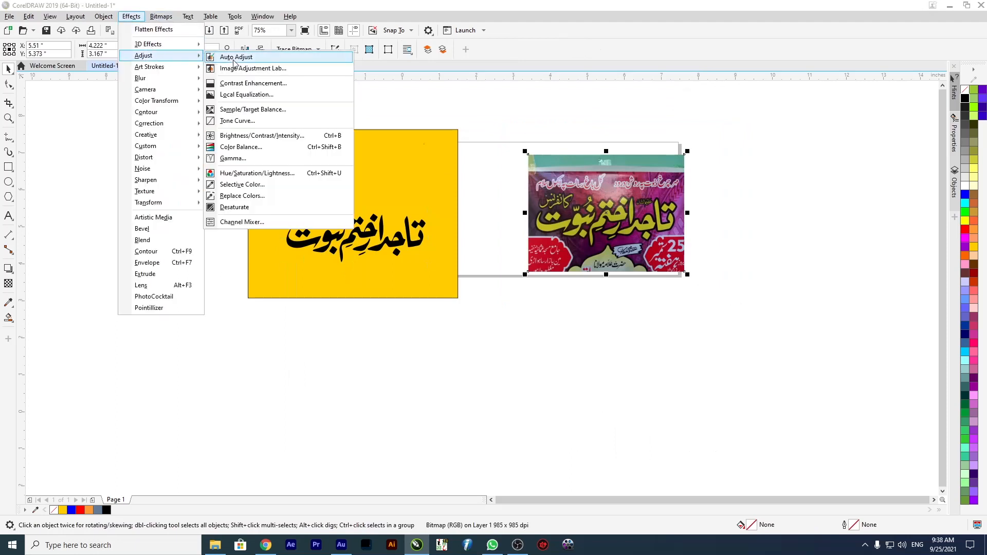
left_click(264, 69)
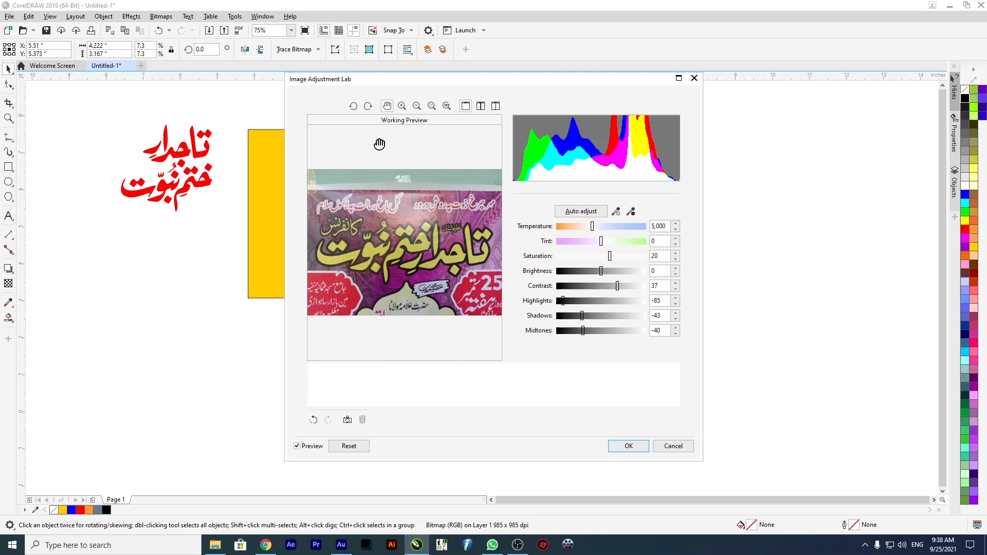
left_click(661, 447)
left_click_drag(539, 263, 644, 265)
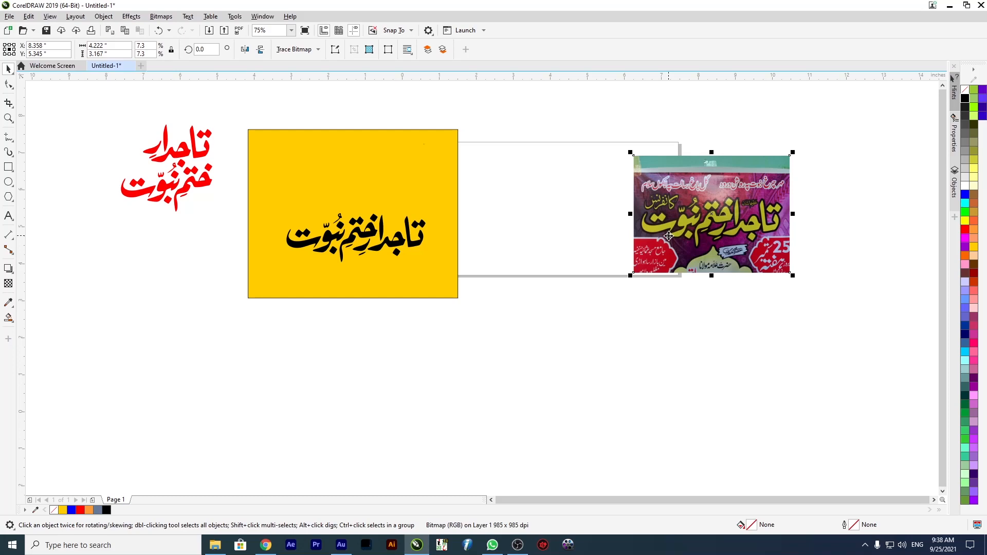
Switch to File Explorer and open the All CDR folder on Local Disk (F:) in a maximized window
left_click(215, 545)
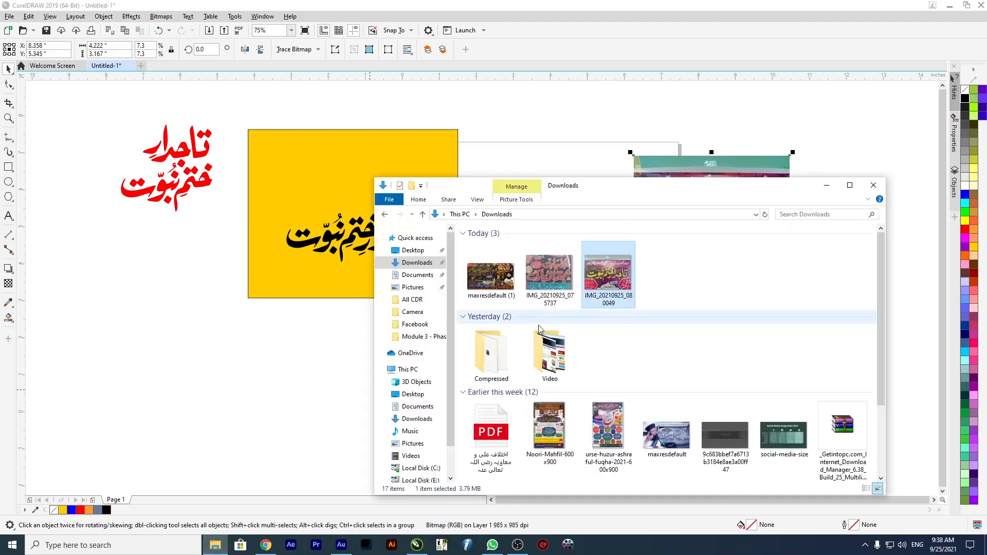
scroll(406, 432, "down", 1)
left_click(413, 448)
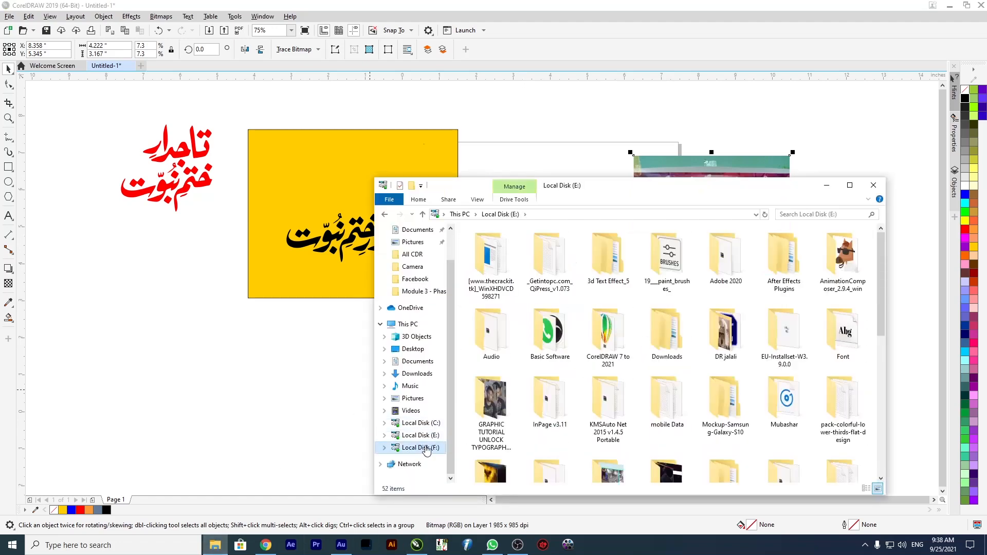
left_click(850, 185)
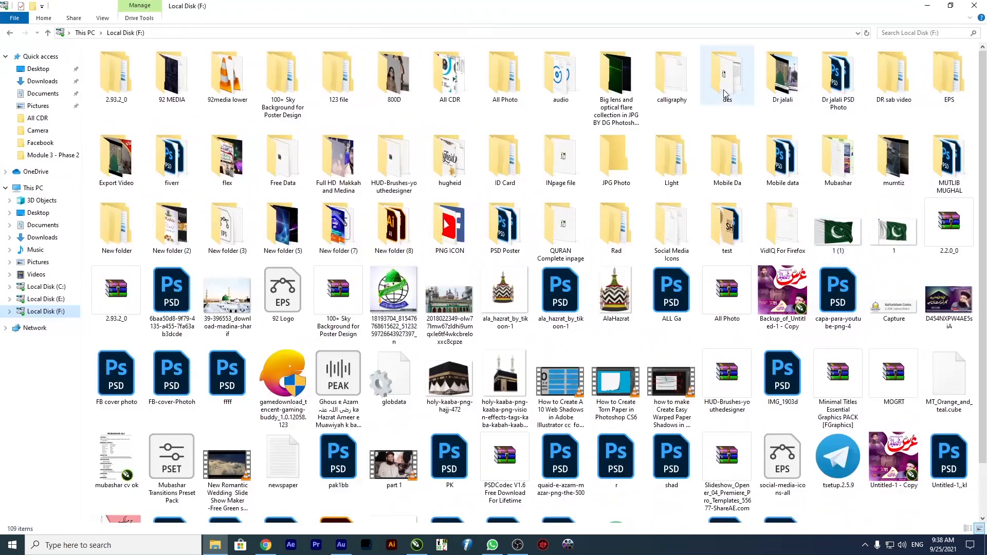
double_click(462, 95)
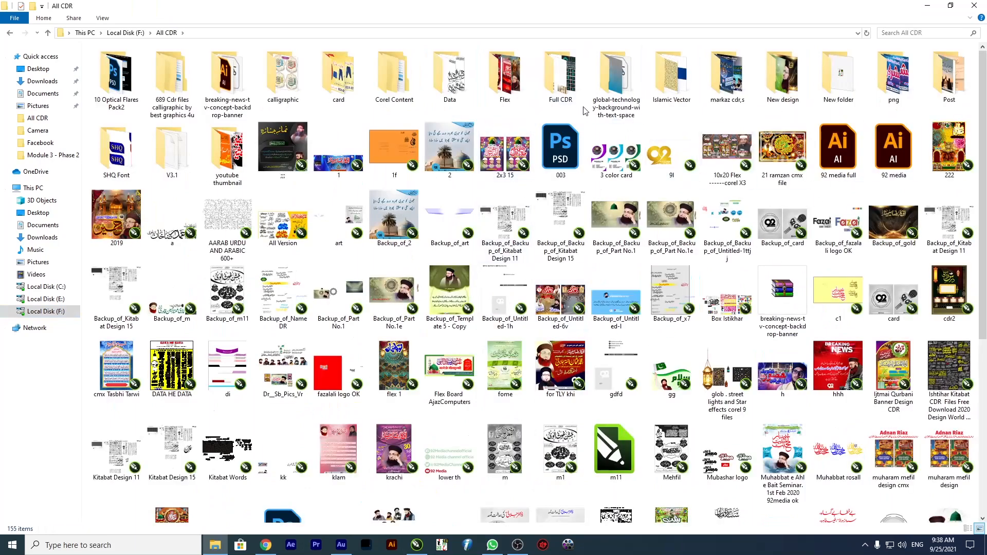
Look inside the Full CDR folder and return to All CDR
double_click(563, 72)
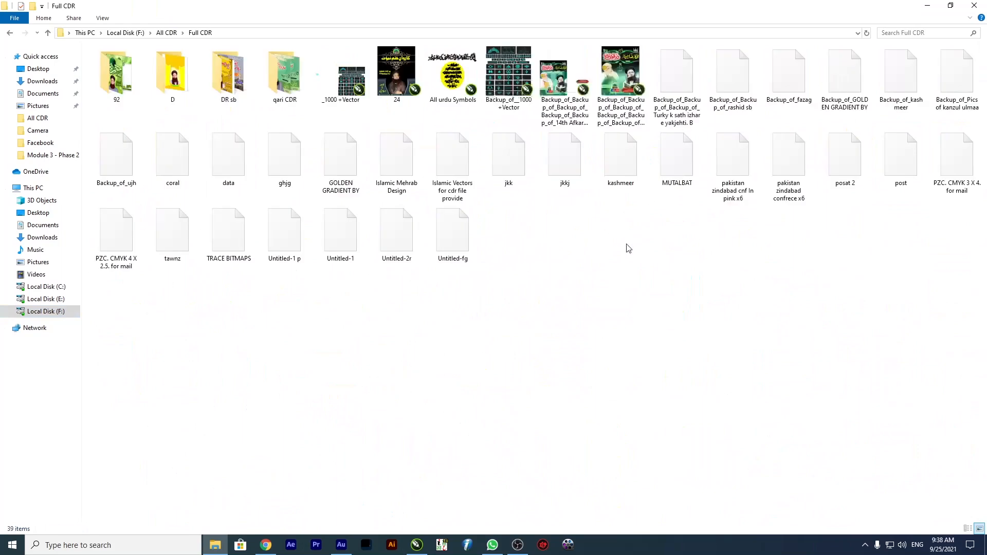
left_click(10, 33)
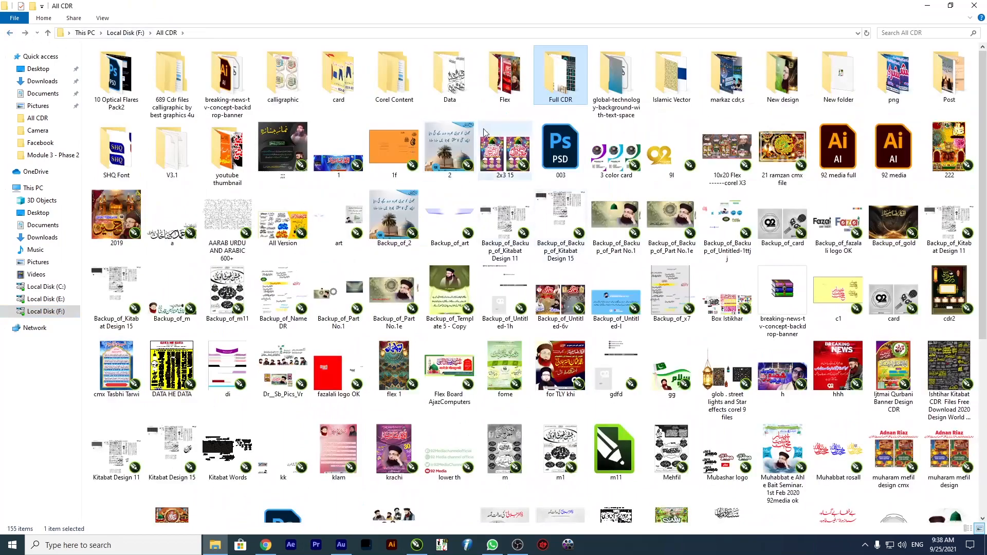
left_click(459, 89)
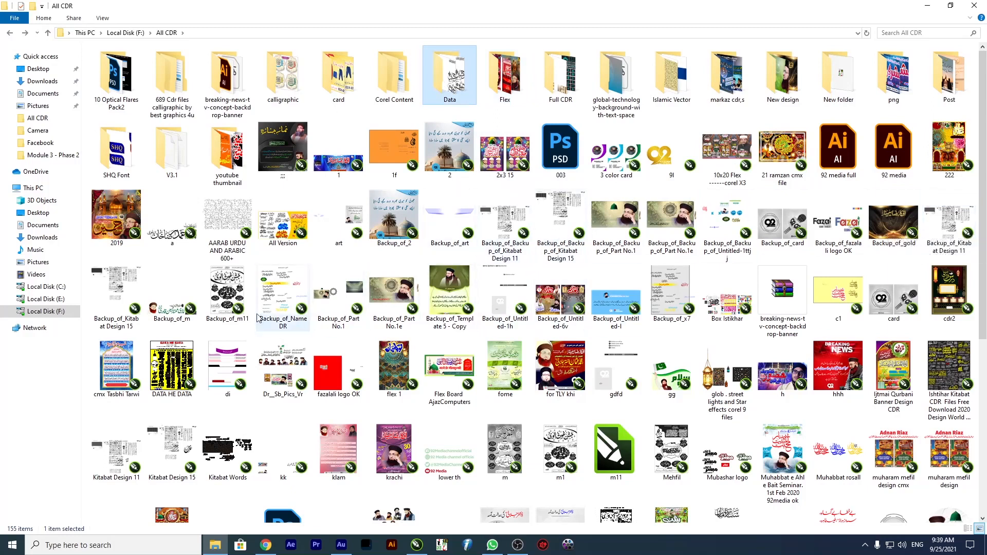
Open the Backup_of_Kitabat Design 11 and Kitabat Design 11 files from the All CDR folder in CorelDRAW
left_click(957, 222)
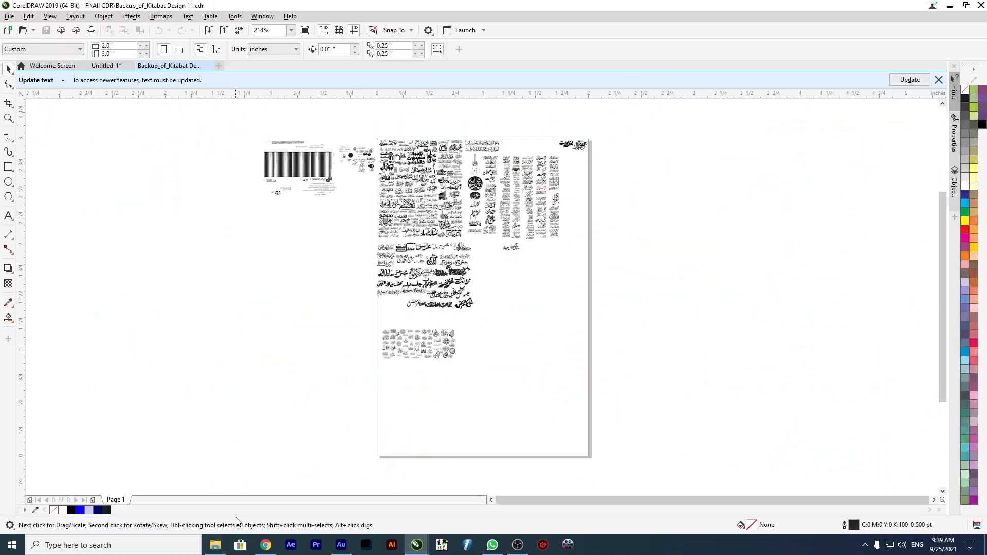
left_click(215, 545)
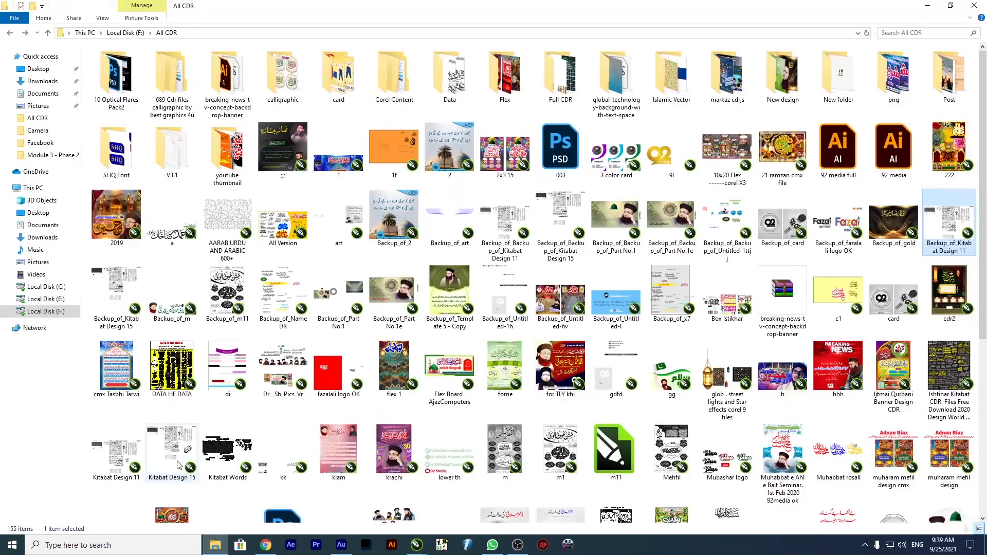
double_click(116, 455)
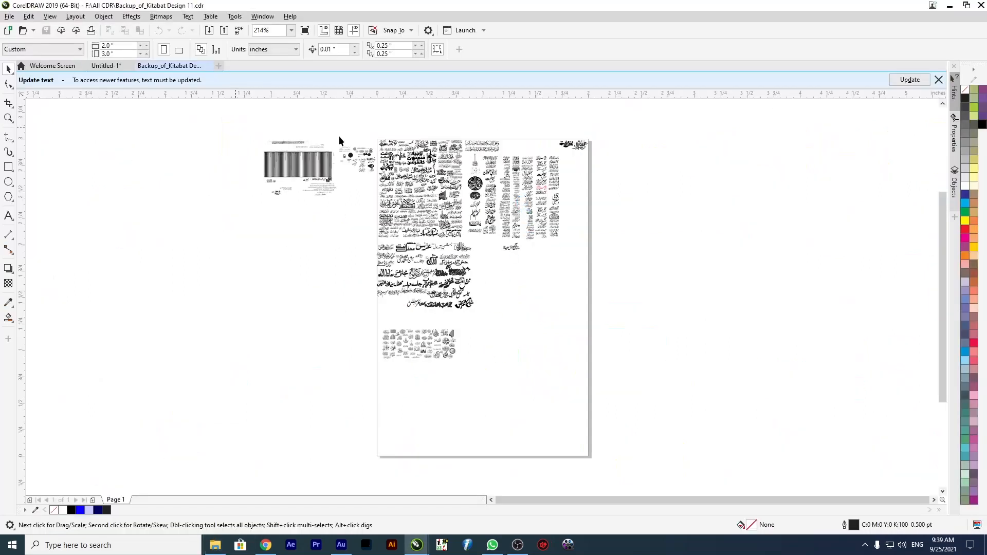
Move the خطبات جمعۃ المبارک and فہم دین کورس calligraphy together farther right into the page's empty area
scroll(520, 280, "up", 6)
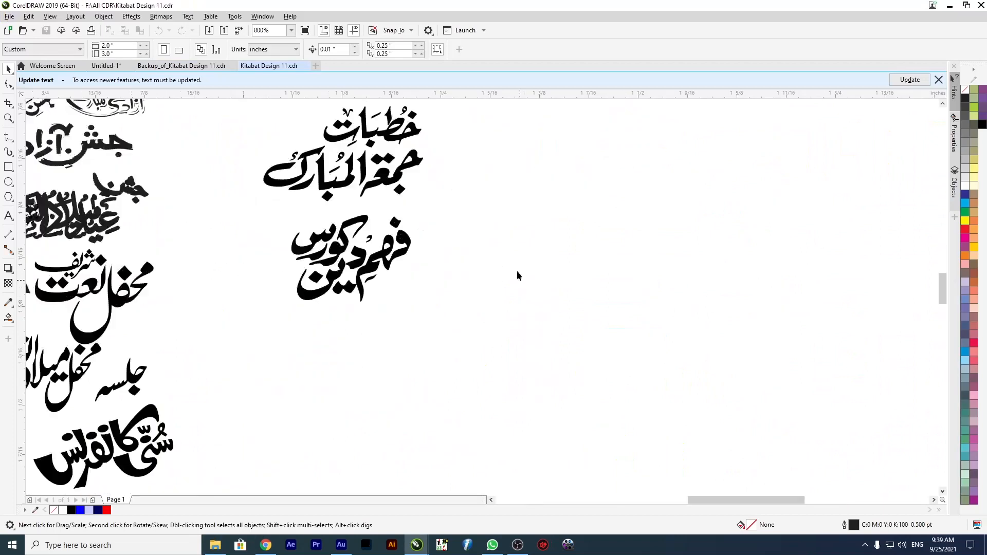
scroll(308, 187, "down", 1)
left_click_drag(267, 143, 418, 255)
left_click_drag(337, 222, 492, 232)
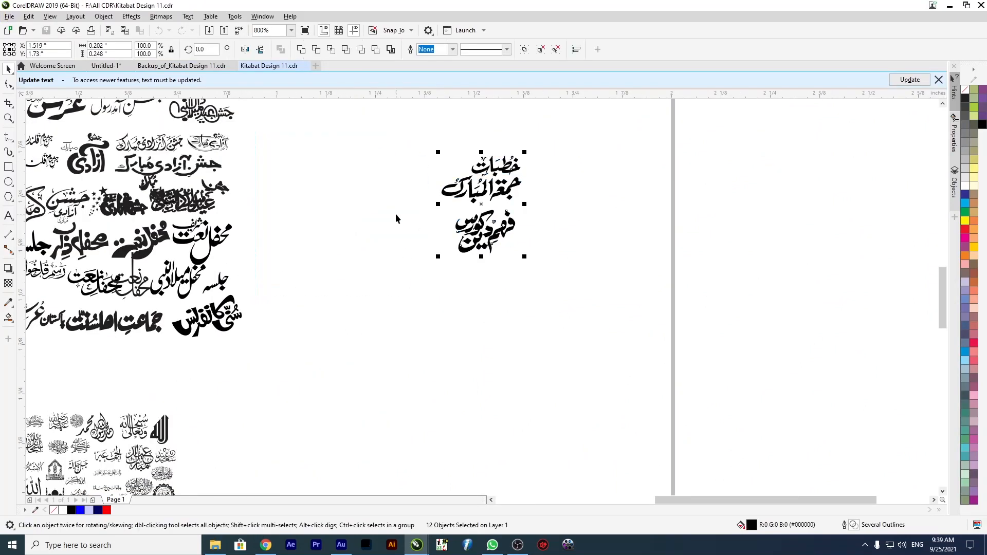
Move only the فہم دین کورس calligraphy down to leave a wider gap below خطبات جمعۃ المبارک
left_click(478, 235)
scroll(478, 215, "up", 1)
left_click_drag(381, 194, 621, 314)
left_click_drag(454, 266, 445, 311)
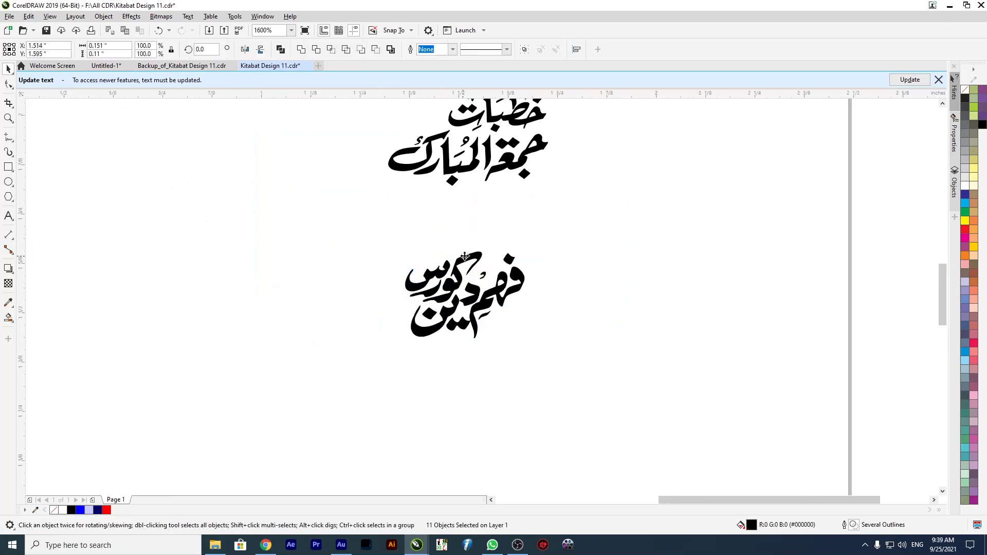
Look over the whole calligraphy collection and return to the Untitled-1 document to view the traced lettering and photo
scroll(456, 314, "down", 2)
scroll(471, 224, "down", 2)
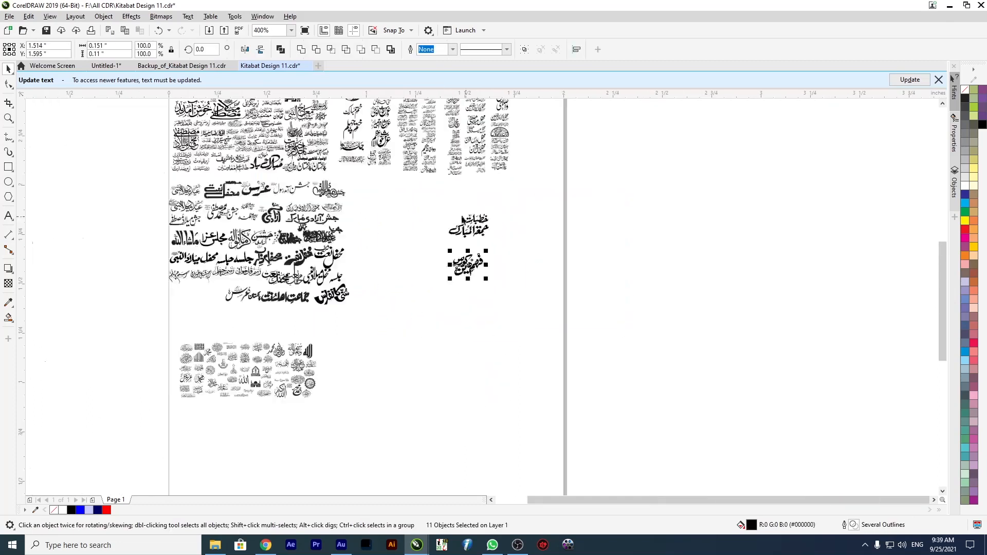
left_click(94, 67)
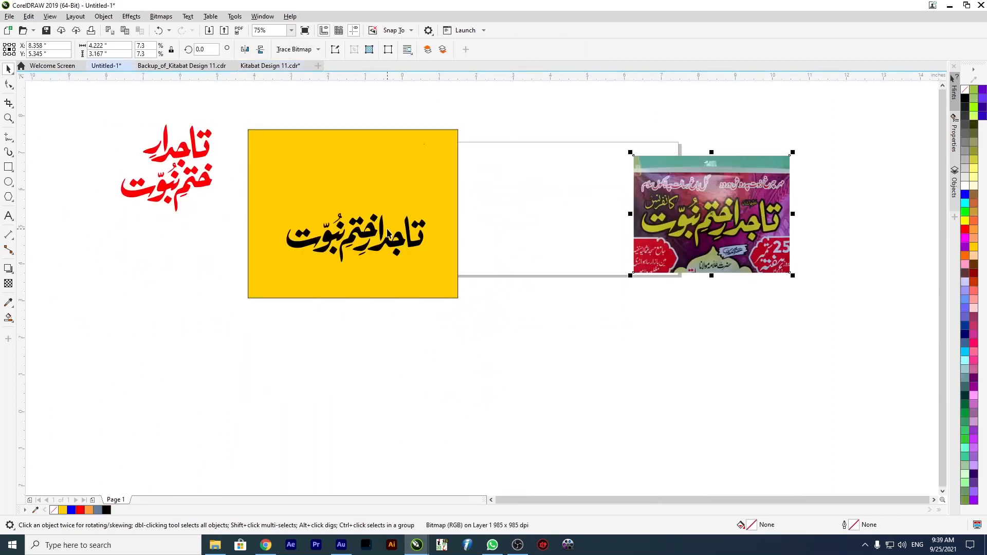
scroll(478, 190, "down", 1)
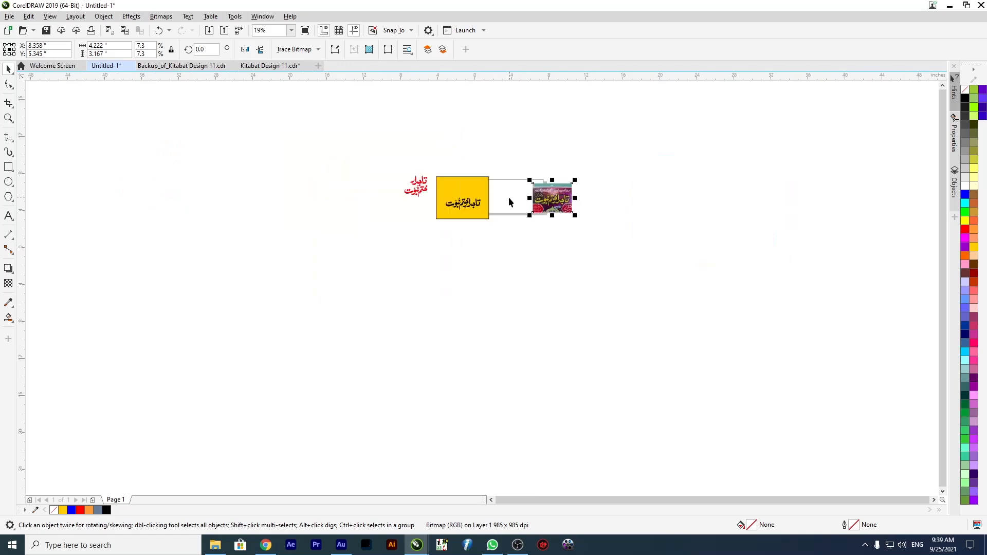